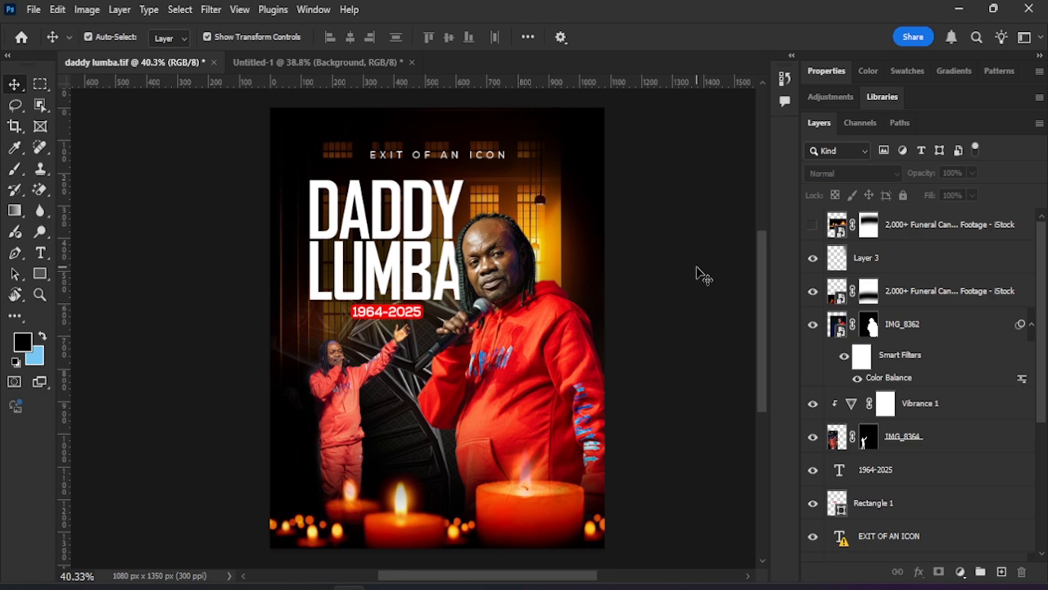
Step: Create a document named DADDY LUMBA from the recent INSTAGRAM BIG preset, 1080 x 1350 px at 300 ppi
click(34, 9)
click(47, 28)
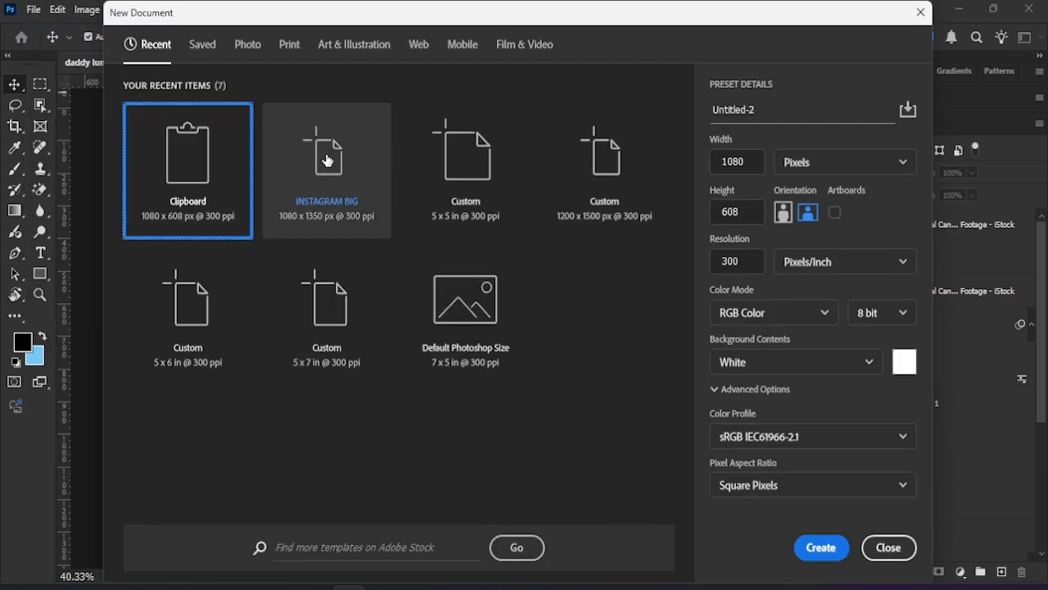
click(331, 161)
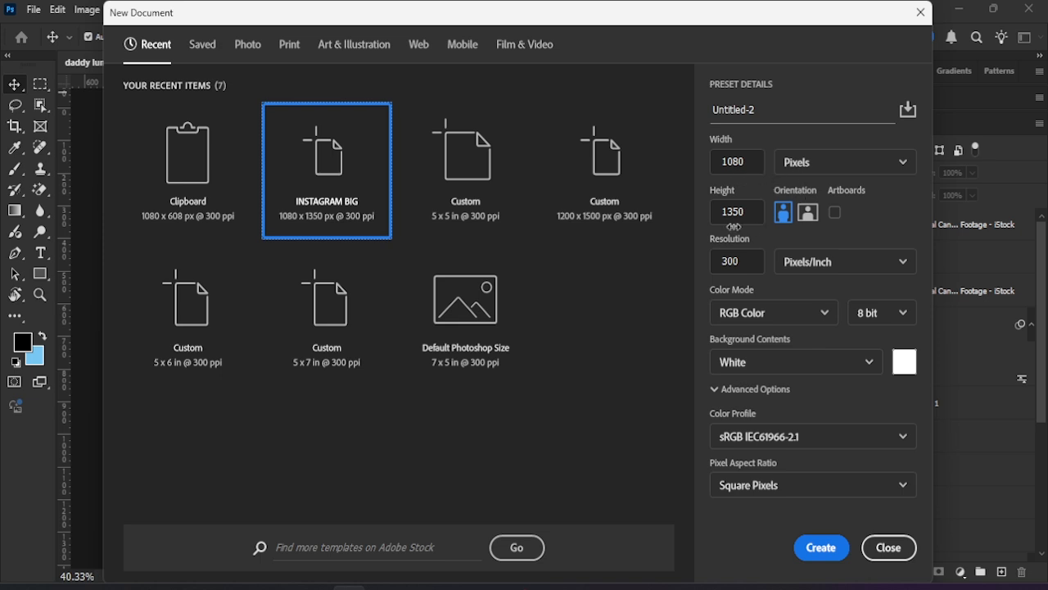
click(783, 124)
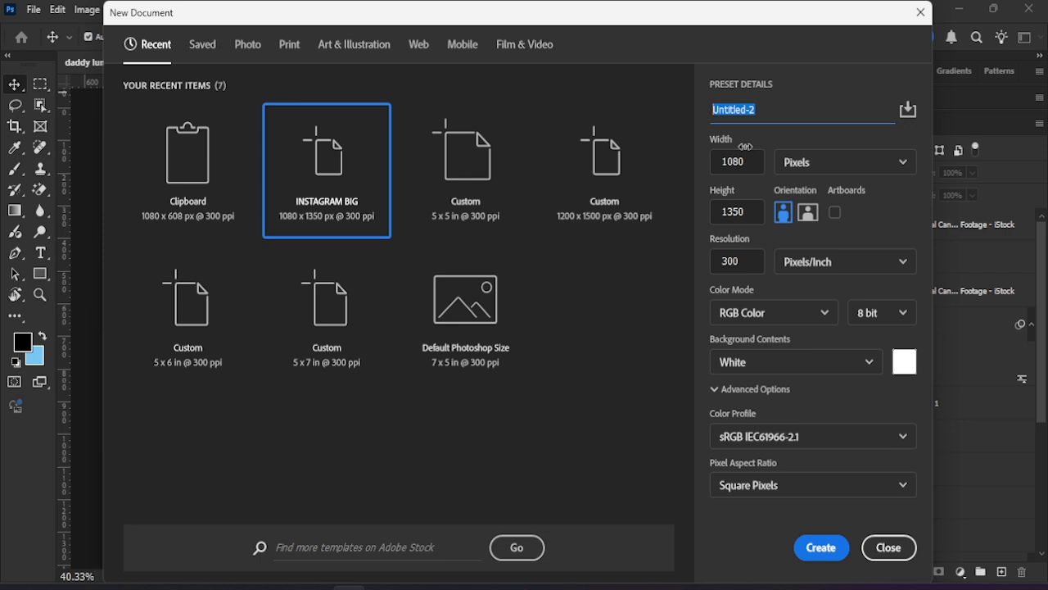
text(DADDY LUMBA)
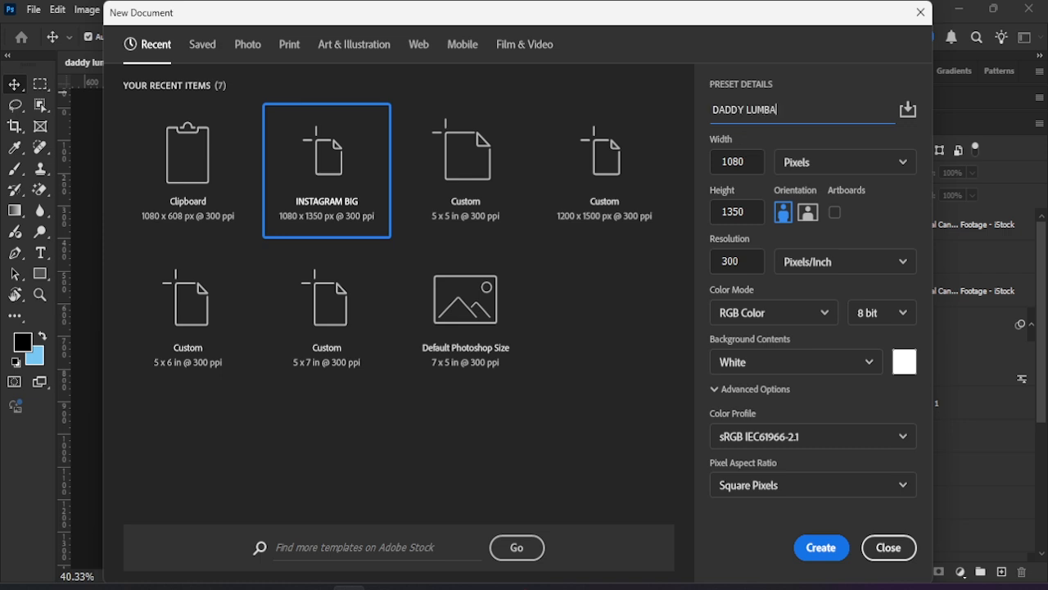
key(Return)
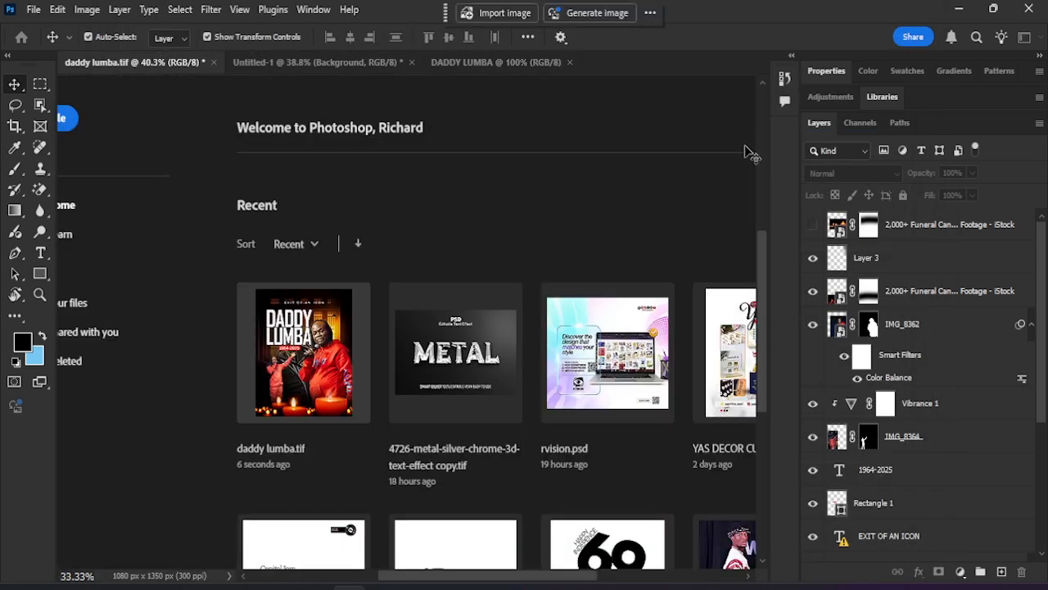
Step: Place the Free wallpaper _3 image from the DADDY LUMBA folder and enlarge it to the full 1080 px canvas width
scroll(598, 236, up, 1)
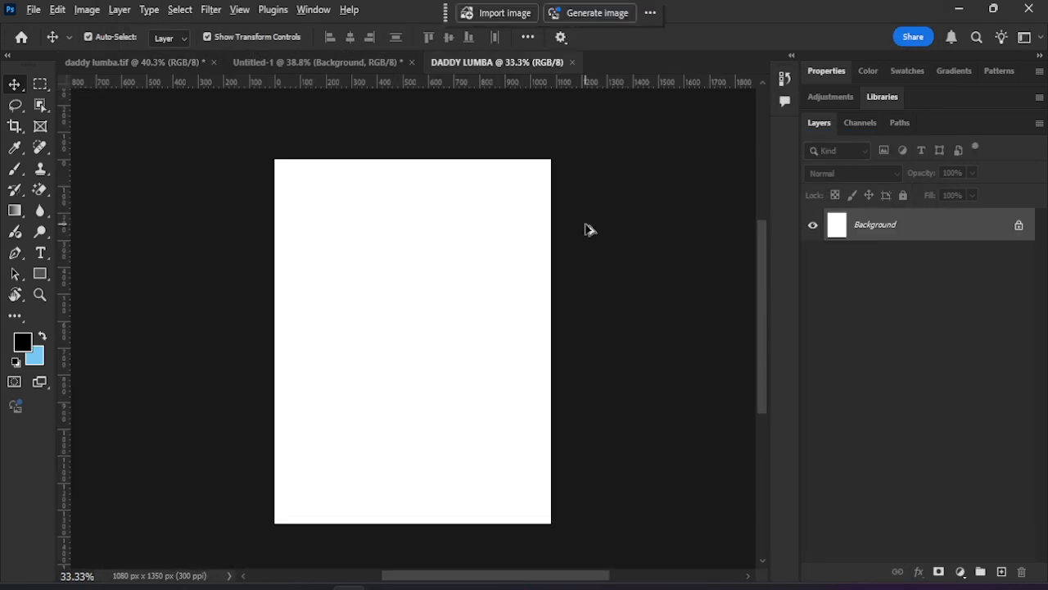
scroll(586, 227, up, 2)
scroll(588, 230, down, 1)
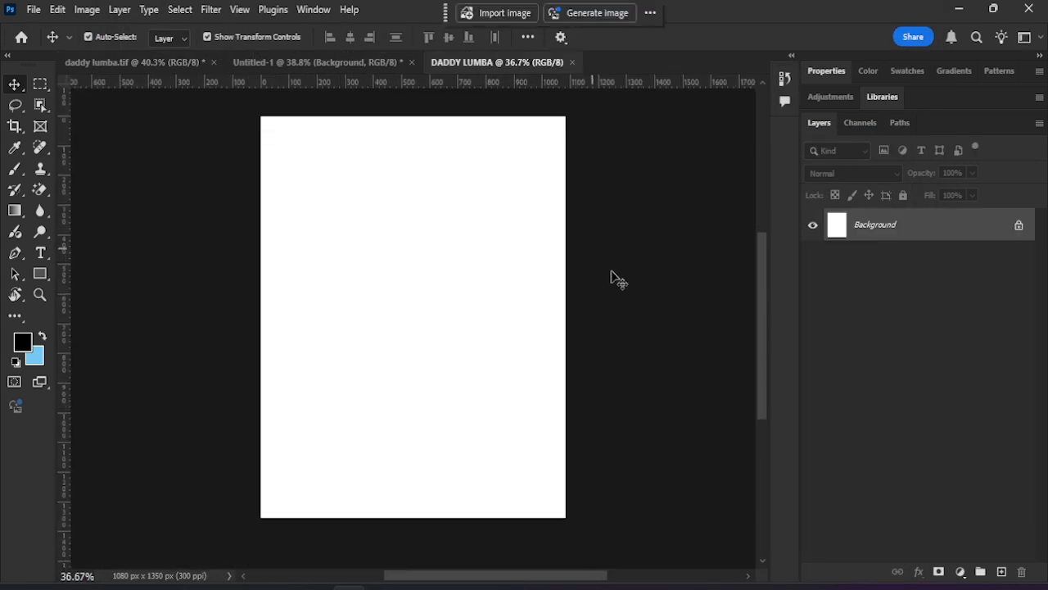
click(451, 588)
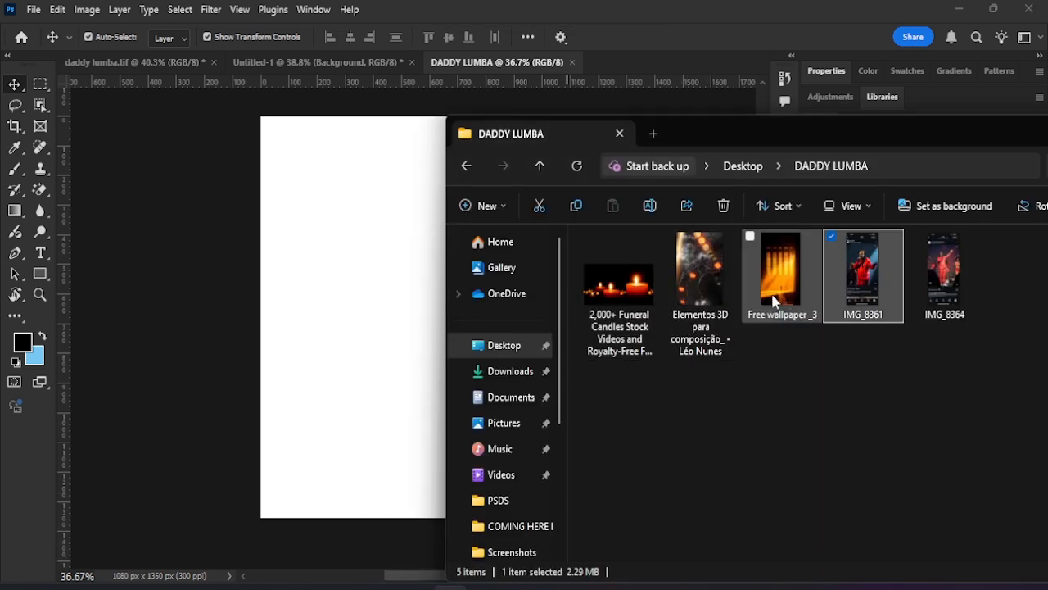
drag(774, 301, 407, 297)
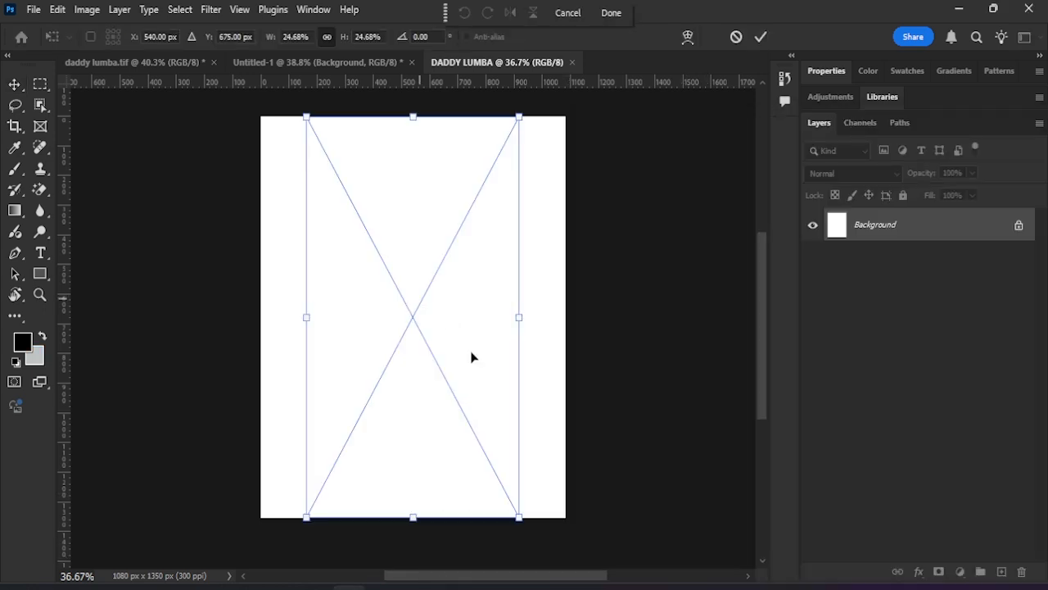
drag(520, 317, 568, 326)
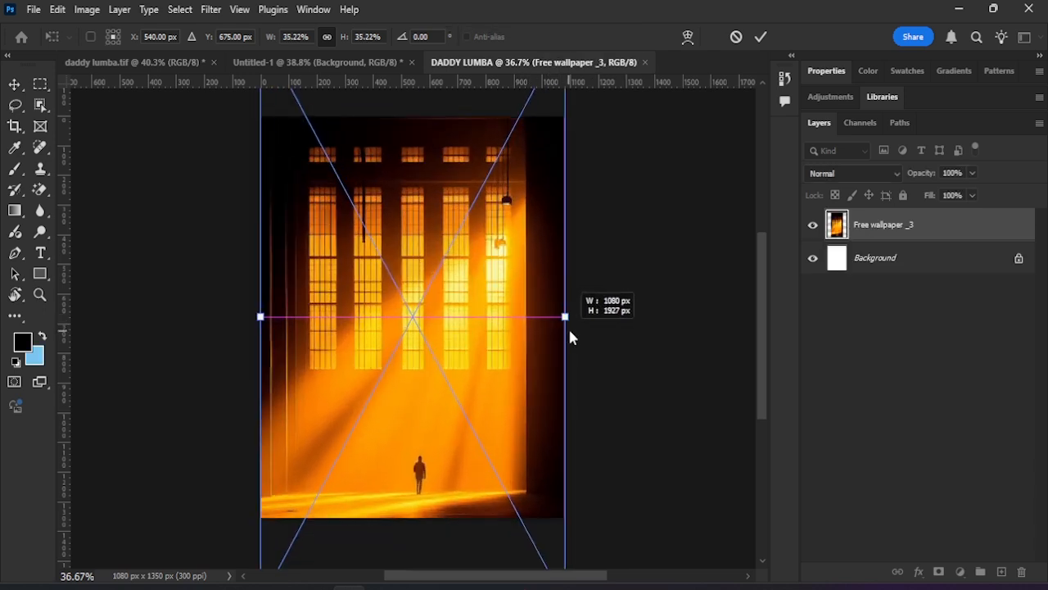
click(761, 36)
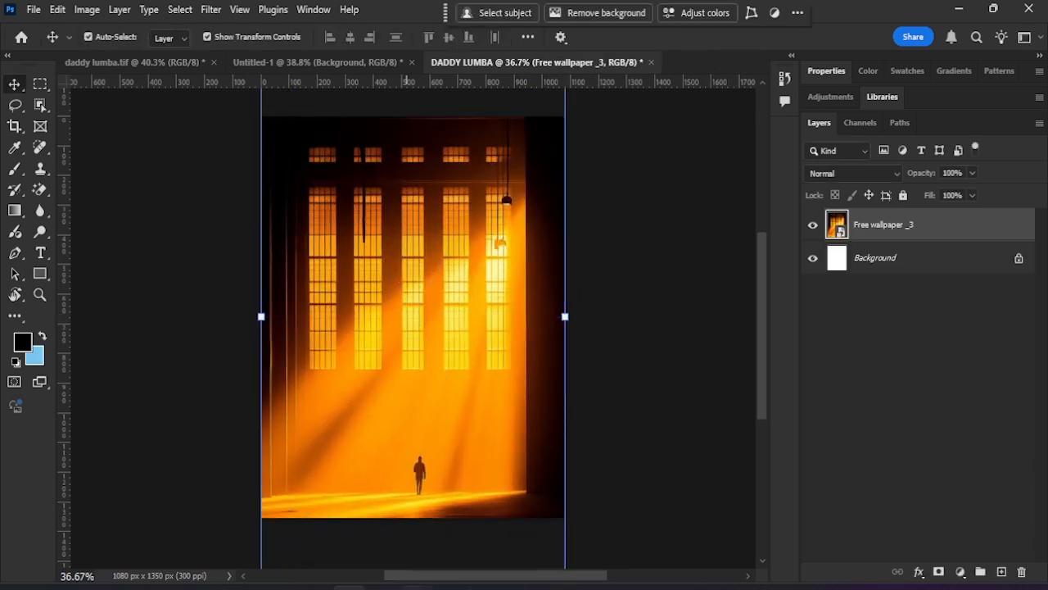
Step: Place the Elementos 3D para composição image above the wallpaper and scale it to 35.22% to span the canvas width
click(451, 587)
drag(667, 316, 462, 457)
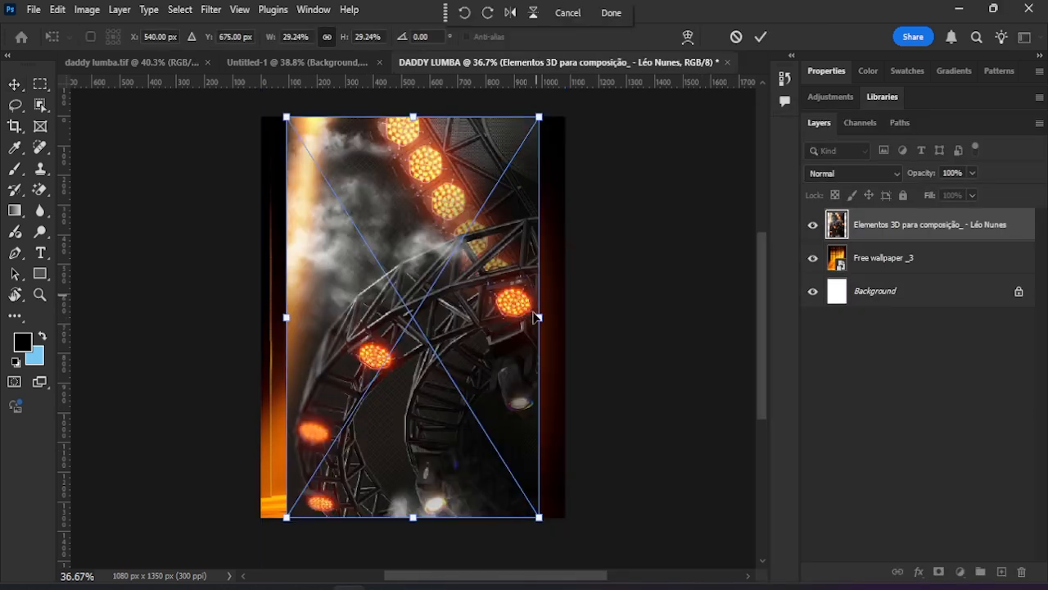
drag(539, 315, 565, 316)
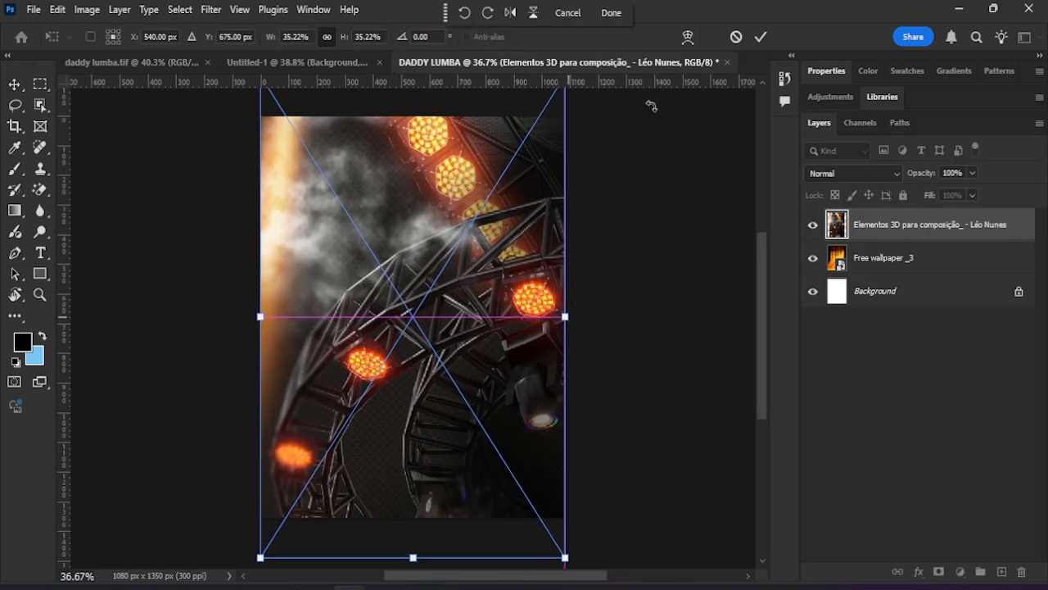
click(761, 37)
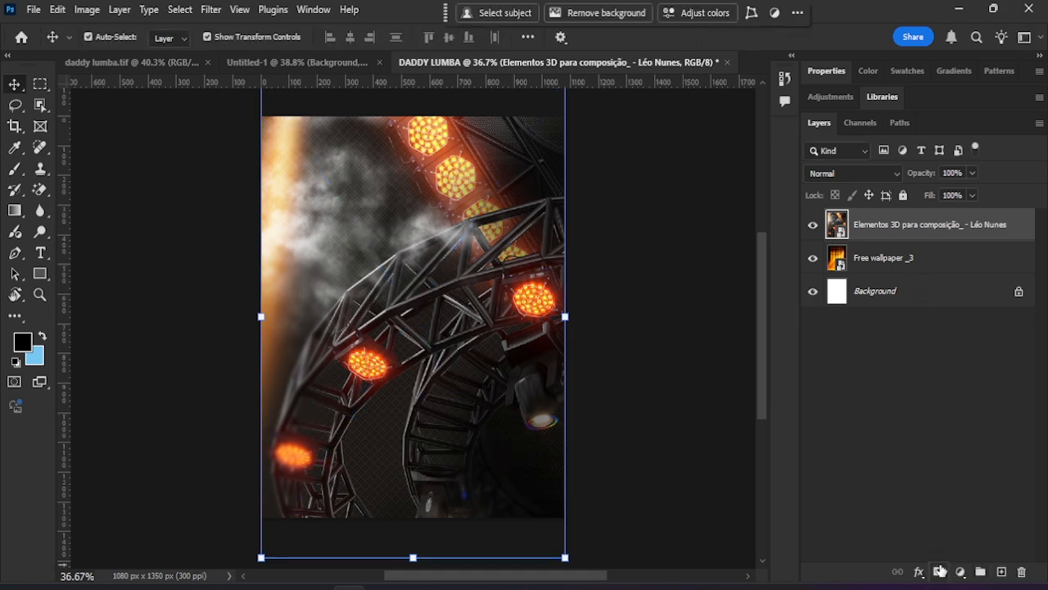
Step: Add a layer mask to the Elementos 3D layer and brush black over its upper part to blend it into the wallpaper
click(940, 570)
click(16, 176)
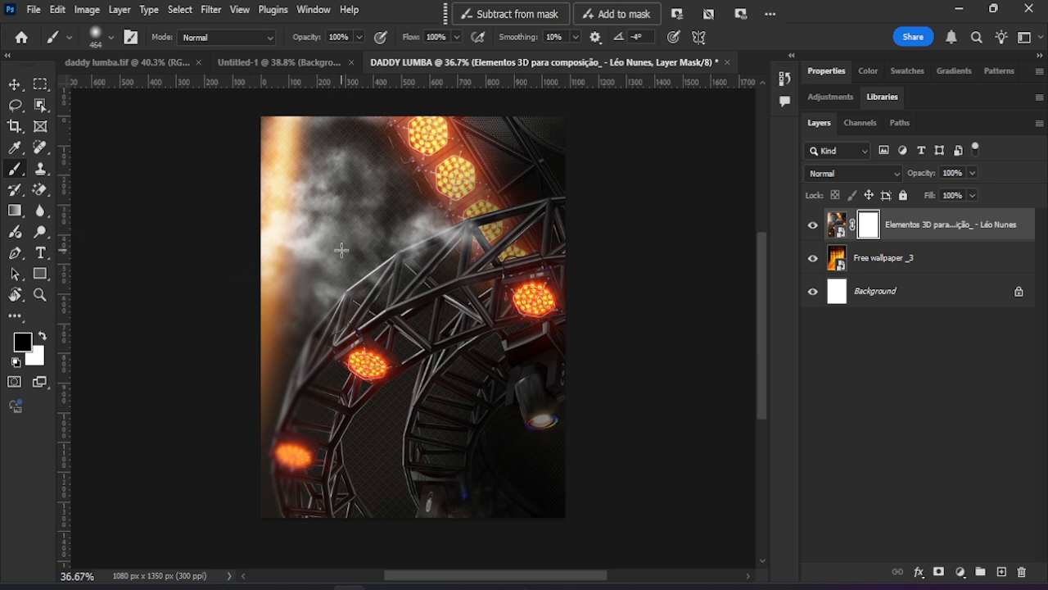
mouse_move(302, 250)
mouse_down()
mouse_move(530, 176)
mouse_move(471, 159)
mouse_move(228, 140)
mouse_move(270, 120)
mouse_move(383, 166)
mouse_move(265, 143)
mouse_move(291, 139)
mouse_move(495, 233)
mouse_move(514, 221)
mouse_move(578, 225)
mouse_move(561, 274)
mouse_move(499, 147)
mouse_move(561, 153)
mouse_move(399, 186)
mouse_move(333, 220)
mouse_move(243, 278)
mouse_move(379, 246)
mouse_move(340, 257)
mouse_move(261, 326)
mouse_move(260, 302)
mouse_move(289, 261)
mouse_move(289, 279)
mouse_move(581, 235)
mouse_move(679, 335)
mouse_up()
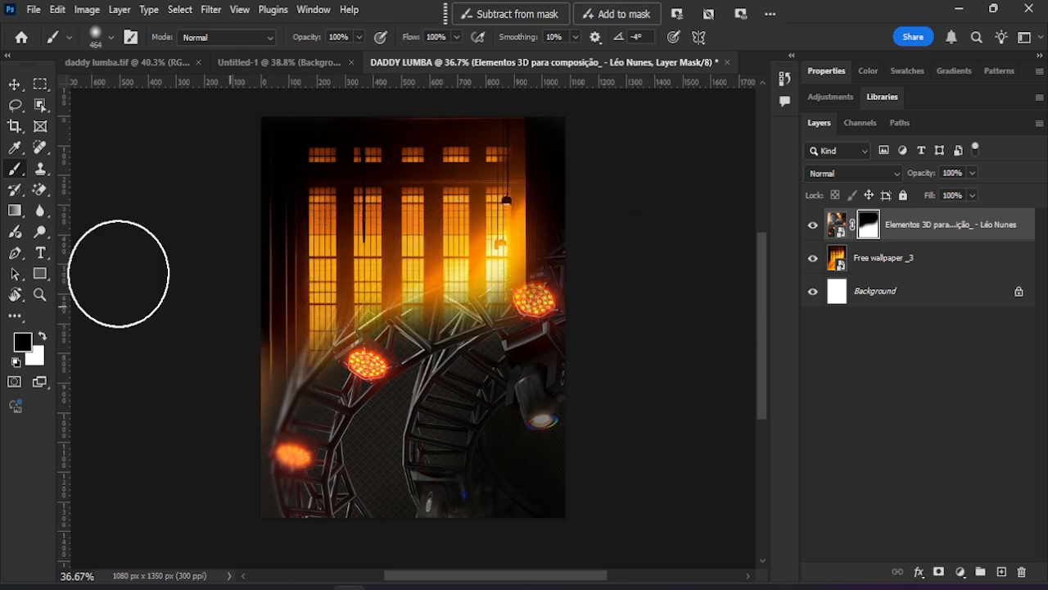
Step: Group the Elementos 3D and Free wallpaper _3 layers and rename the group BG
click(15, 85)
click(942, 247)
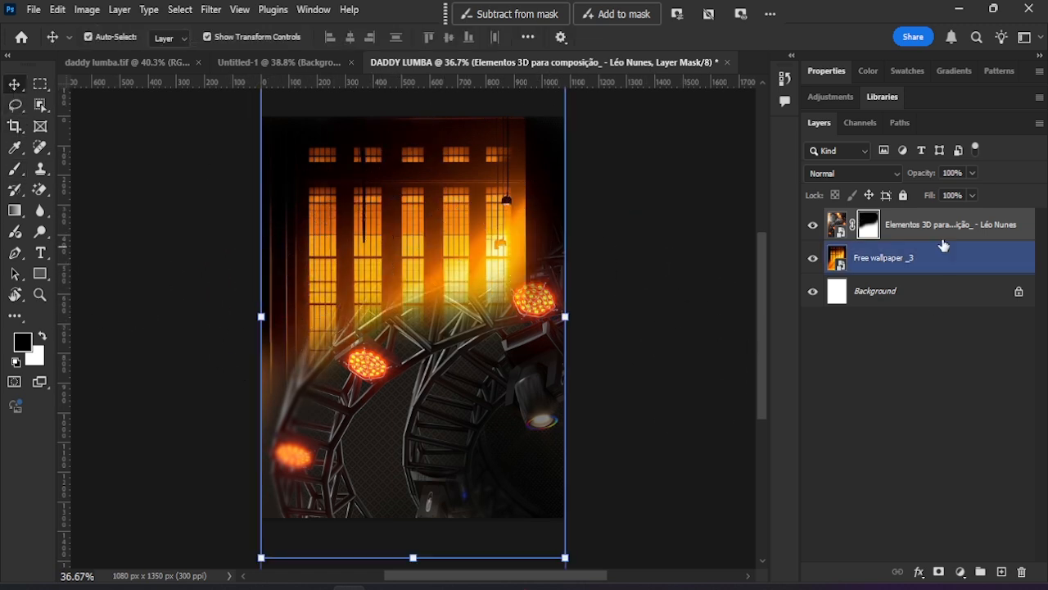
click(928, 272)
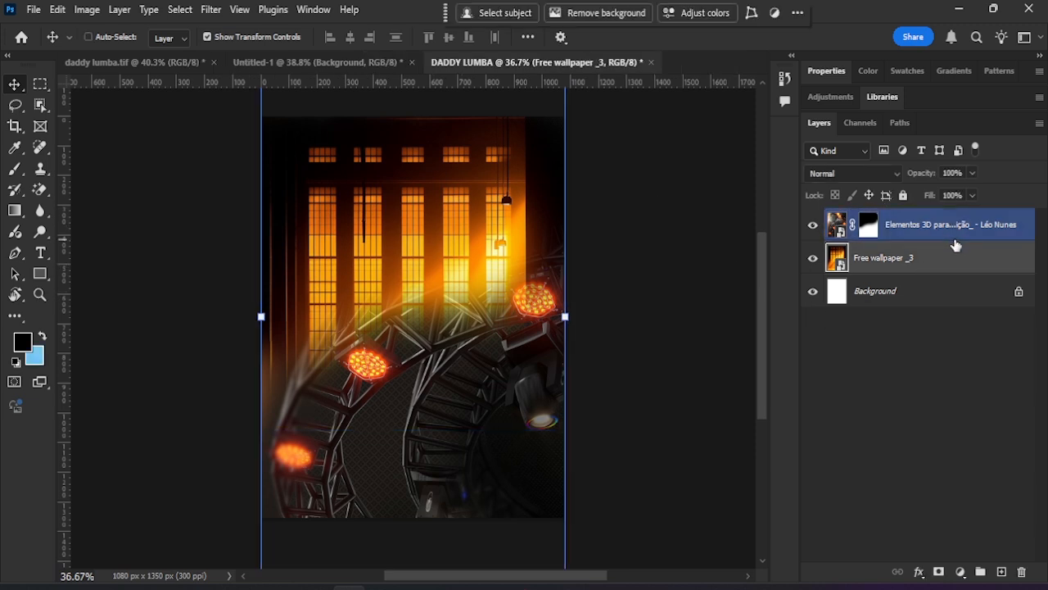
shift+click(890, 225)
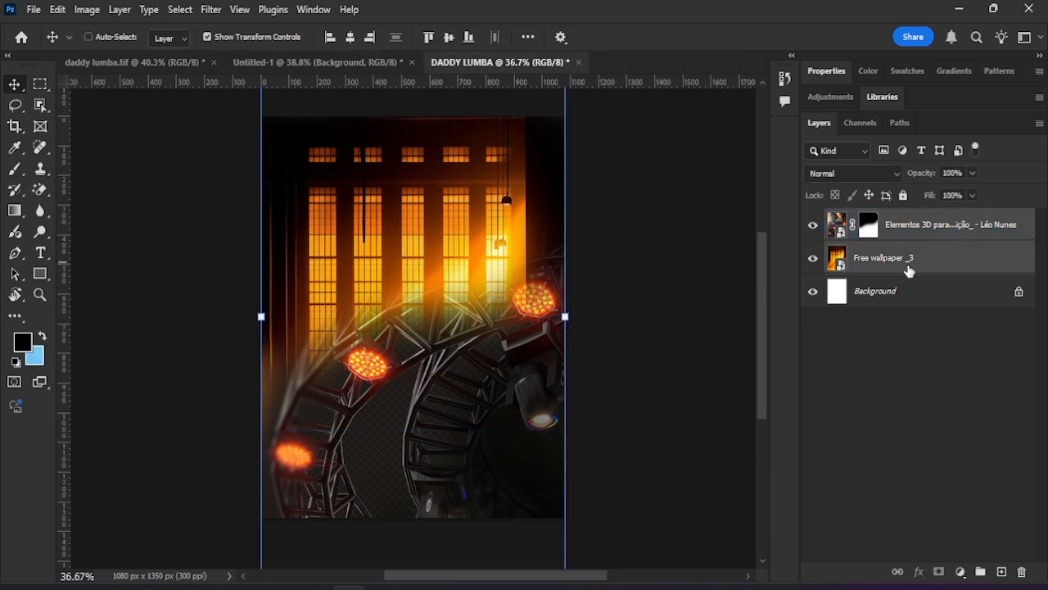
key(ctrl+g)
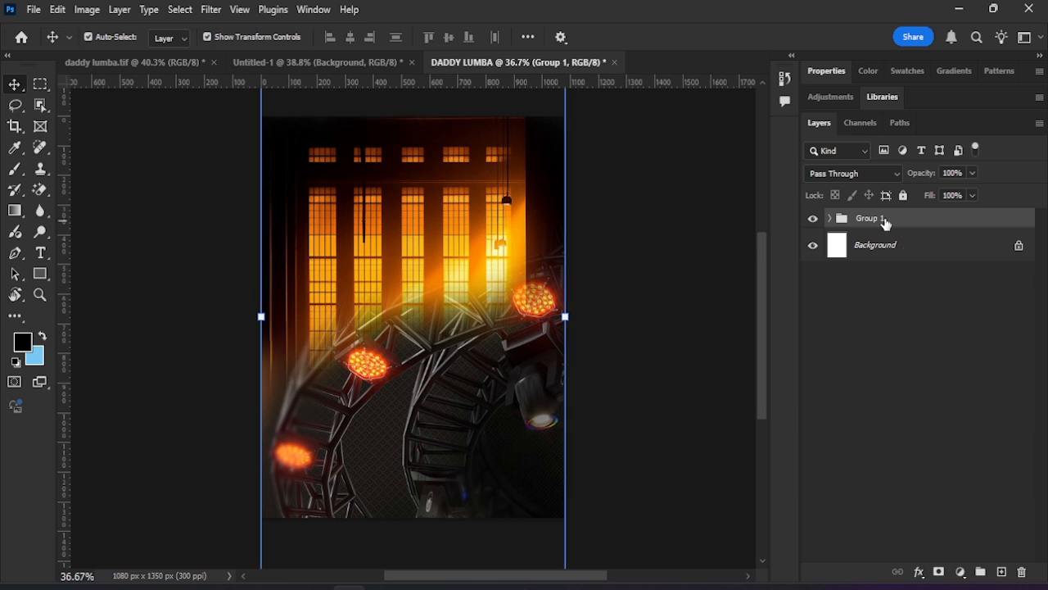
double_click(870, 219)
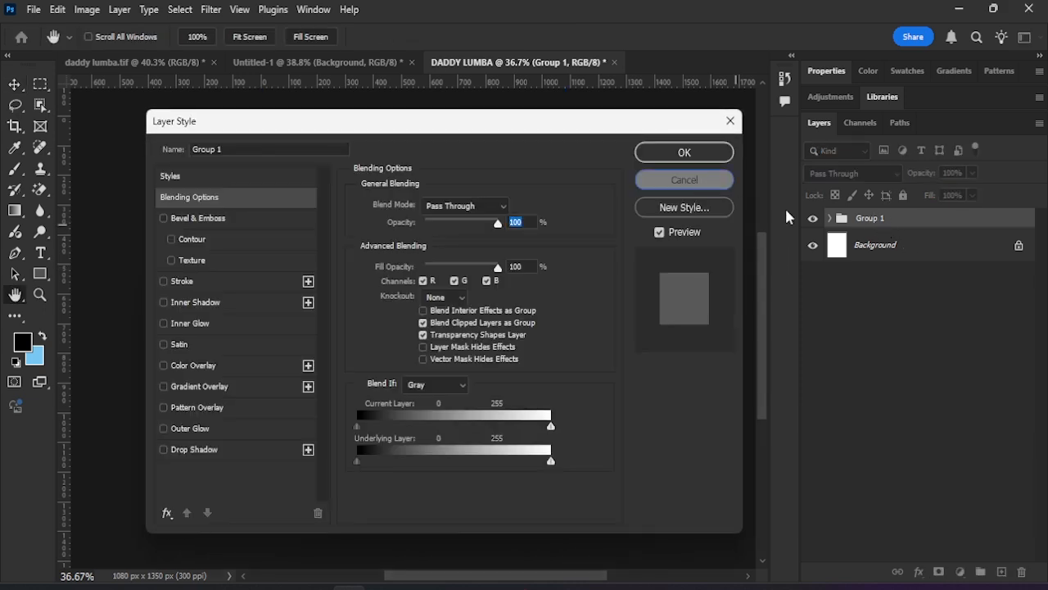
key(Escape)
double_click(870, 219)
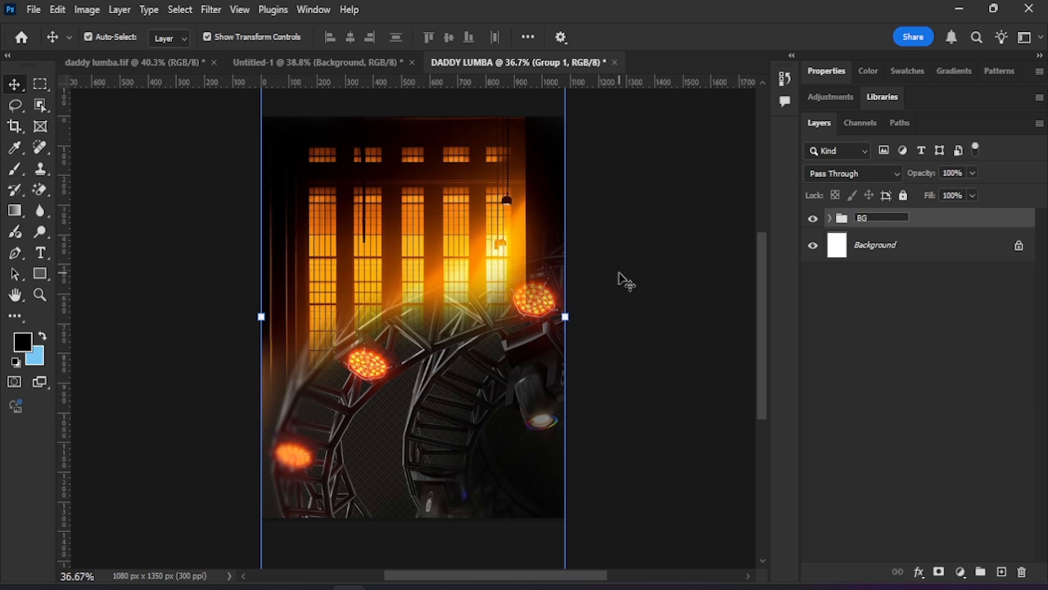
key(Return)
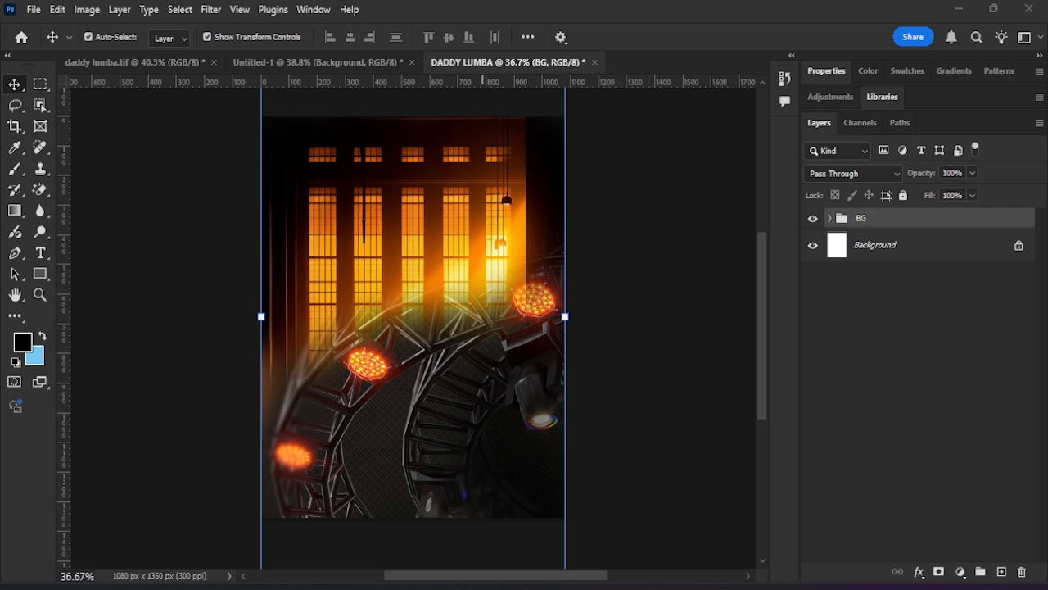
Step: Place the IMG_8364 photo above the BG group, enlarge it to about 18.4%, shift it slightly down, and select its subject
key(alt+Tab)
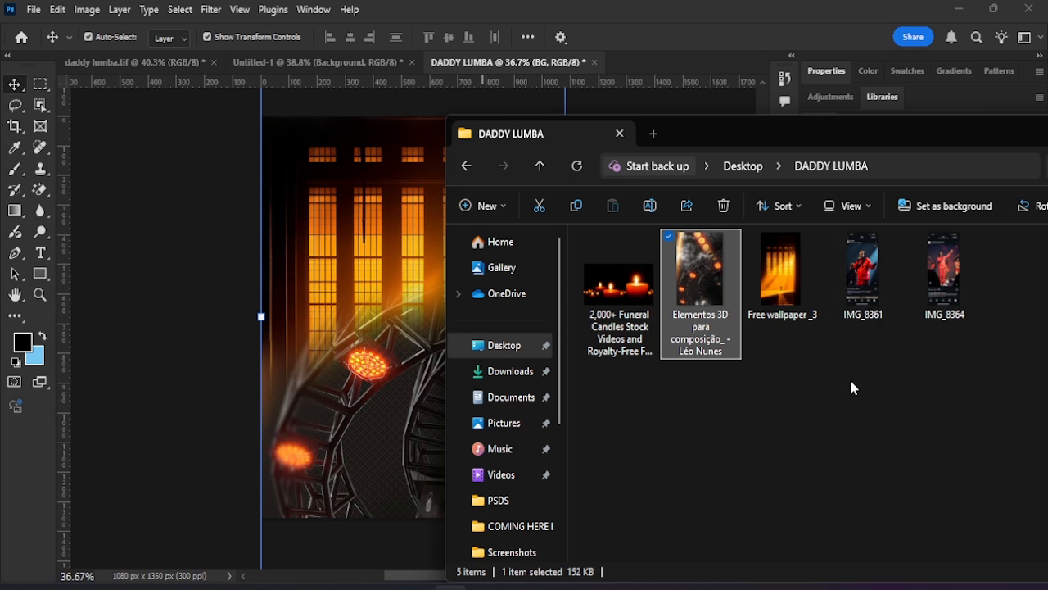
drag(946, 290, 352, 385)
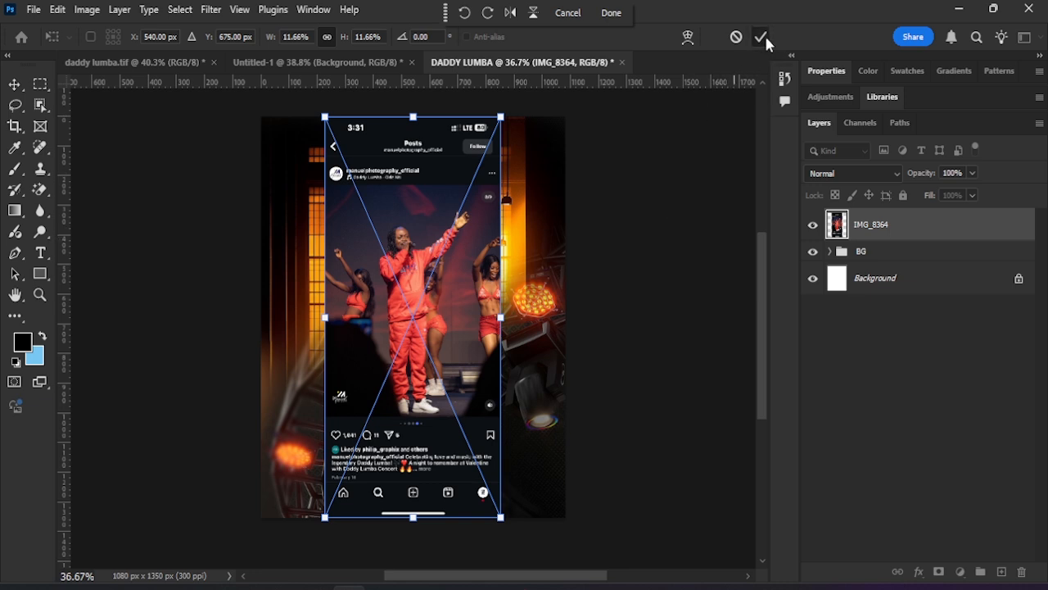
click(761, 37)
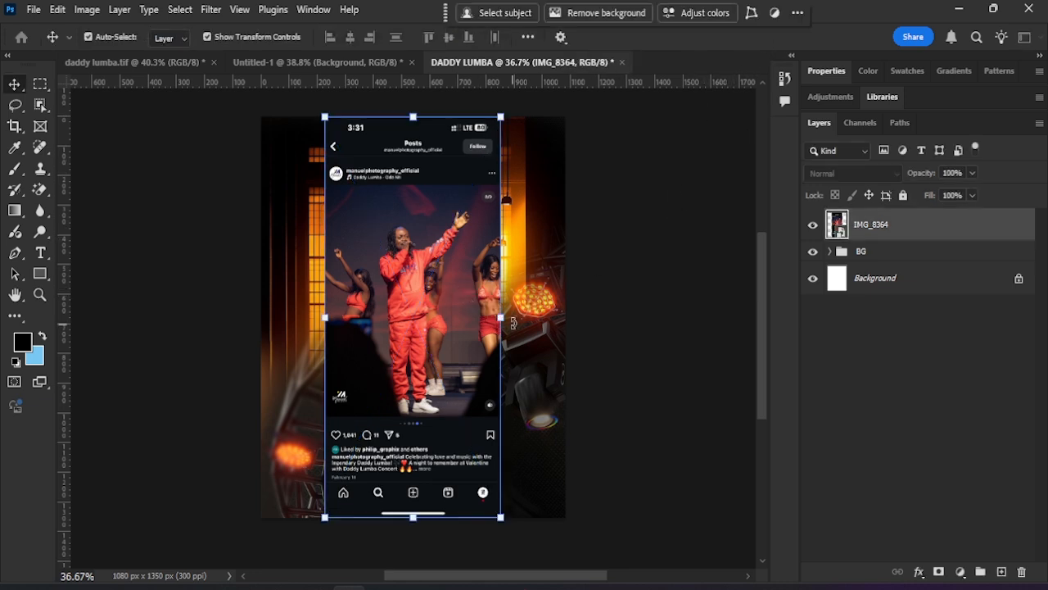
drag(513, 323, 538, 319)
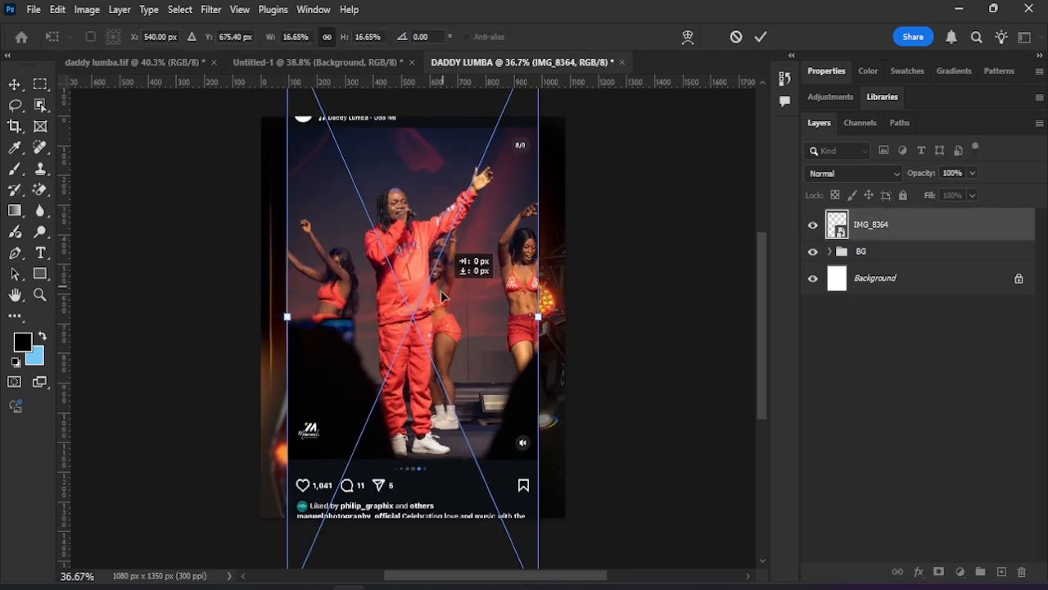
drag(442, 297, 444, 314)
drag(549, 320, 554, 323)
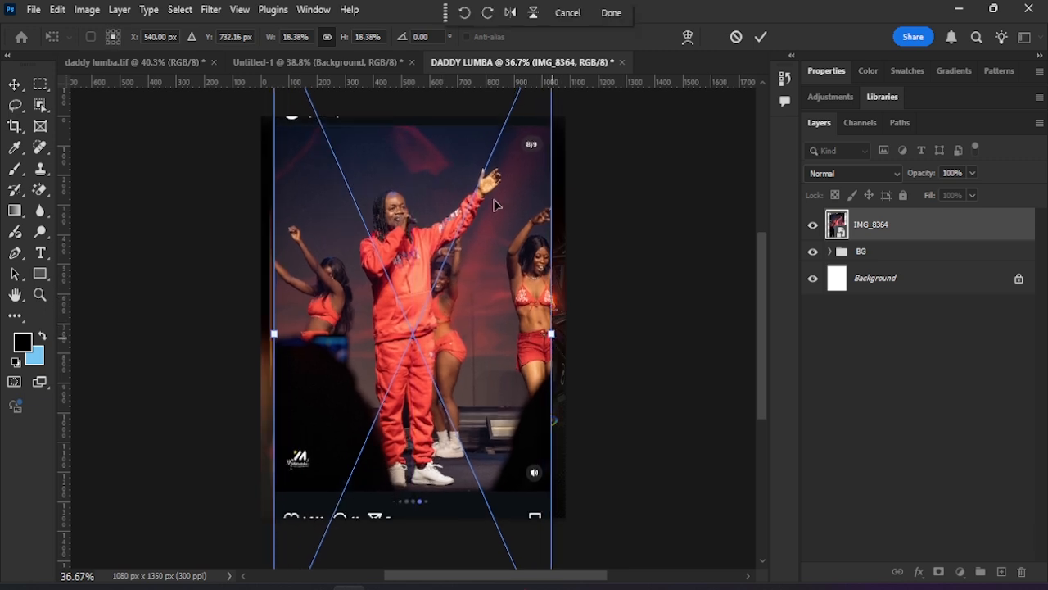
click(608, 14)
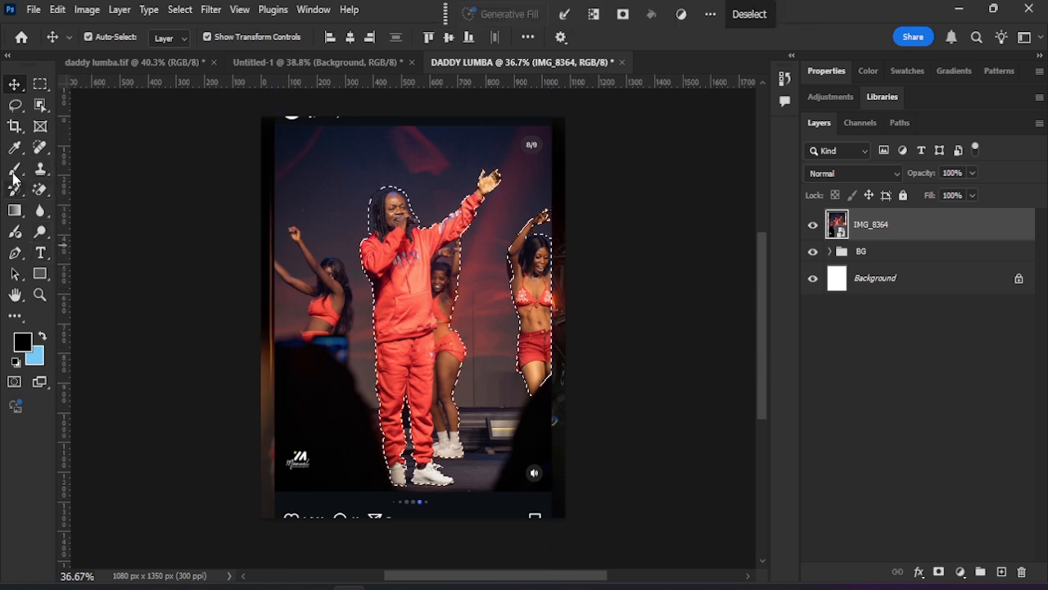
Step: Subtract the dancer behind the singer from the IMG_8364 selection with the Quick Selection tool
click(40, 105)
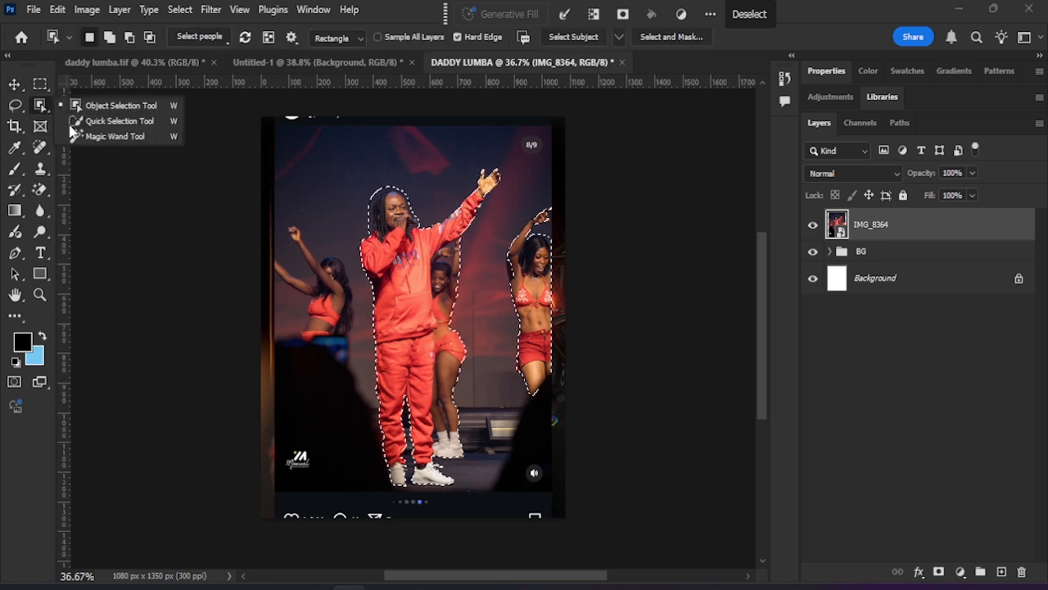
key(shift+w)
right_click(45, 104)
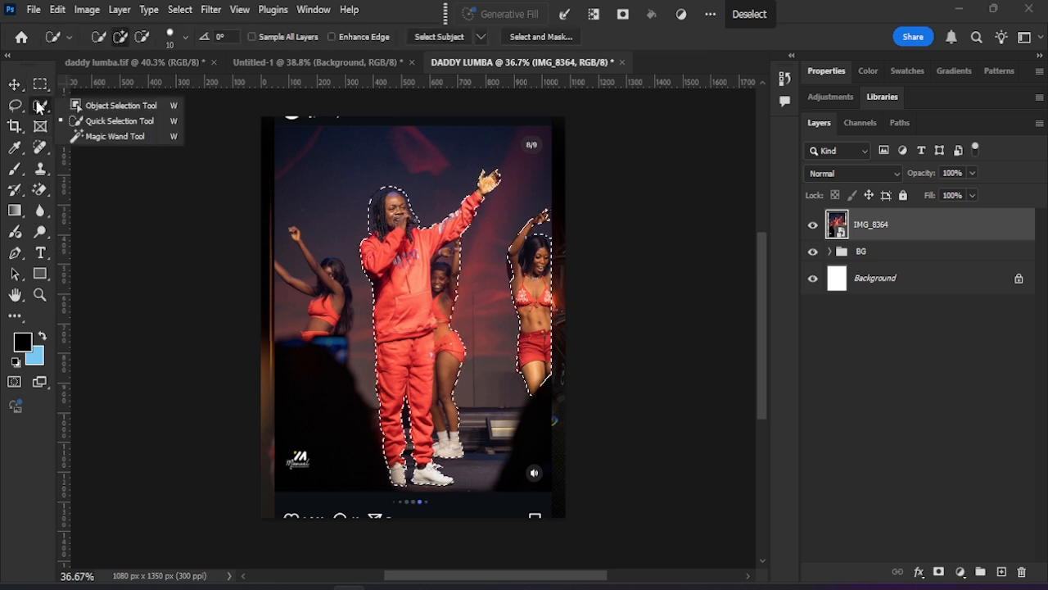
click(106, 123)
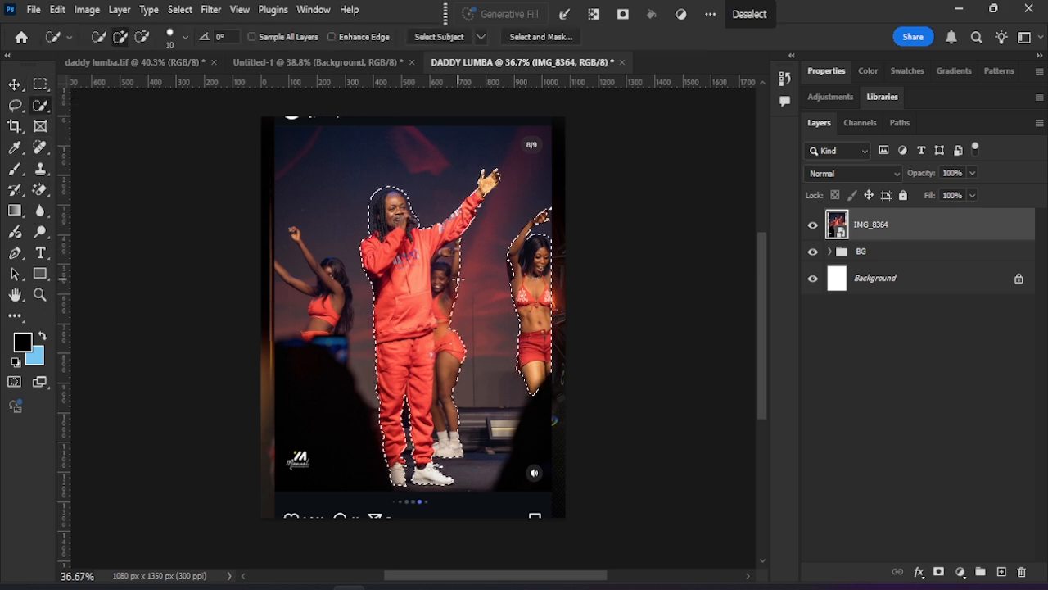
drag(457, 280, 448, 271)
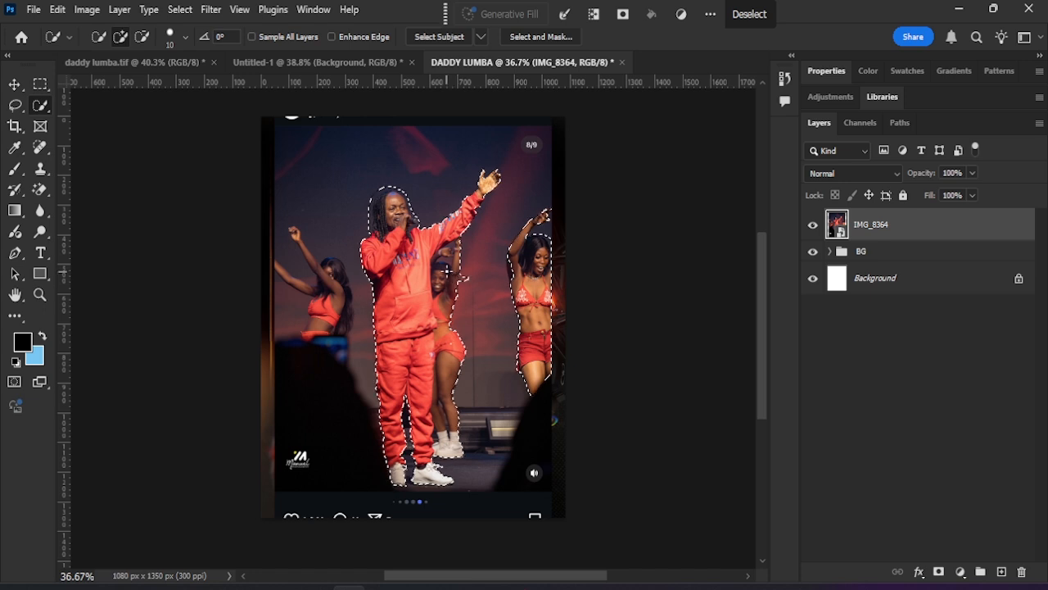
key(alt)
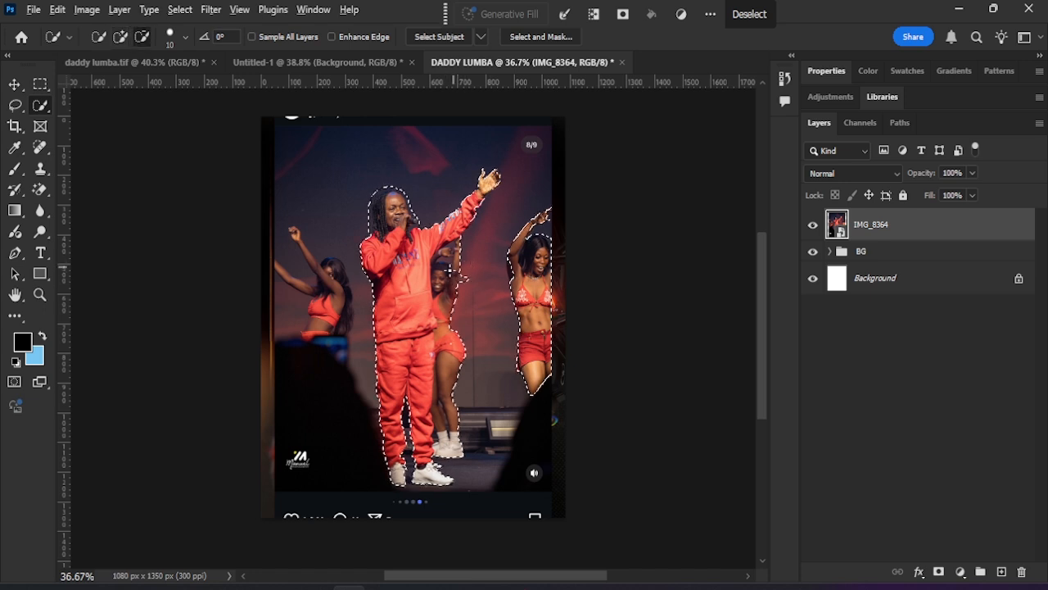
mouse_move(468, 259)
mouse_down()
mouse_move(452, 270)
mouse_move(453, 302)
mouse_move(460, 278)
mouse_move(446, 274)
mouse_move(454, 319)
mouse_move(446, 438)
mouse_move(465, 346)
mouse_up()
drag(445, 311, 448, 303)
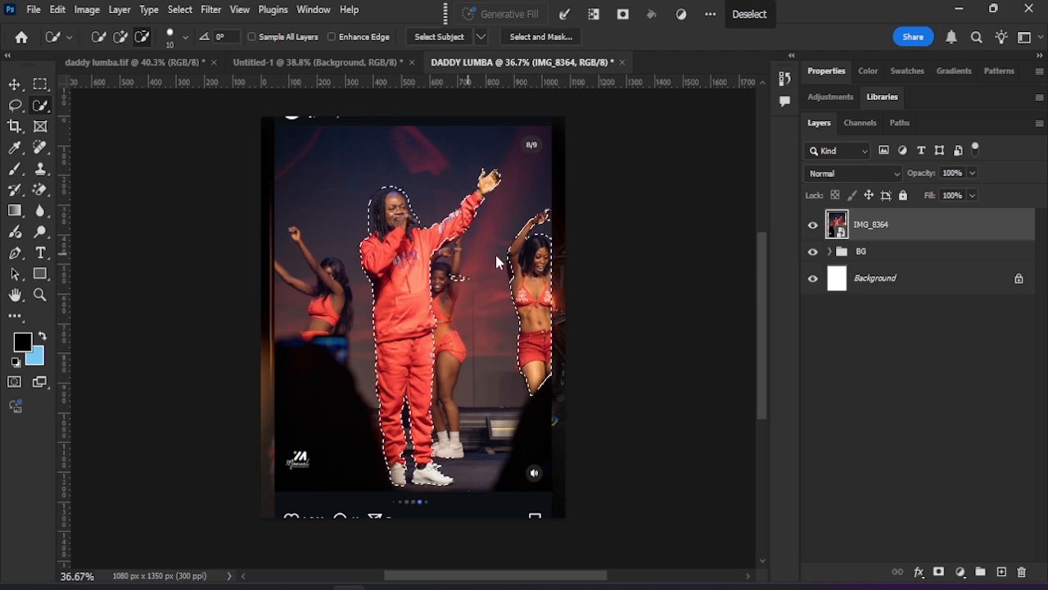
Step: Try trimming the IMG_8364 selection closer to the singer's hair and face, and clear the selection
scroll(452, 287, up, 2)
scroll(446, 305, up, 5)
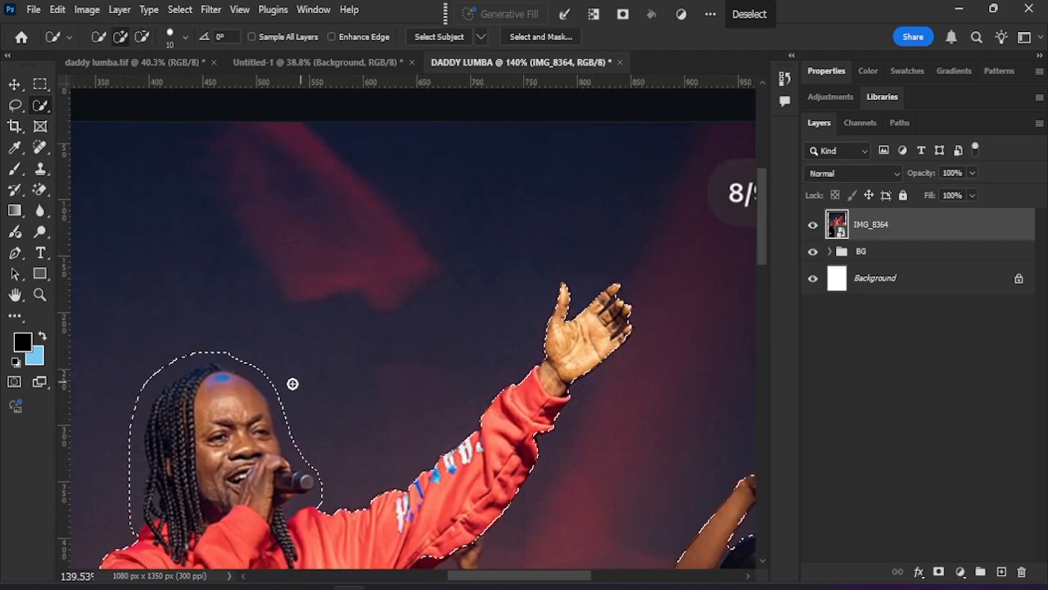
scroll(284, 432, up, 1)
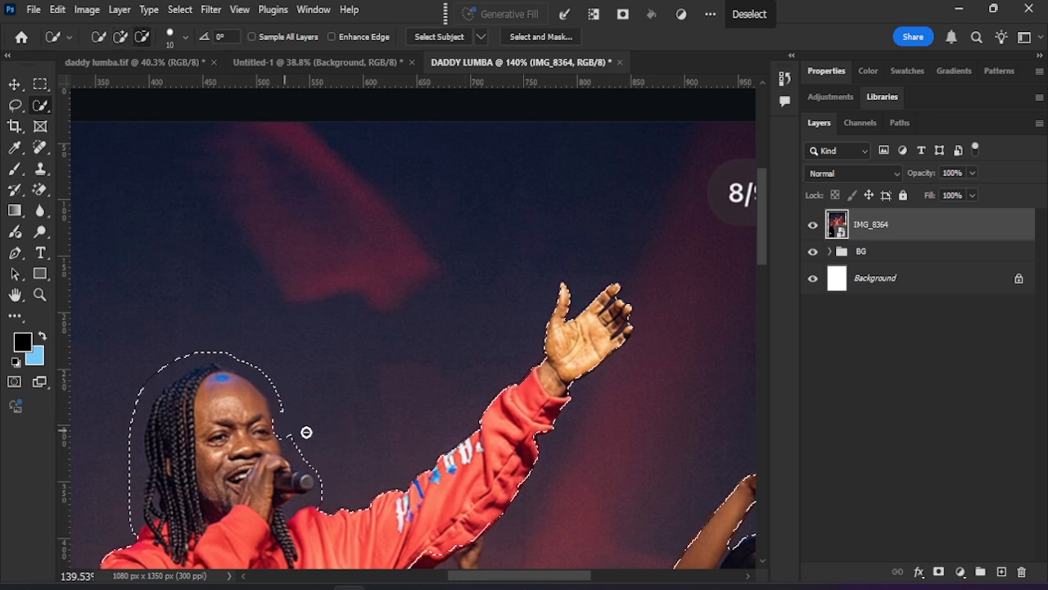
scroll(316, 390, down, 1)
scroll(309, 400, down, 3)
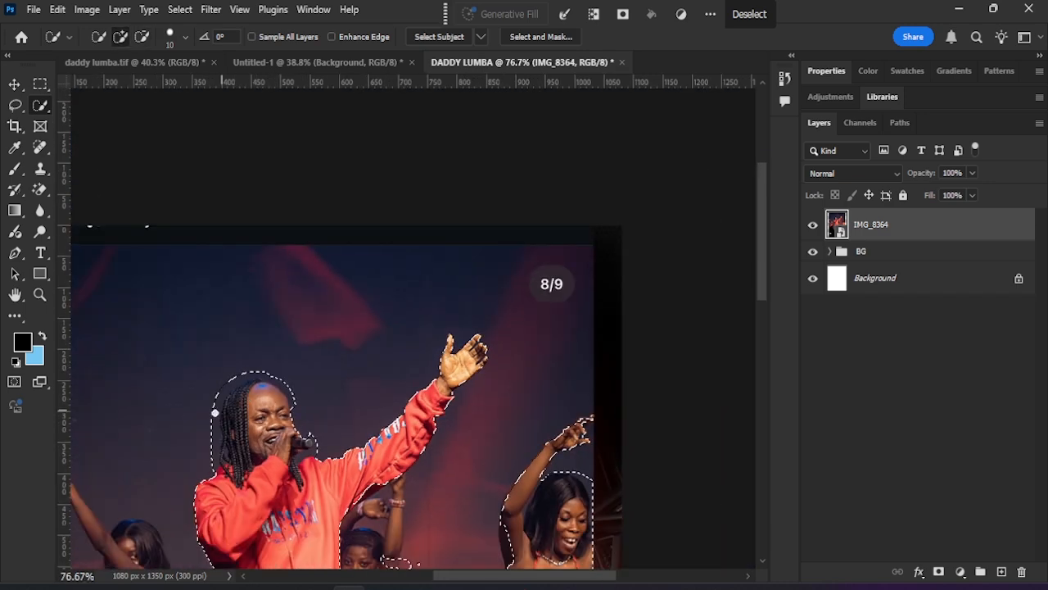
scroll(215, 413, down, 2)
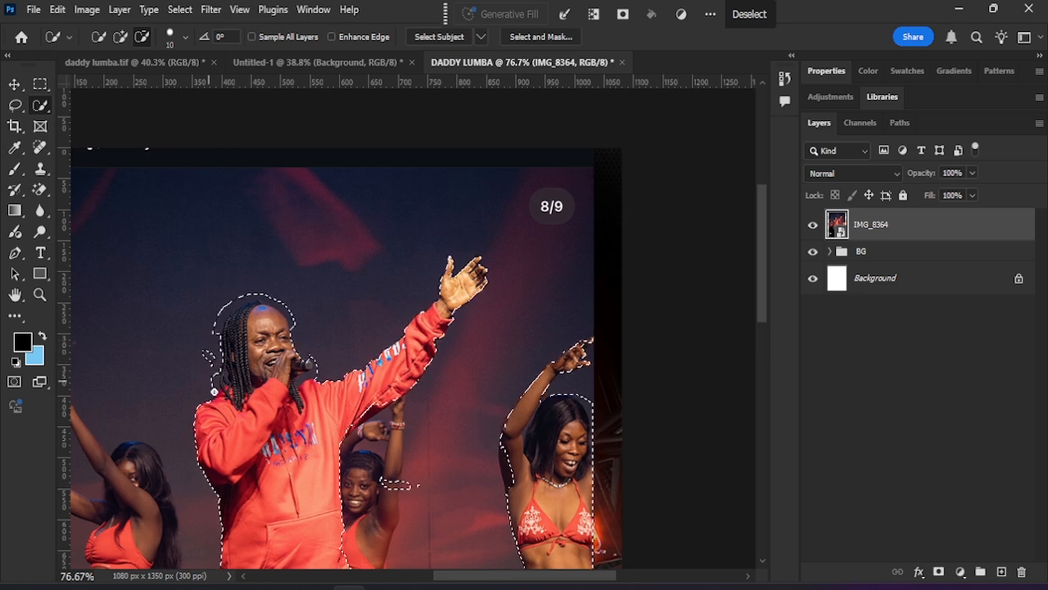
click(208, 354)
click(731, 16)
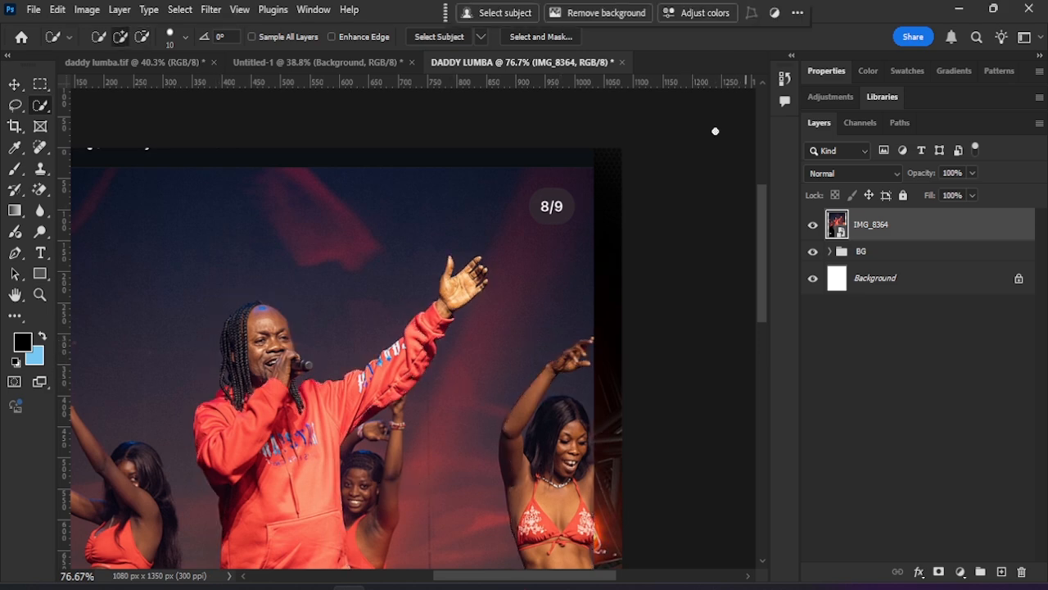
Step: Move the IMG_8364 singer cut-out down to stand at the canvas's bottom edge on the left side, and shift it slightly right
click(14, 84)
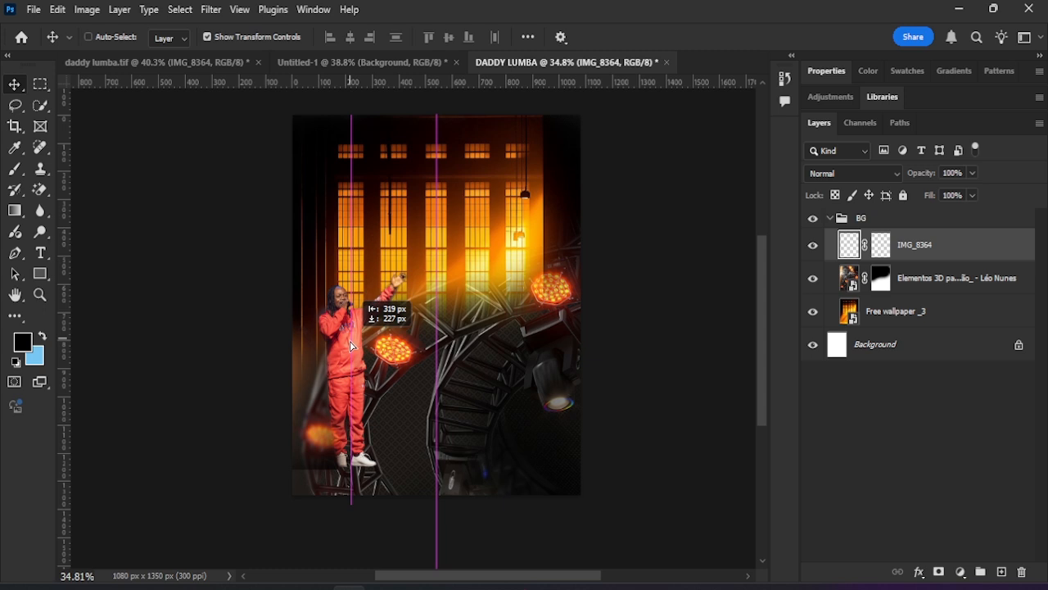
drag(354, 343, 355, 374)
click(667, 207)
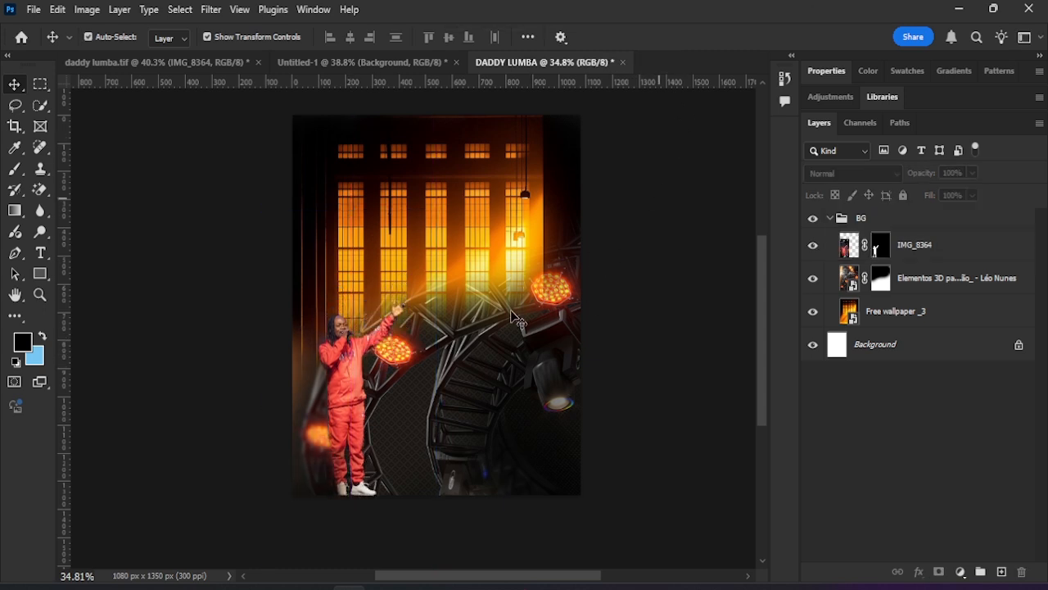
click(371, 367)
drag(352, 369, 384, 363)
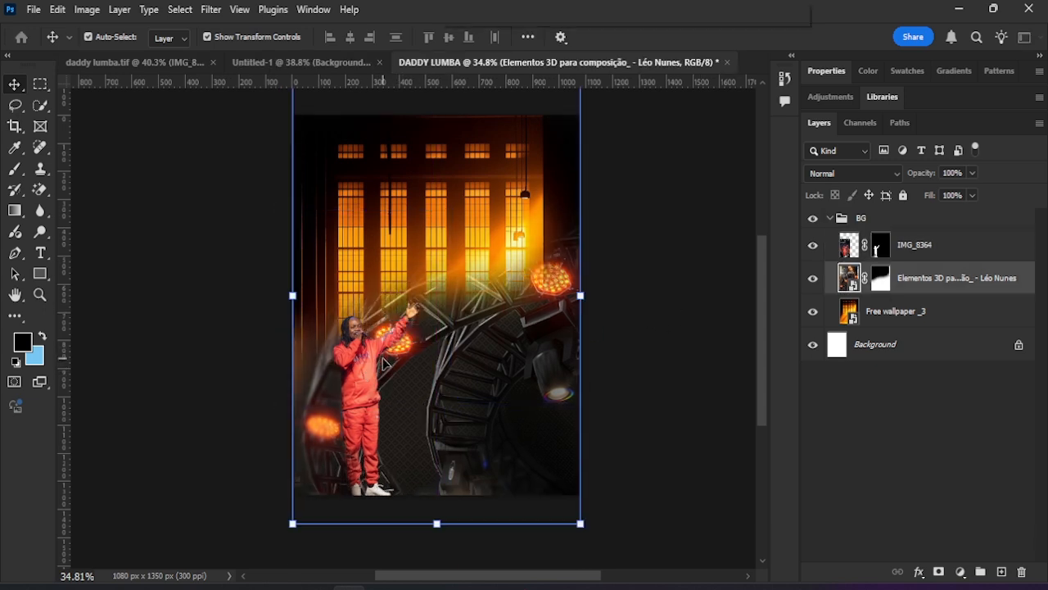
Step: Place the IMG_8362 photo from the DADDY LUMBA folder above the Elementos 3D layer, centred at 11.66% scale
click(434, 586)
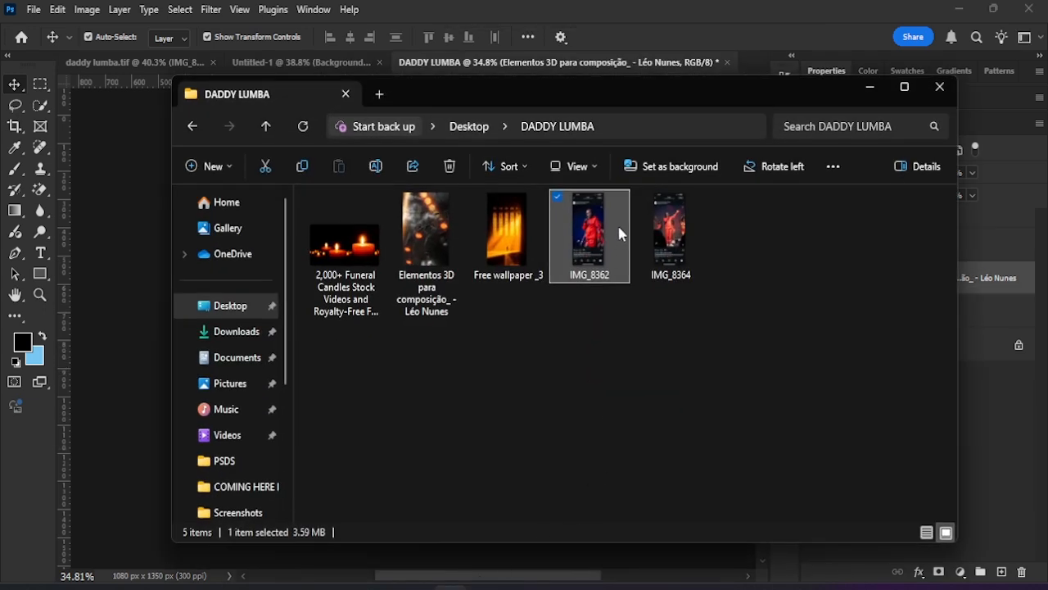
drag(673, 104, 998, 190)
drag(911, 336, 608, 258)
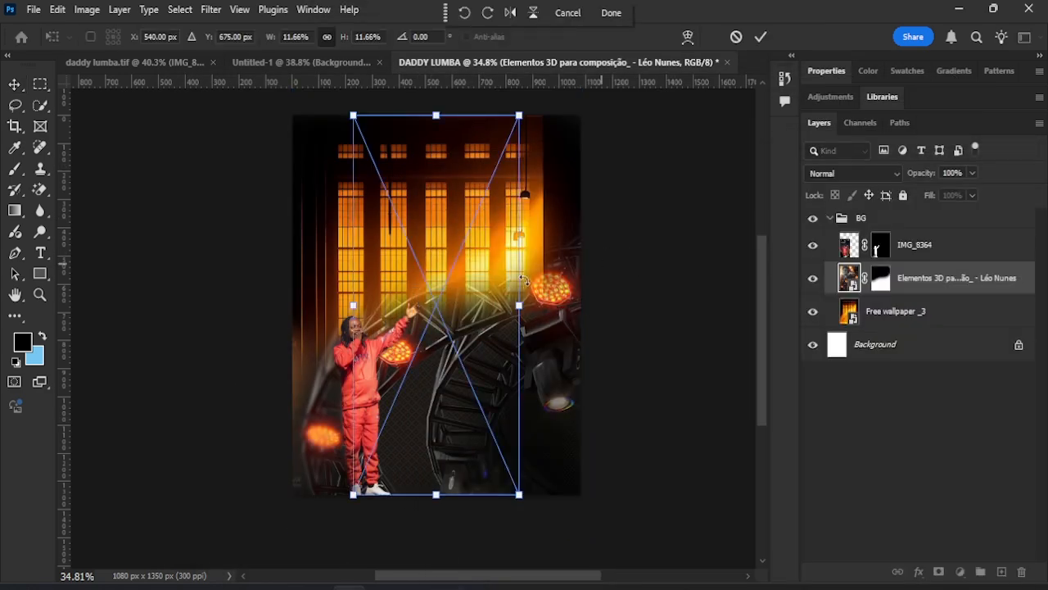
click(761, 40)
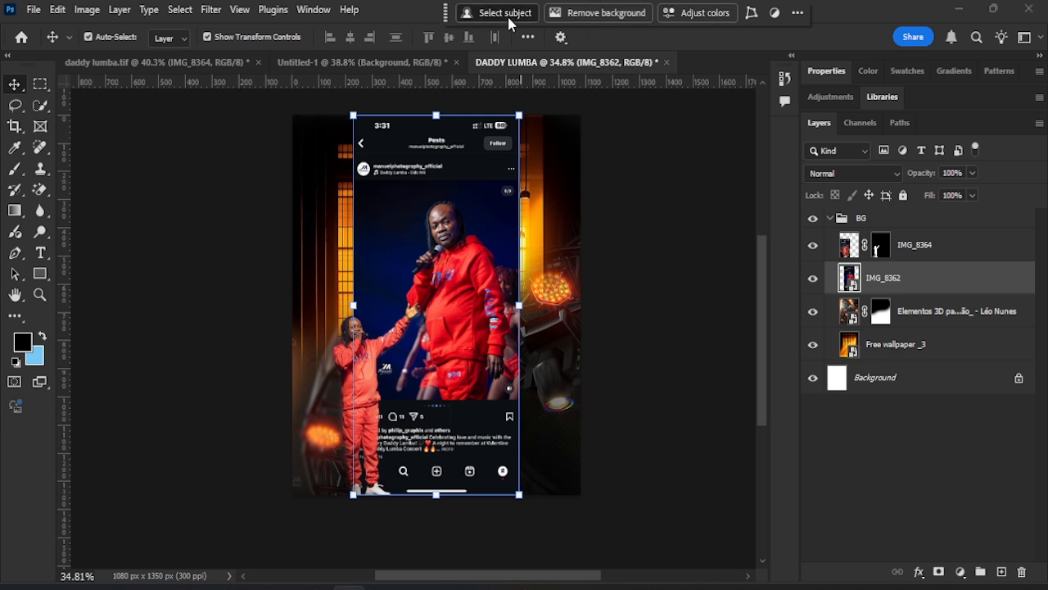
Step: Select the subject of IMG_8362 and subtract the background dancers beside the singer with the Quick Selection tool
click(508, 13)
scroll(479, 387, up, 1)
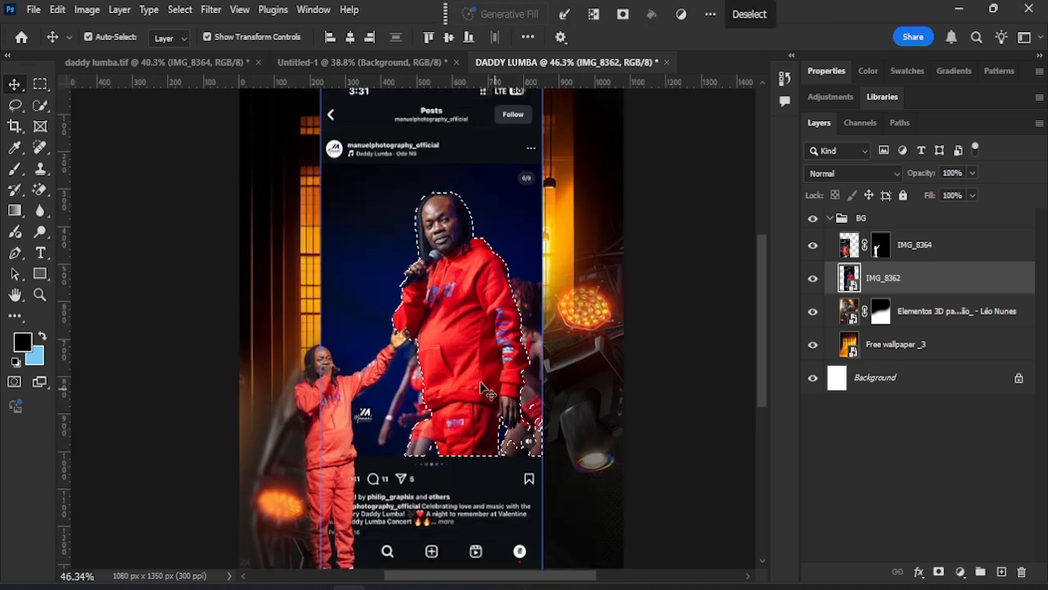
scroll(480, 388, down, 2)
scroll(479, 387, up, 2)
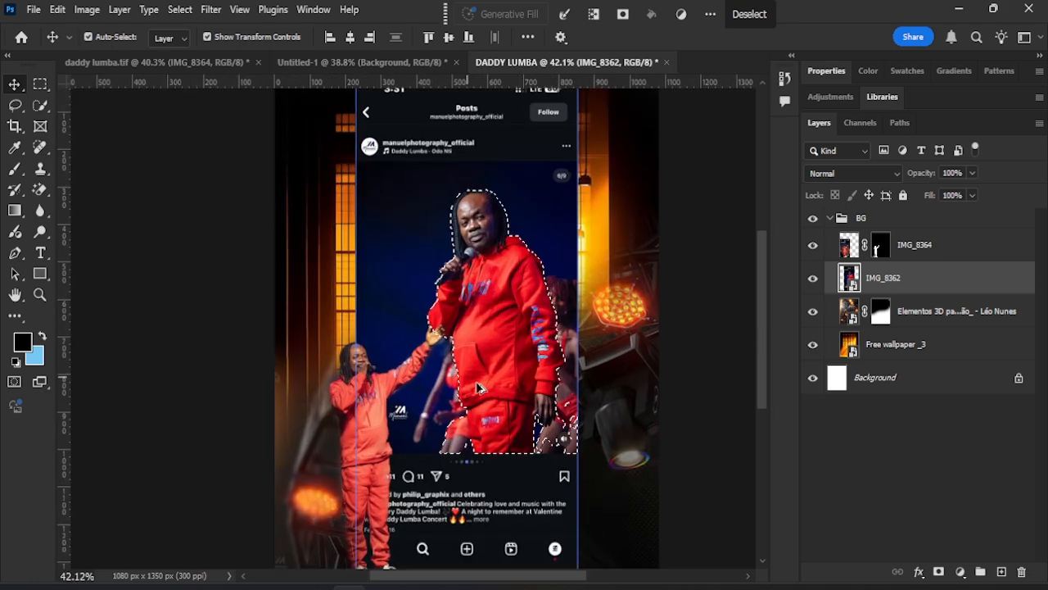
scroll(479, 387, up, 2)
key(w)
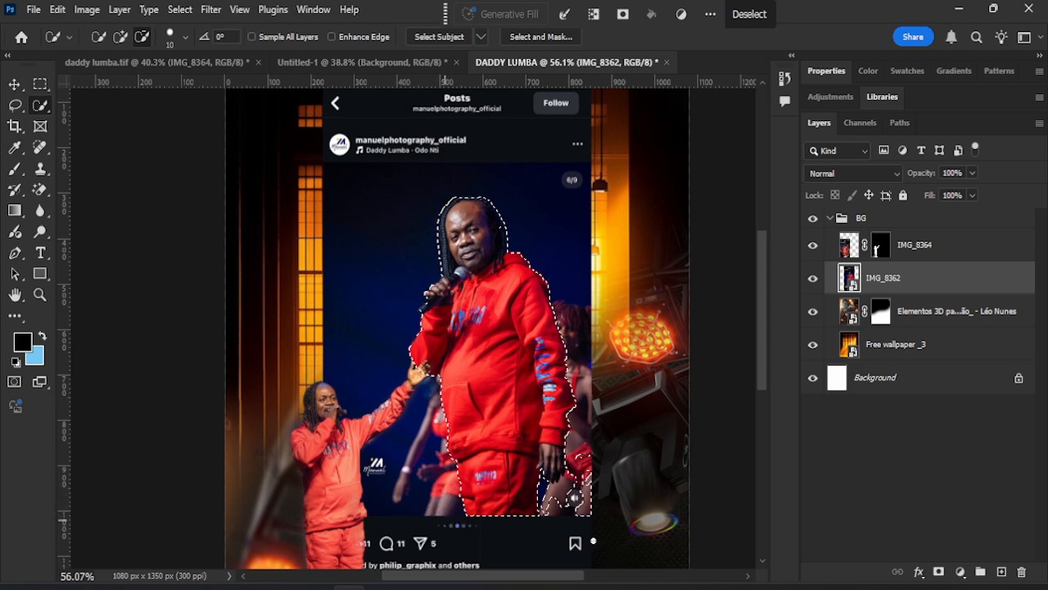
mouse_move(593, 542)
mouse_down()
mouse_move(581, 447)
mouse_move(578, 506)
mouse_up()
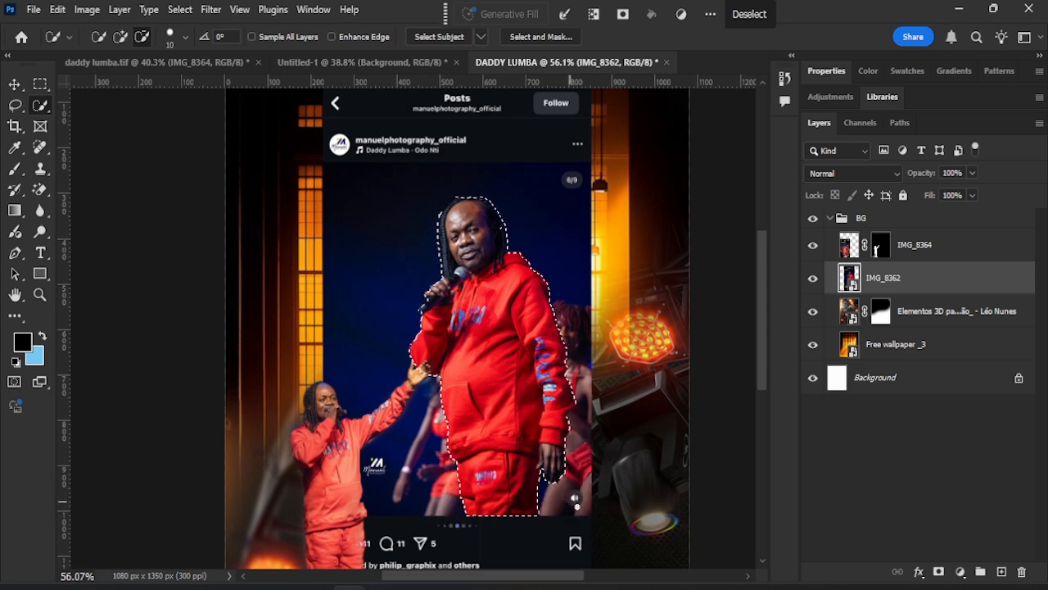
Step: Try tightening the IMG_8362 selection around the singer's hair, and clear the selection
key(alt)
scroll(481, 246, up, 4)
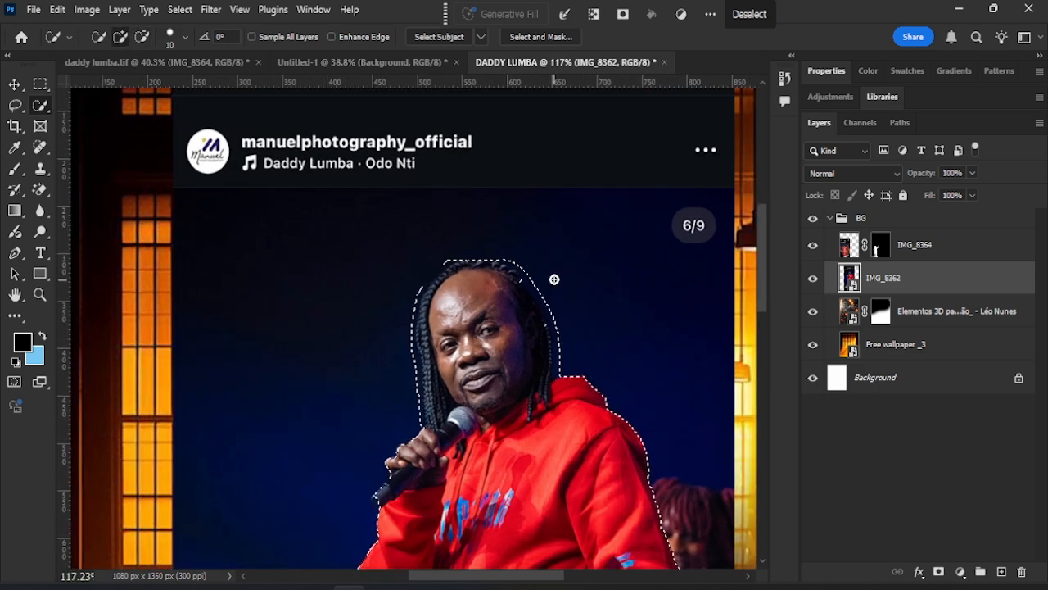
alt+click(533, 277)
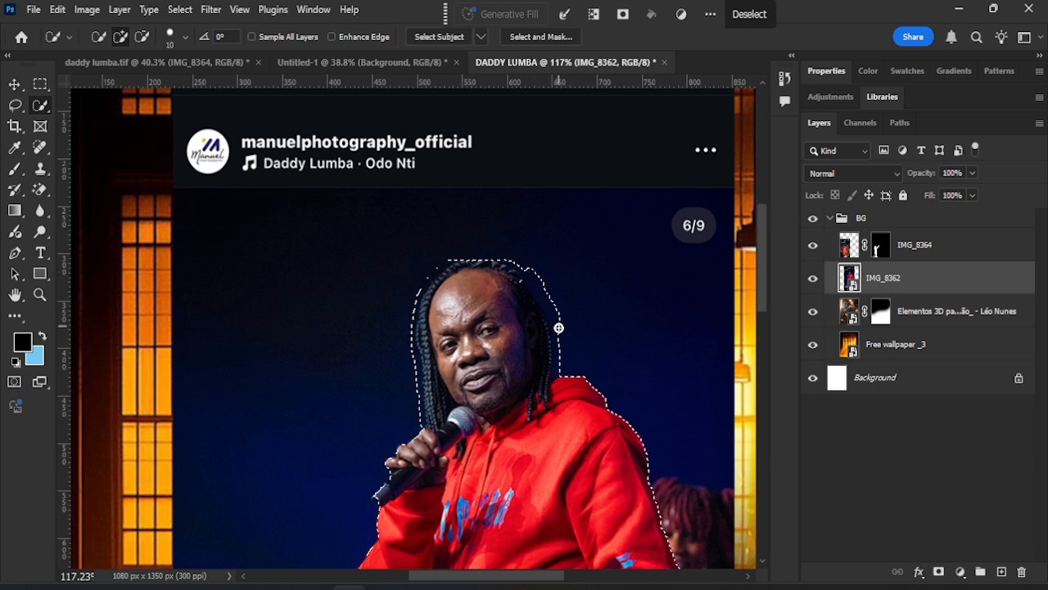
scroll(519, 194, down, 4)
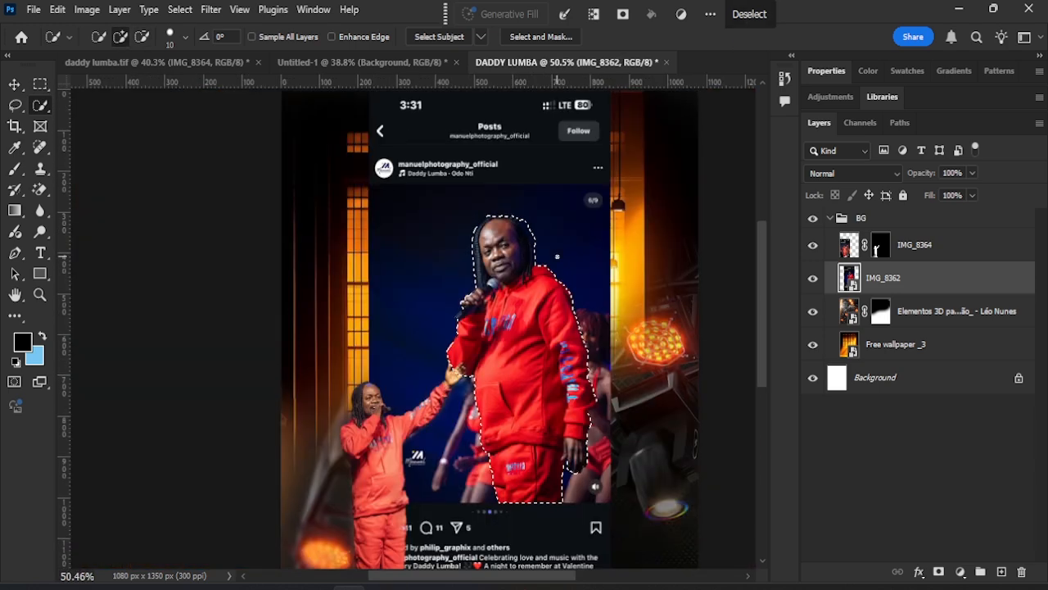
key(alt)
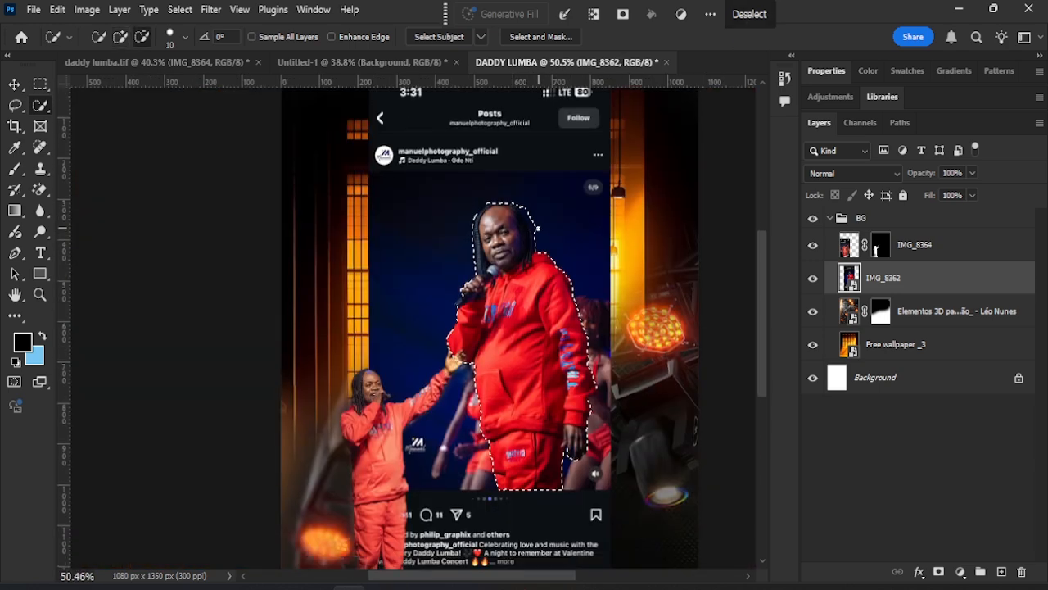
drag(538, 229, 530, 215)
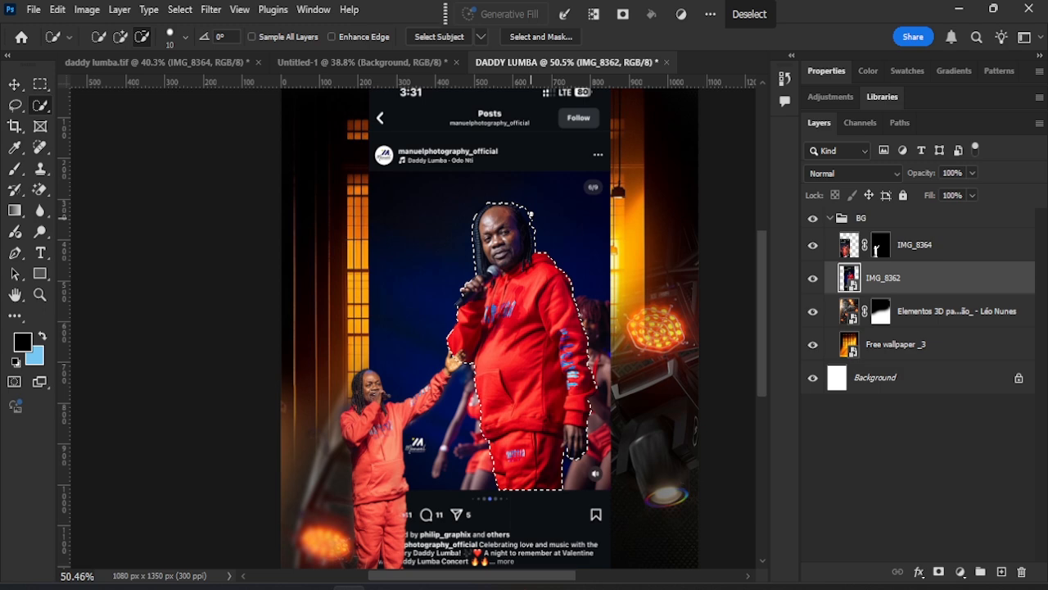
click(745, 26)
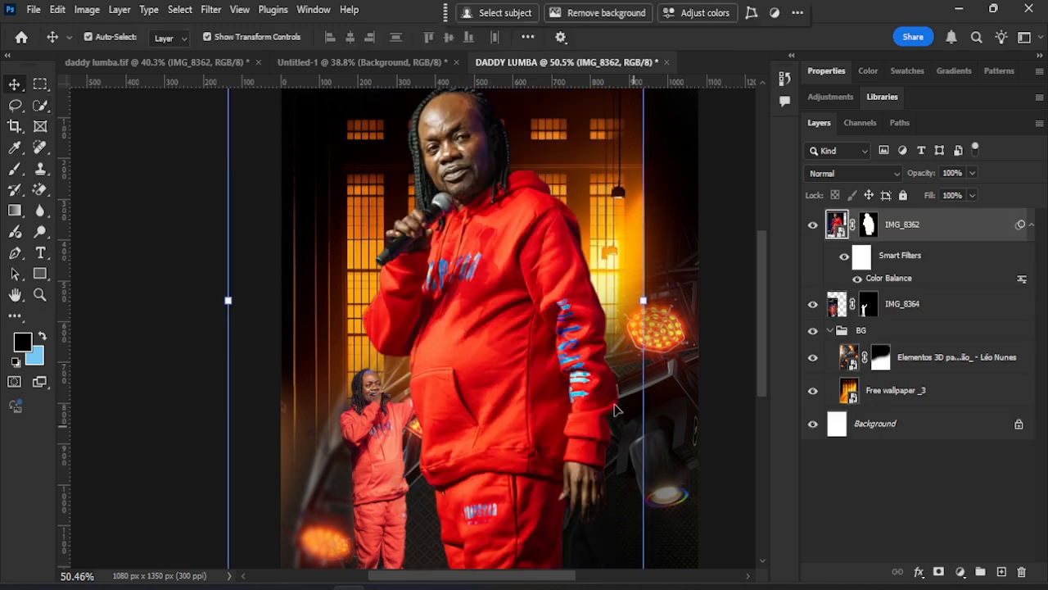
Step: Move the large IMG_8362 singer cut-out right and down to the canvas's bottom edge, centred about X 595 px, Y 680 px
scroll(562, 340, down, 3)
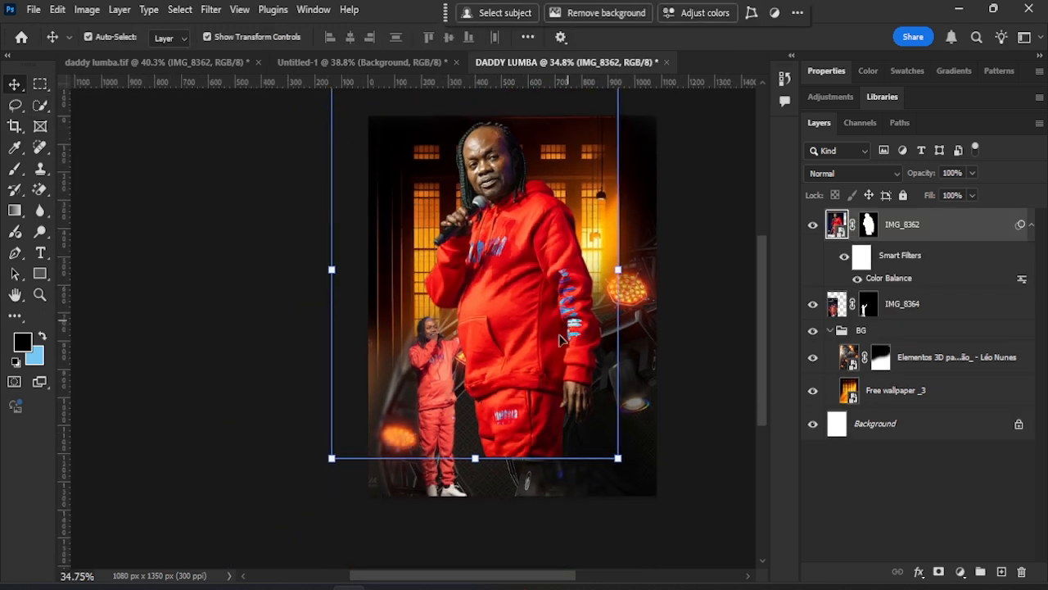
scroll(578, 333, down, 1)
scroll(533, 279, up, 1)
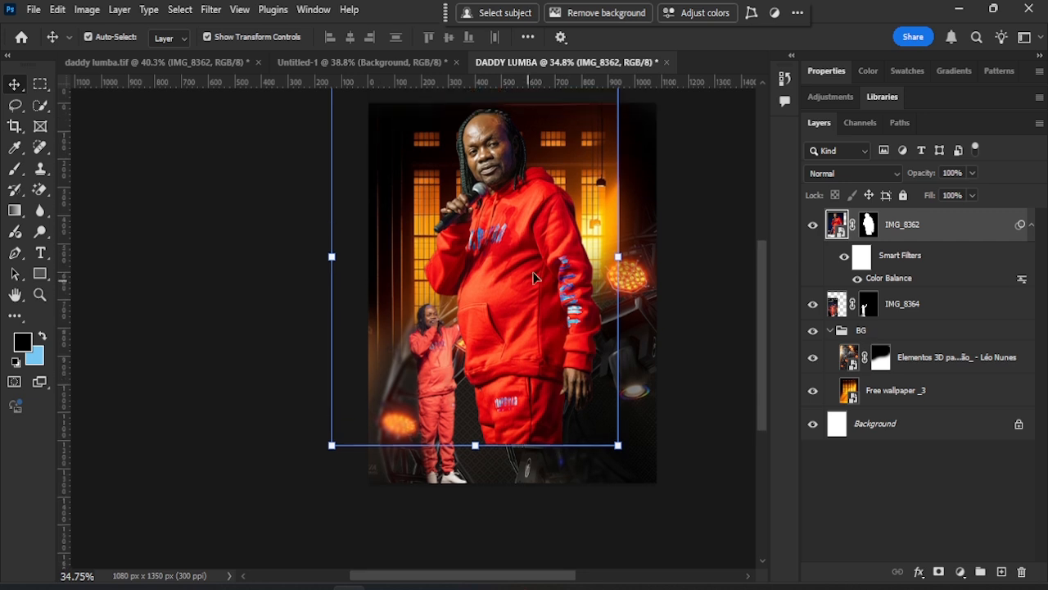
drag(534, 279, 575, 310)
scroll(683, 435, up, 3)
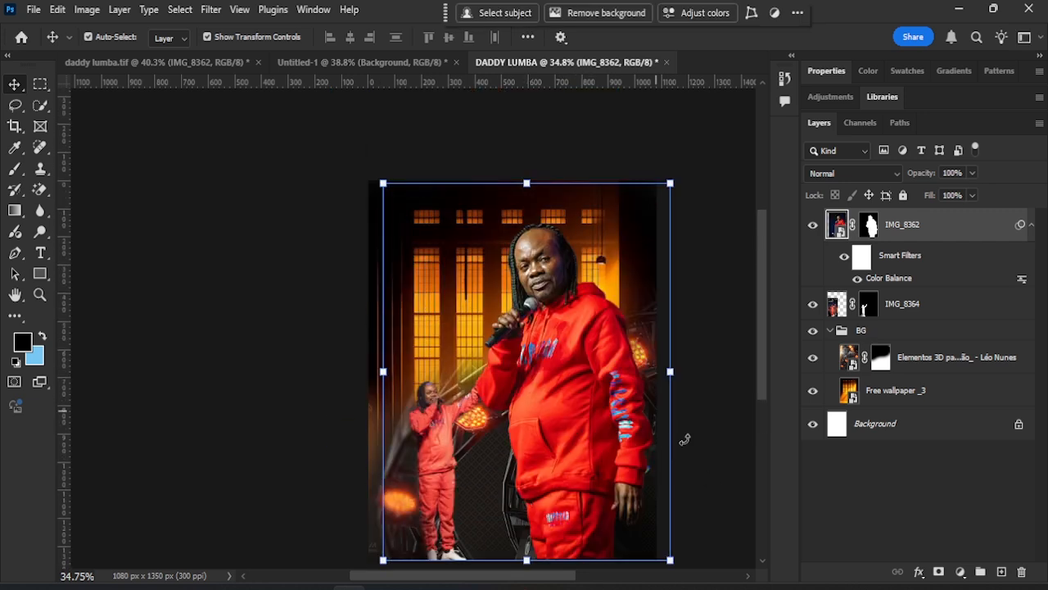
scroll(672, 540, down, 1)
scroll(672, 541, down, 1)
click(668, 533)
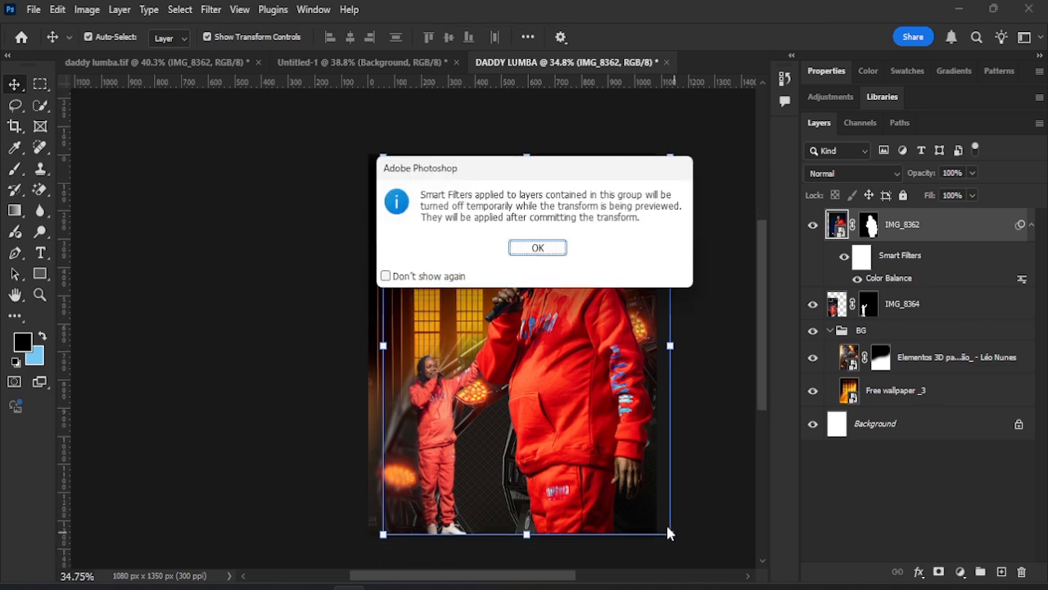
click(545, 248)
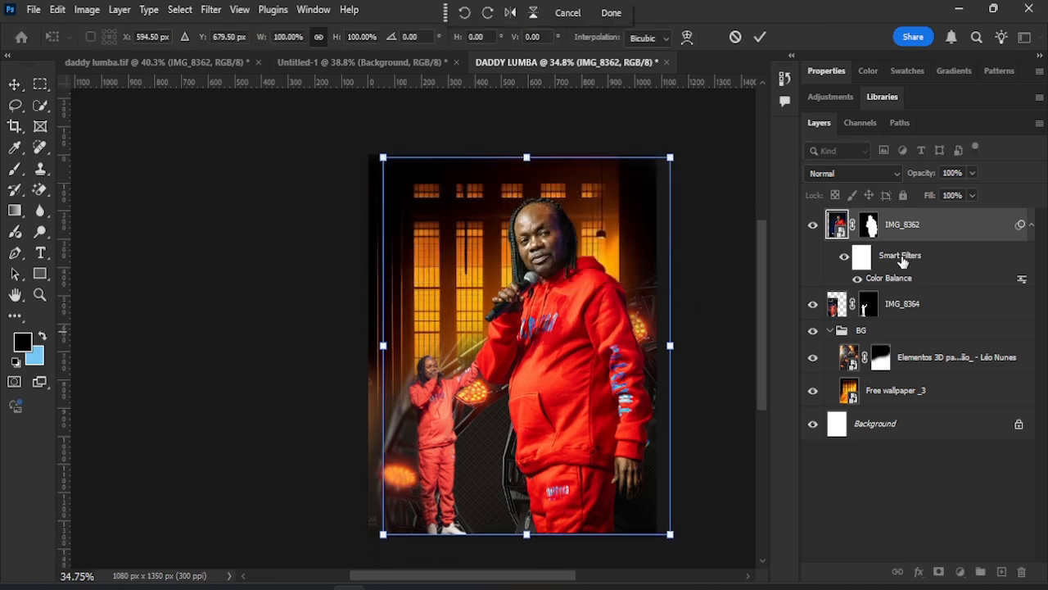
click(761, 37)
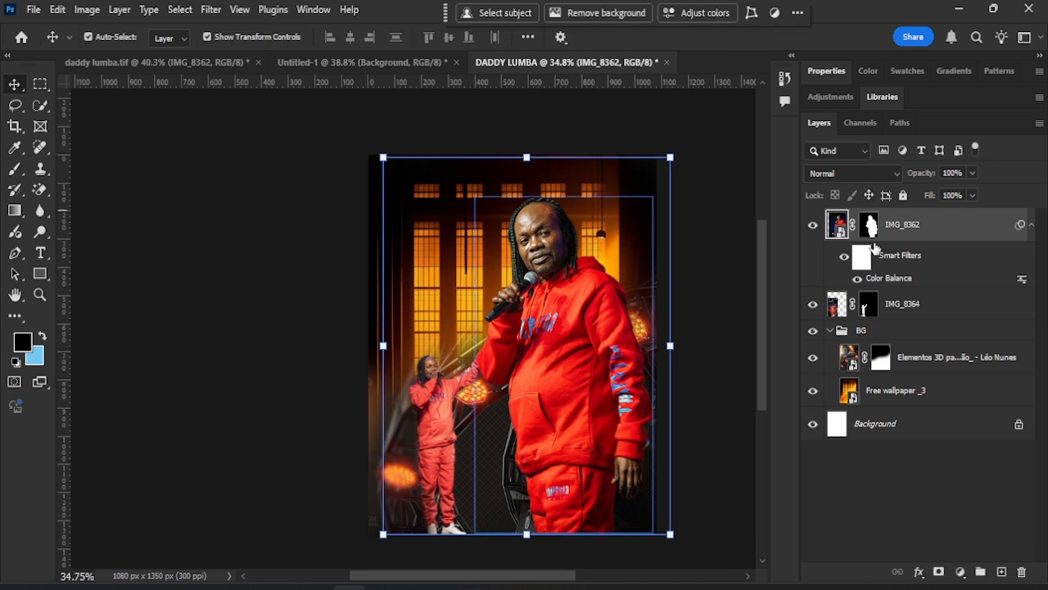
click(845, 257)
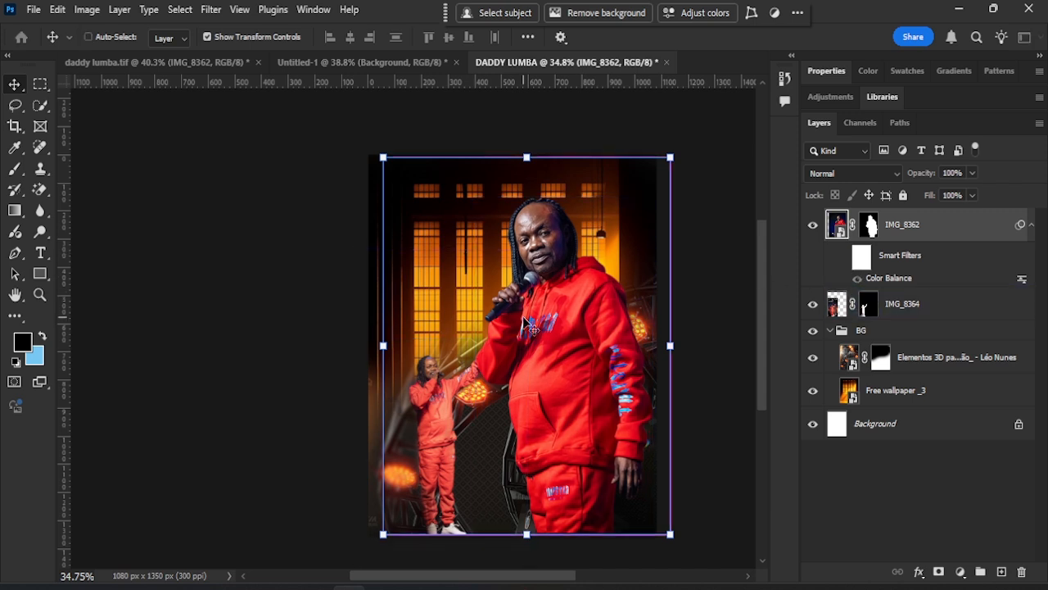
key(ctrl+b)
drag(450, 111, 761, 70)
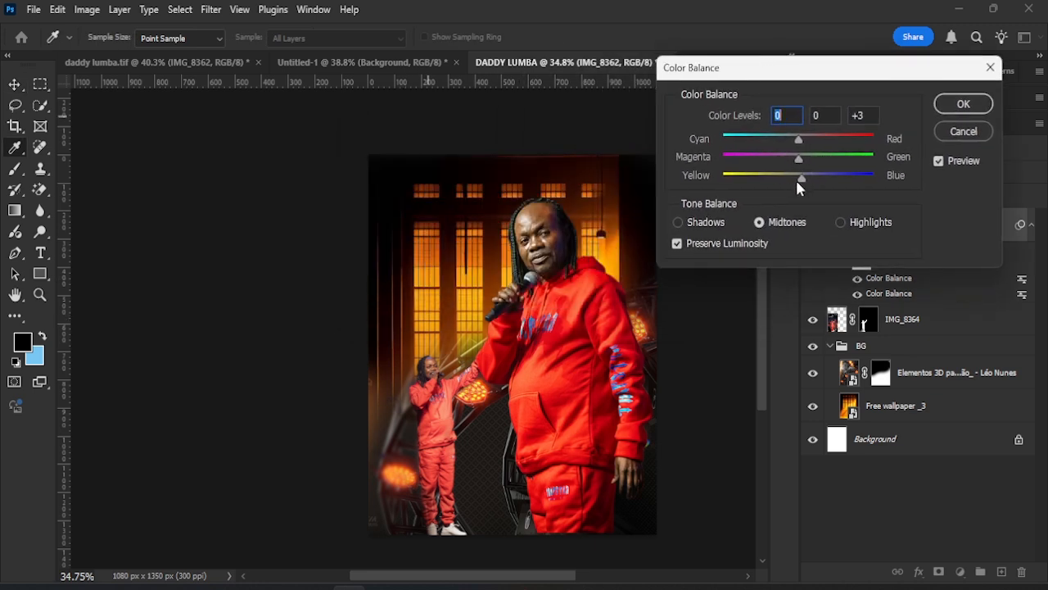
drag(795, 178, 756, 191)
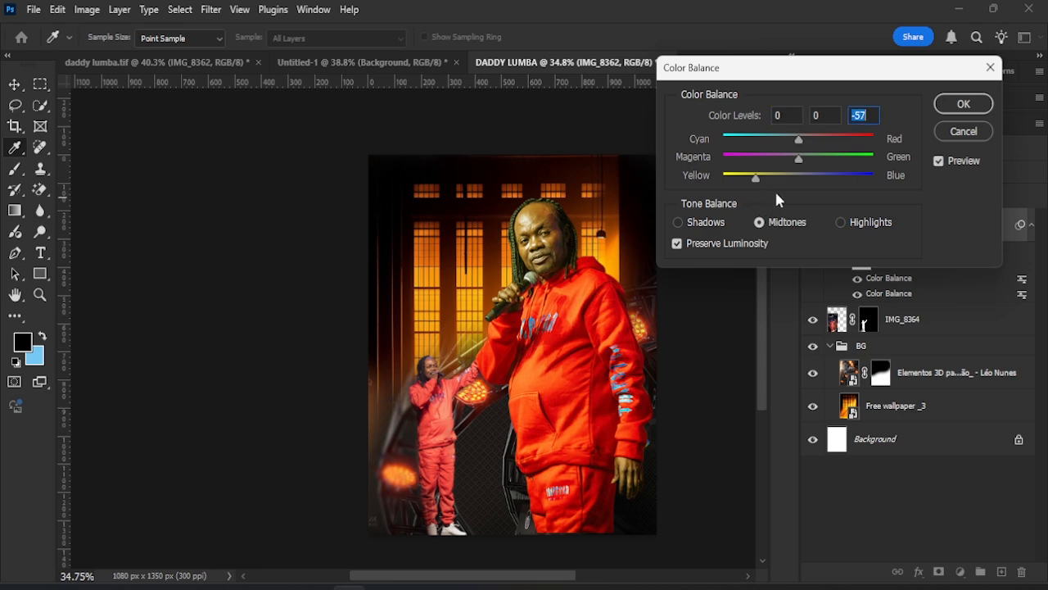
click(963, 133)
Step: Move the large IMG_8362 singer cut-out slightly right and down so it runs past the canvas's bottom edge
key(v)
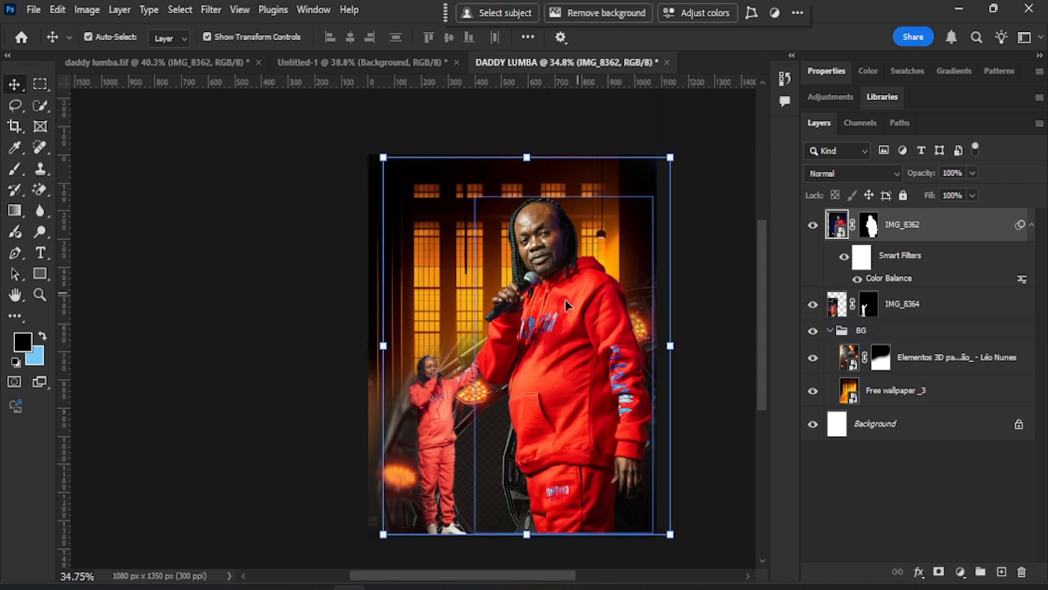
drag(542, 290, 567, 318)
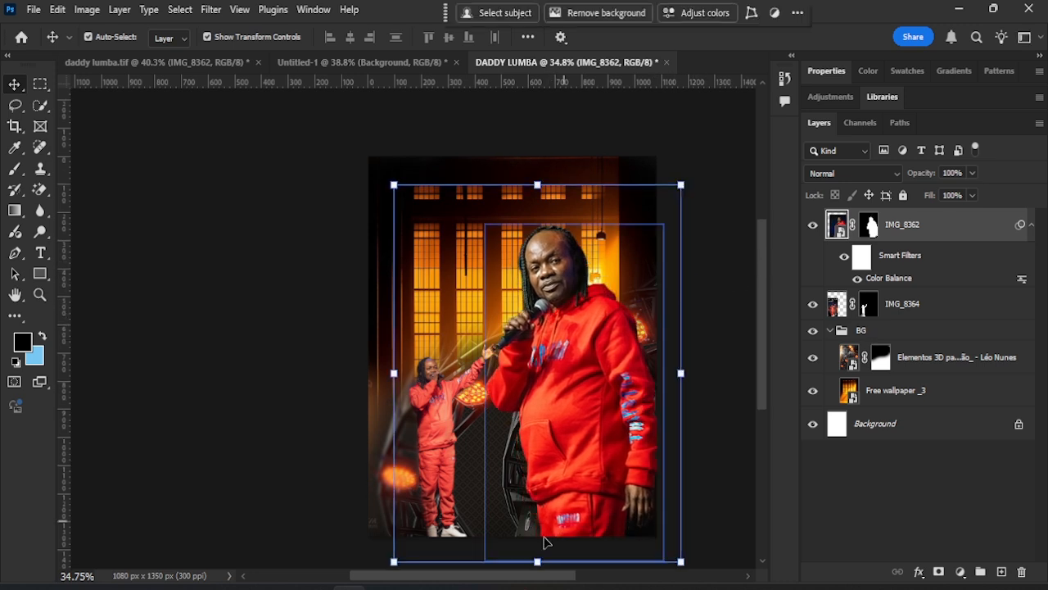
Step: Add the two-line title "DADDY LUMBA" in white Agency FB Bold, 35.04 pt, in the upper-left area of the flyer
click(47, 253)
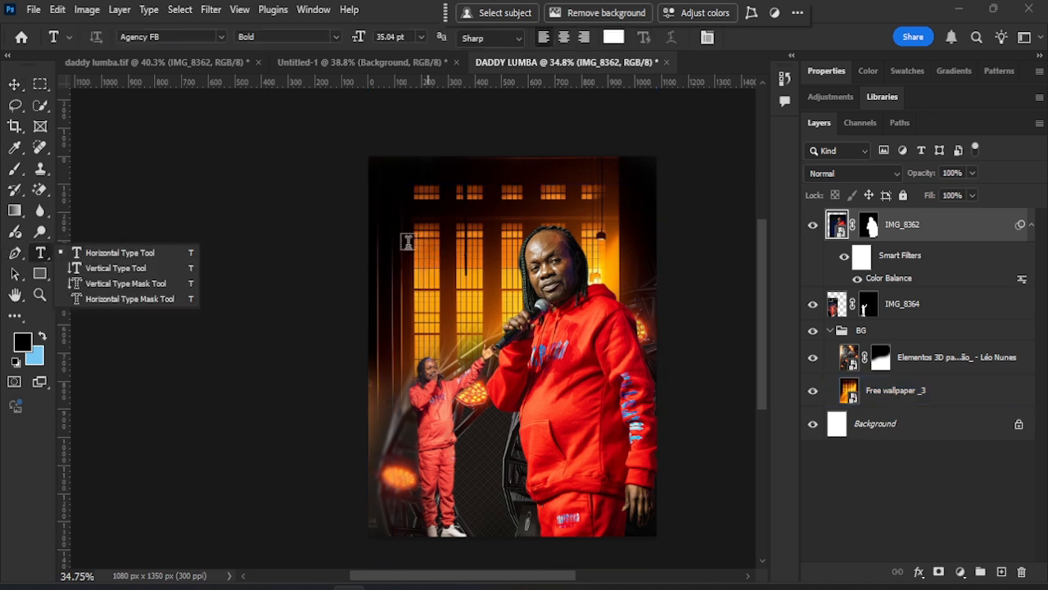
click(407, 242)
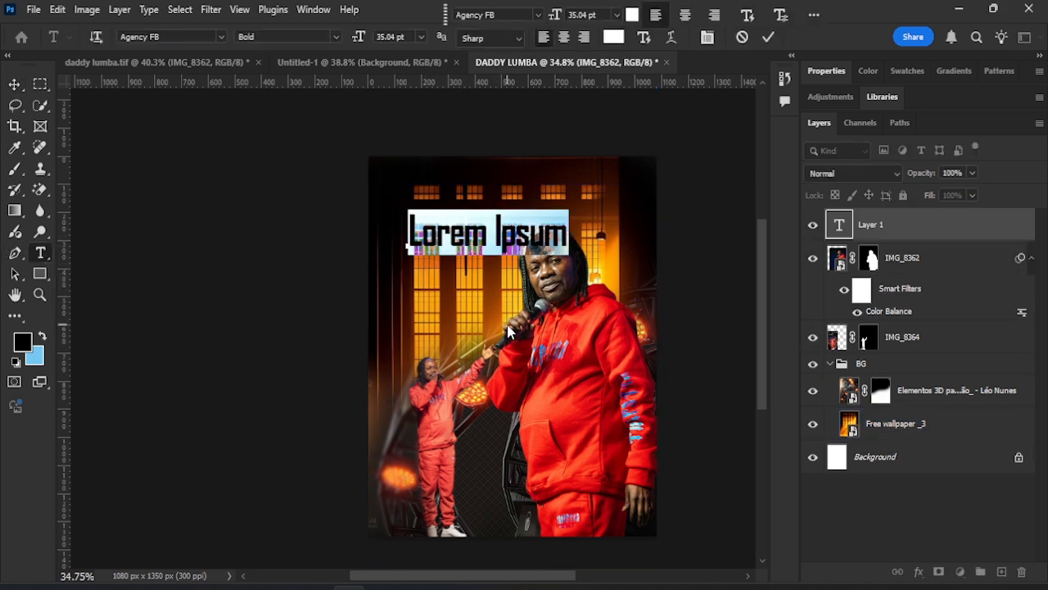
text(daddy)
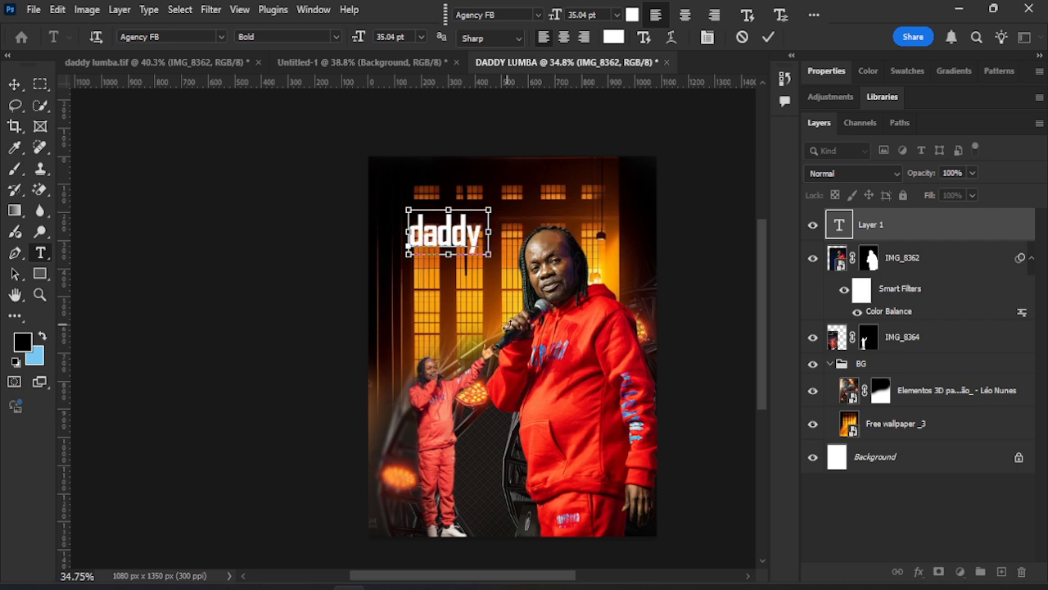
key(ctrl+a)
text(DA)
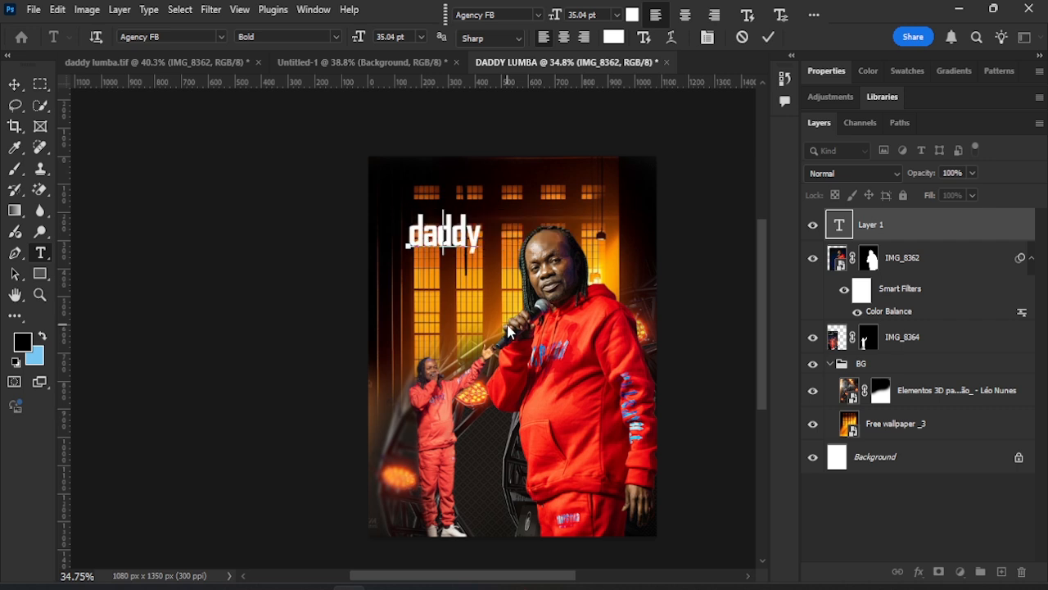
text(DDY)
key(Return)
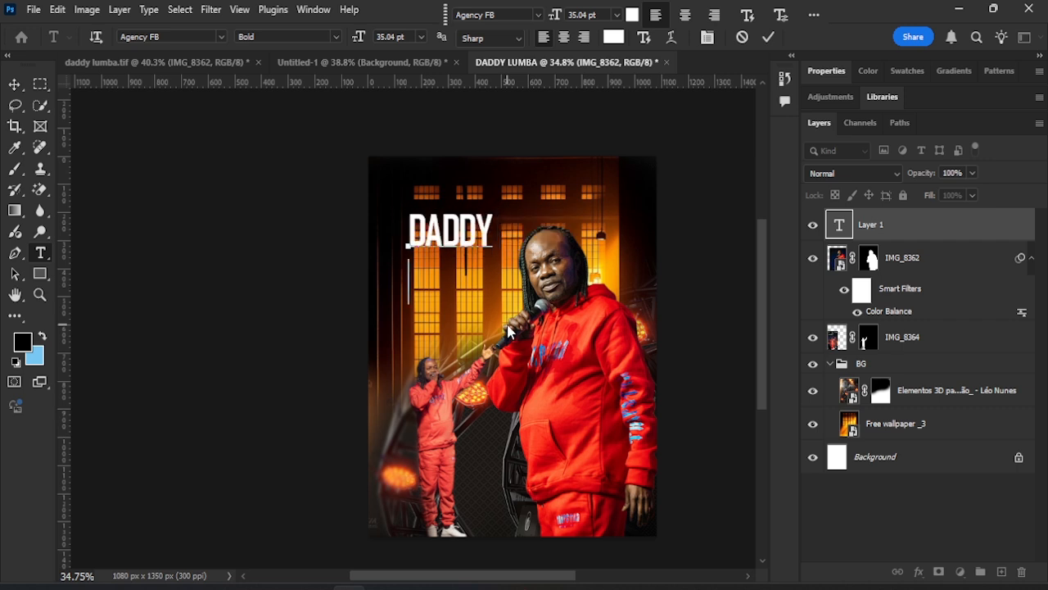
text(LUMBA)
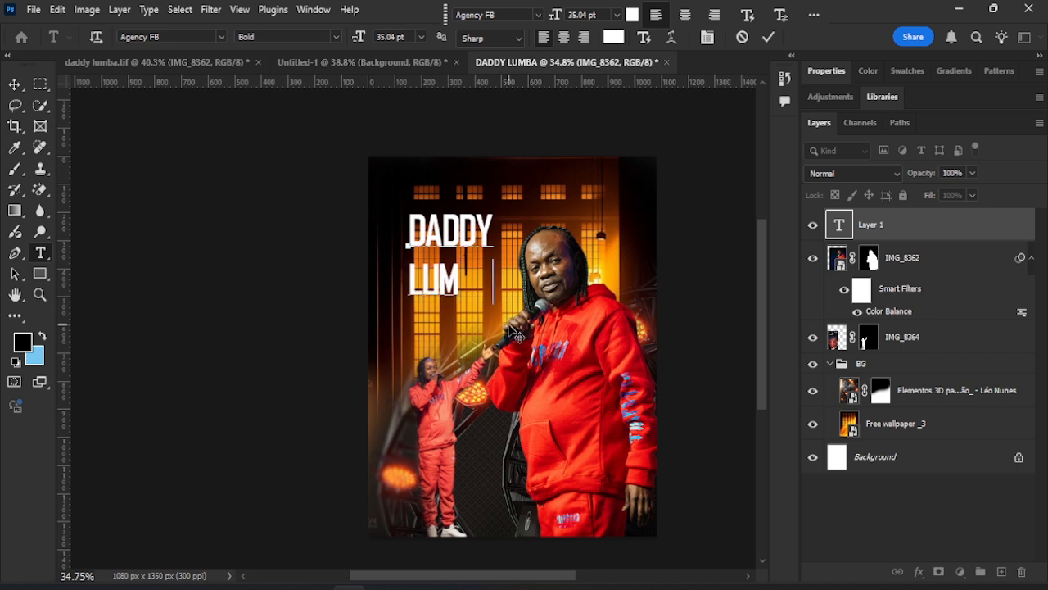
click(767, 39)
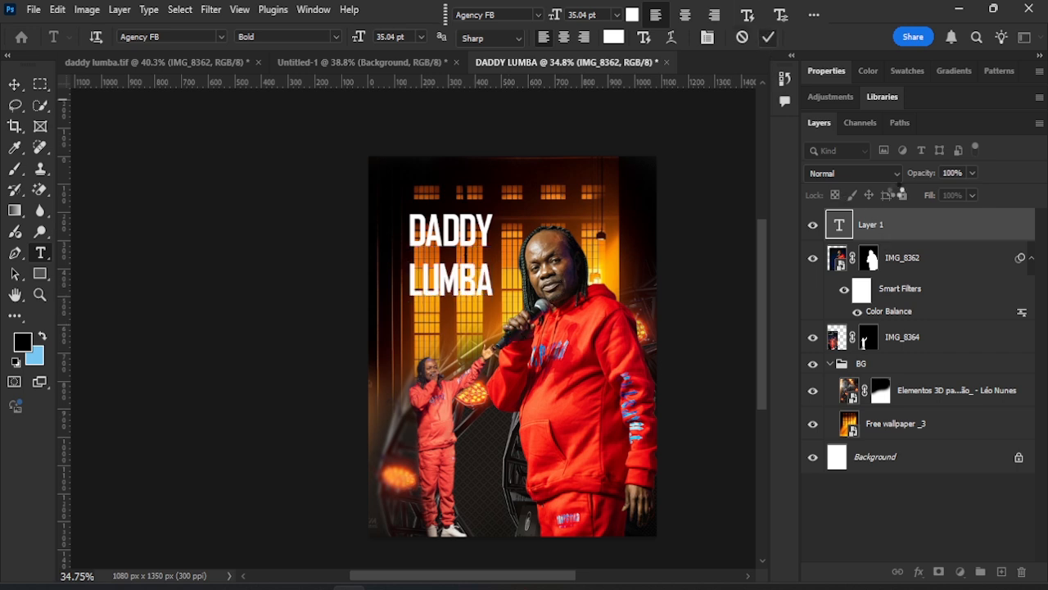
Step: Set the DADDY LUMBA title's leading to 29 pt, and scale it to 131.15% centred at about X 331 px, Y 381 px
click(827, 71)
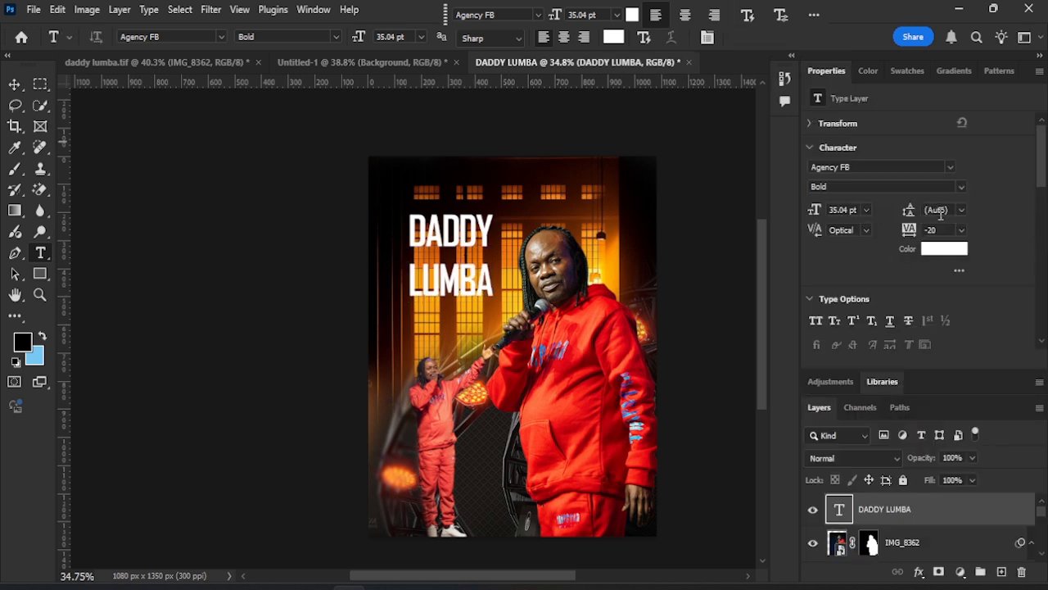
drag(911, 177, 896, 156)
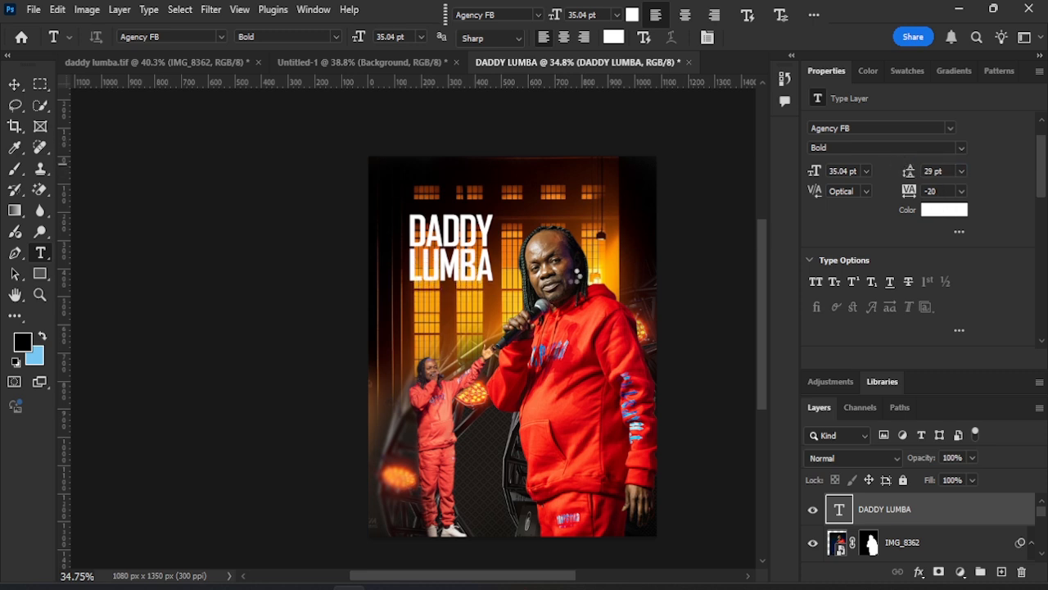
click(14, 84)
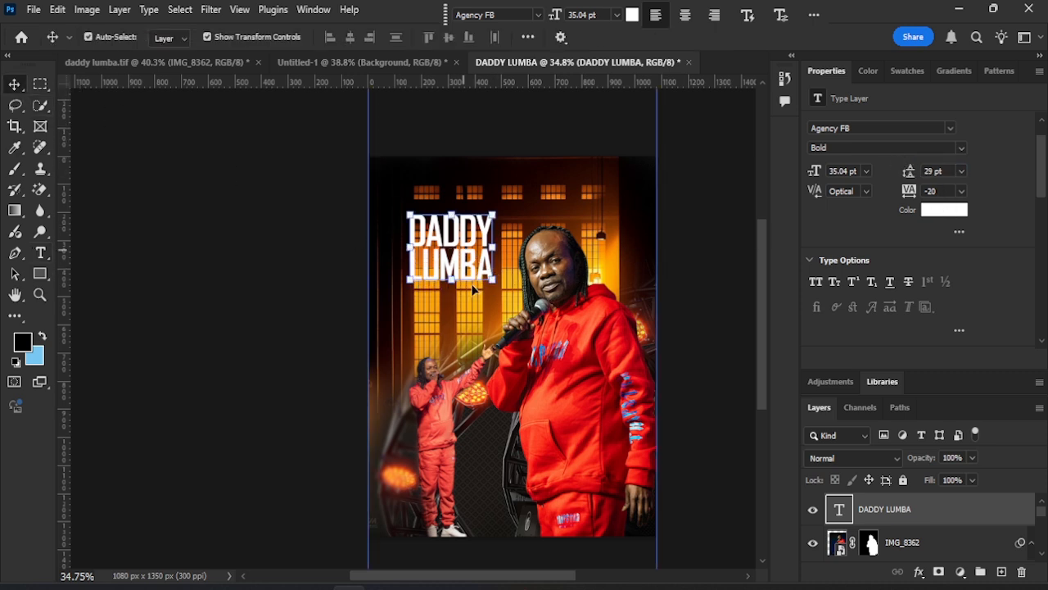
drag(493, 283, 513, 311)
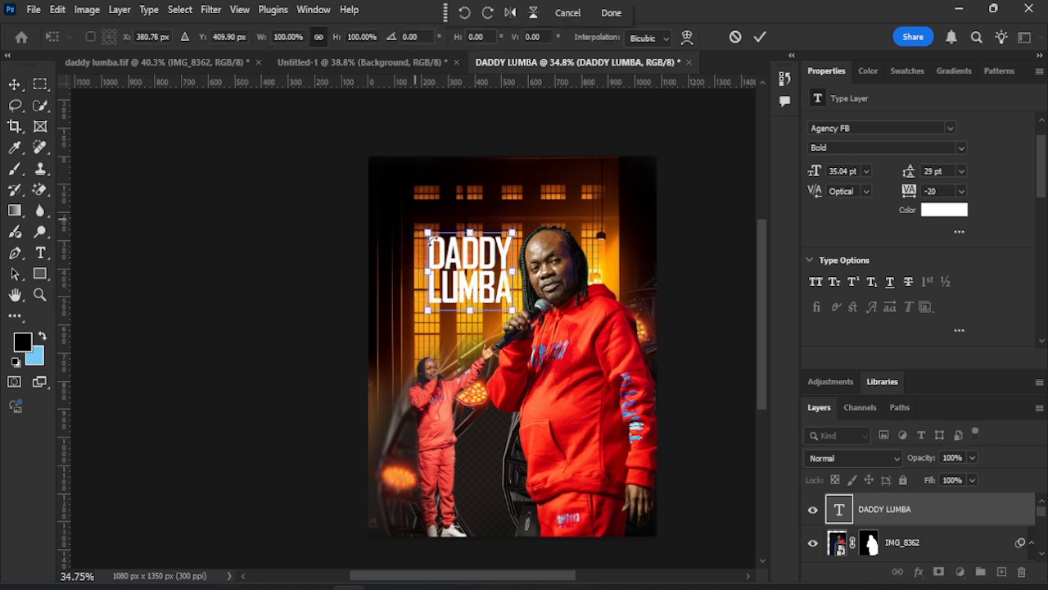
mouse_move(416, 212)
mouse_down()
mouse_move(387, 197)
mouse_move(400, 209)
mouse_up()
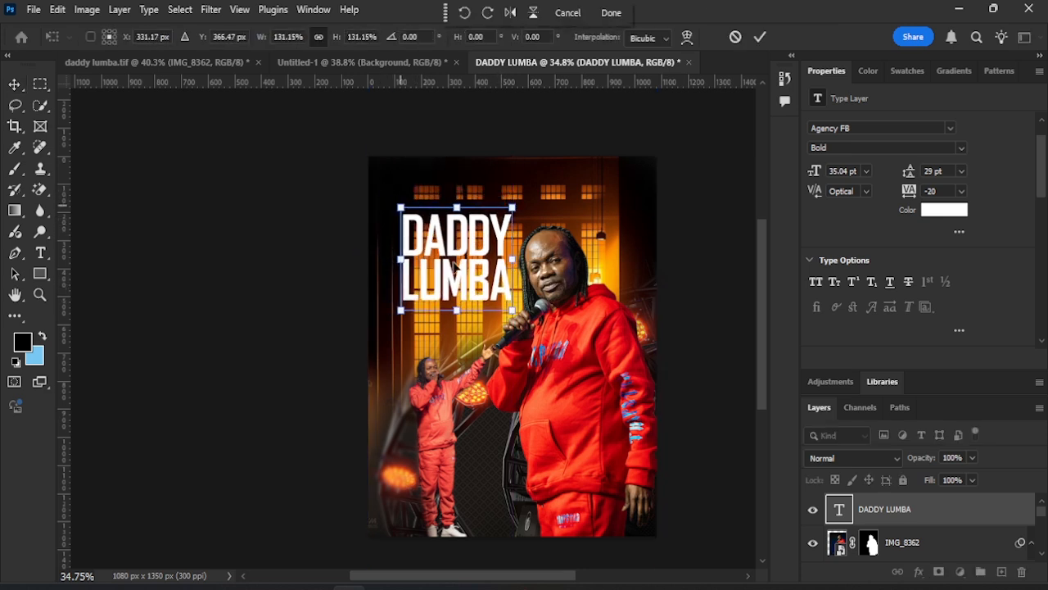
drag(457, 269, 462, 280)
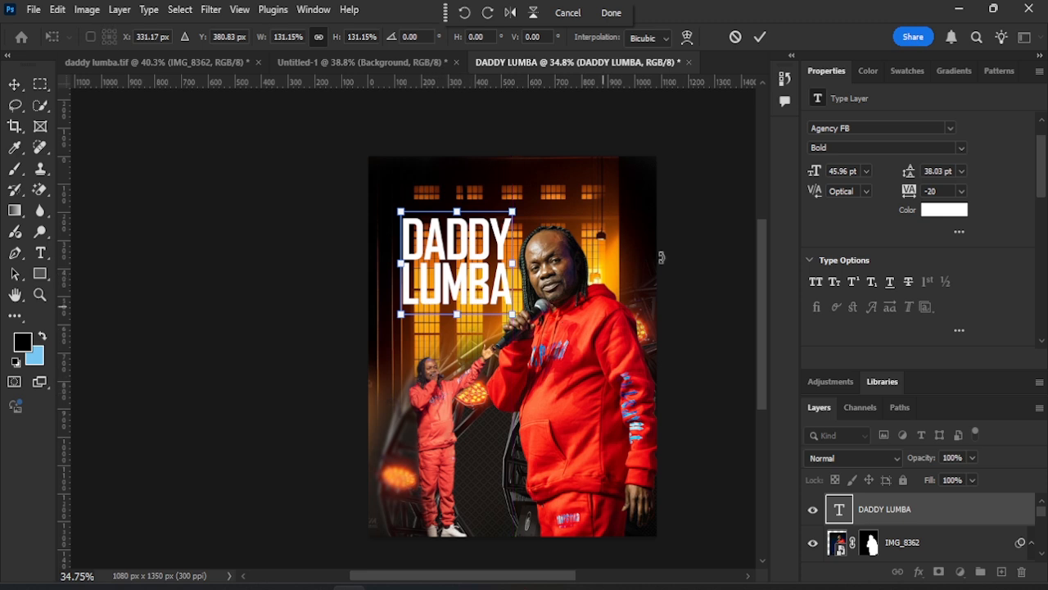
click(760, 37)
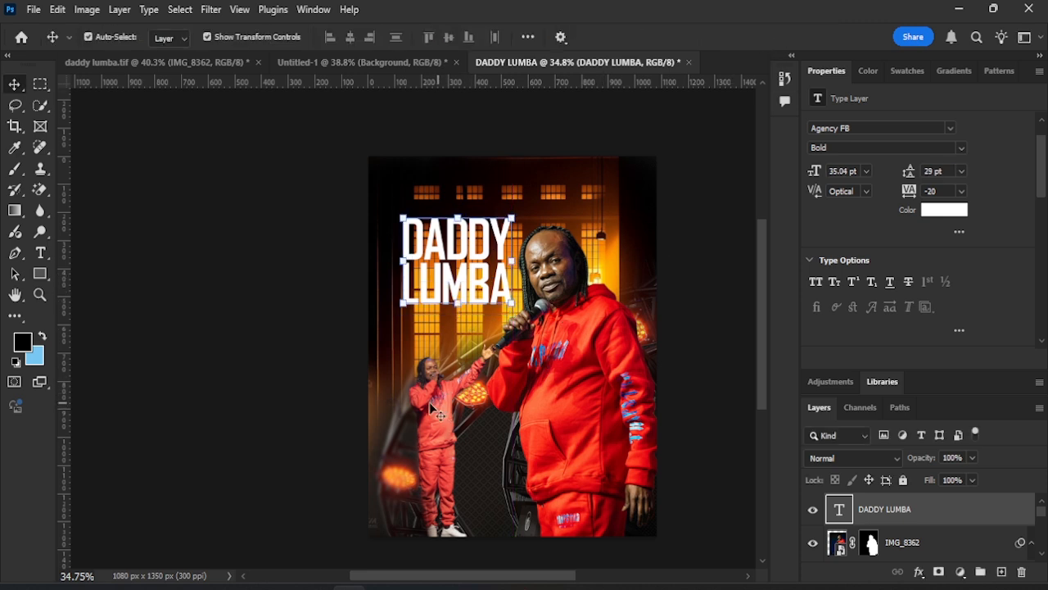
Step: Move the small IMG_8364 singer cut-out beneath the title to about X -88 px, Y 317 px
drag(441, 409, 428, 387)
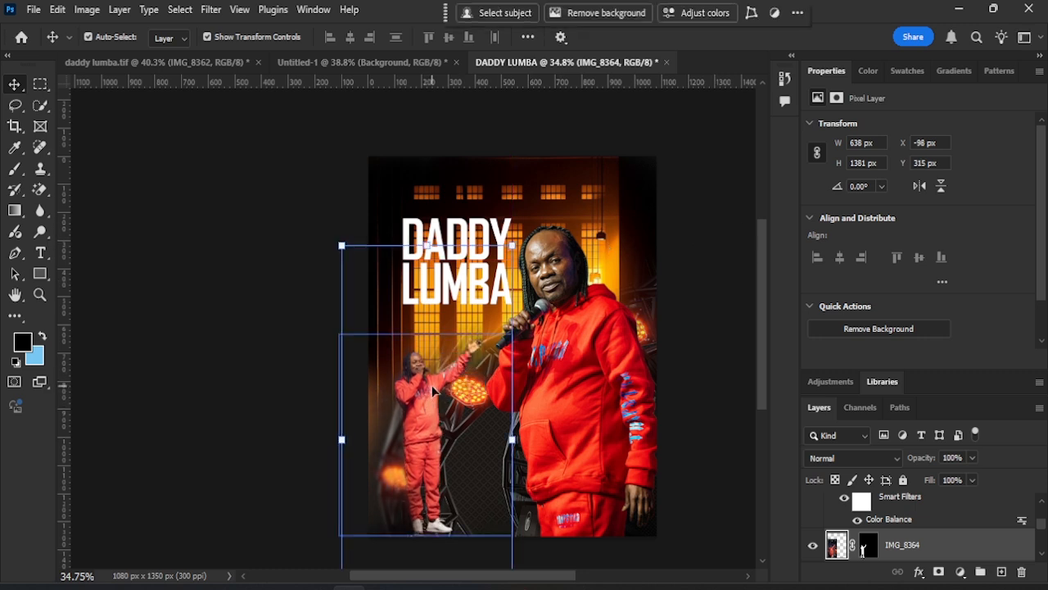
key(Right)
key(Right)
key(Right)
key(Right)
key(Right)
key(Right)
key(Right)
key(Right)
key(Down)
key(Down)
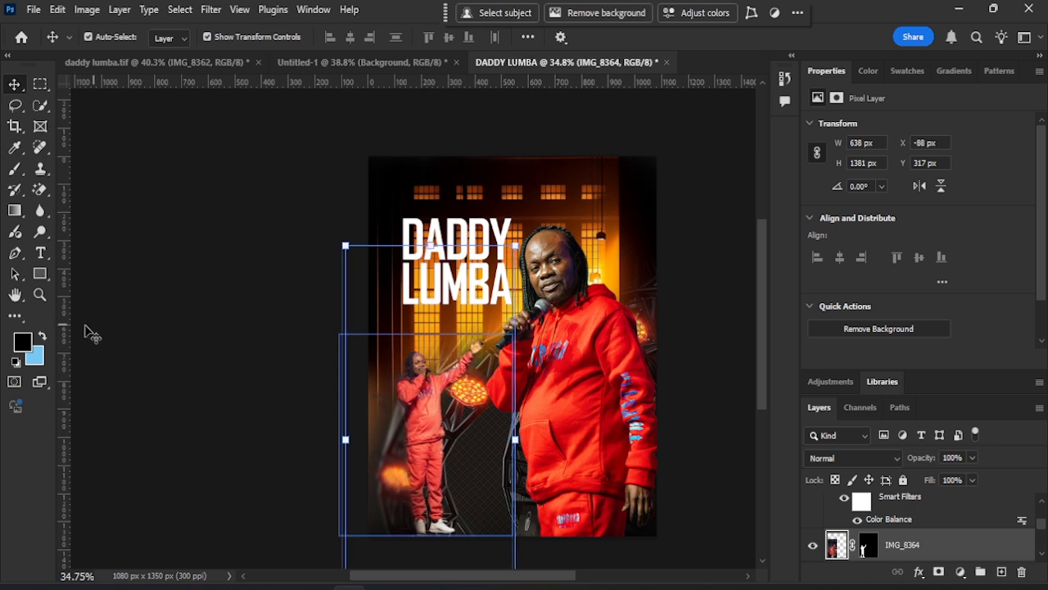
Step: Align the small IMG_8364 cut-out with the title's left edge at X -84 px using a temporary vertical guide, and remove the guide
drag(66, 331, 400, 335)
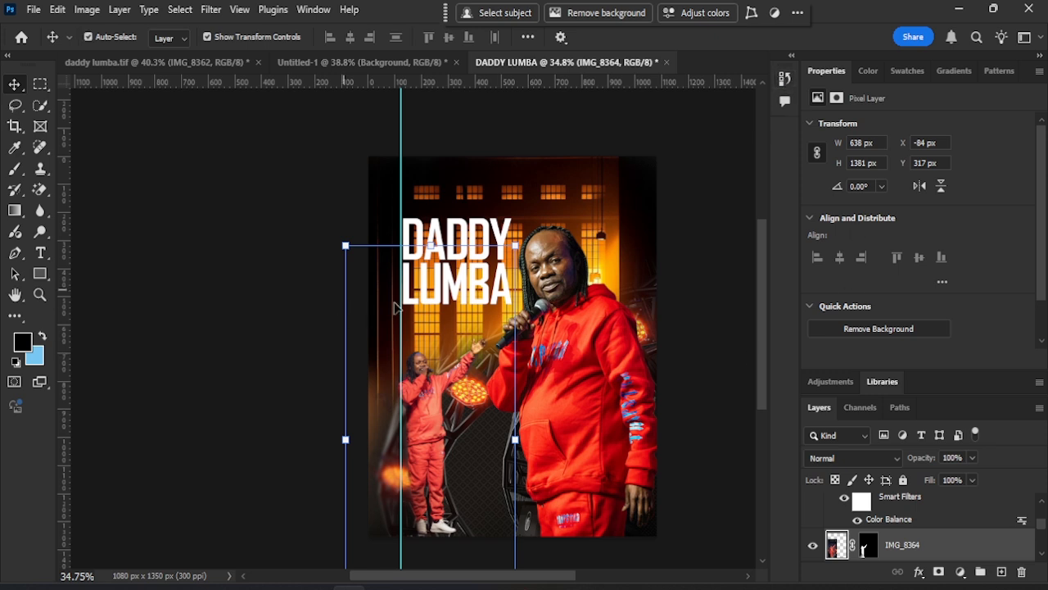
drag(392, 123, 65, 110)
click(282, 178)
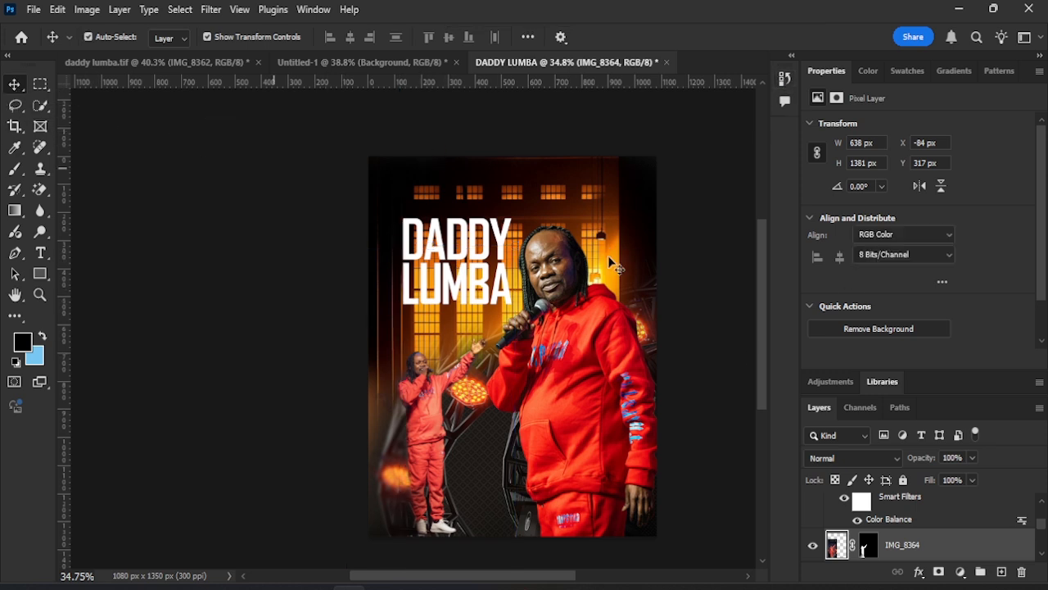
Step: Place the funeral candles image from the DADDY LUMBA folder at 40.50% scale along the canvas's bottom edge, centred about X 538 px, Y 1046 px
scroll(657, 350, up, 2)
scroll(657, 351, down, 4)
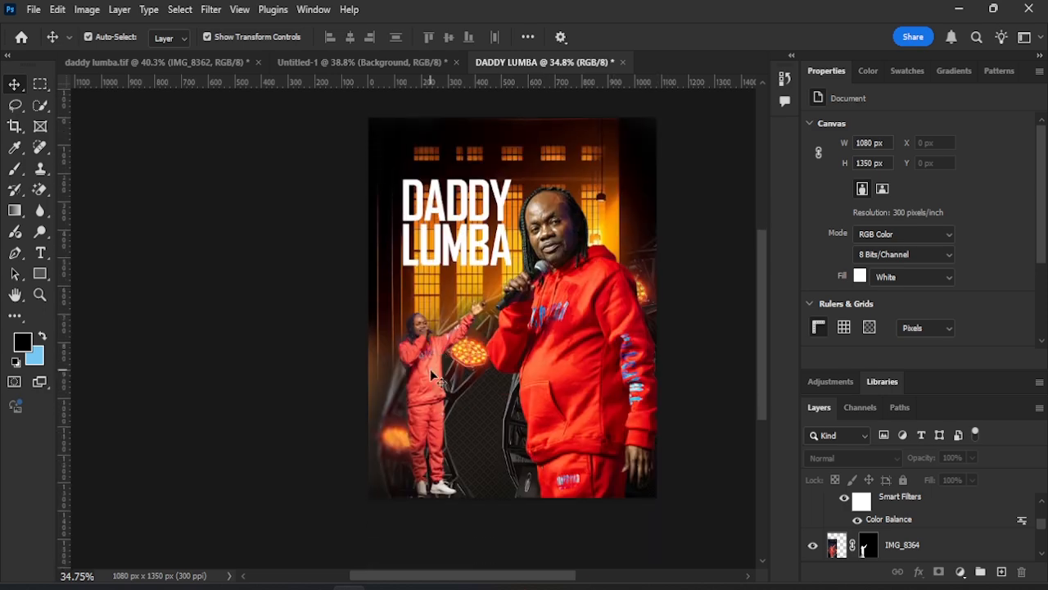
scroll(430, 369, up, 1)
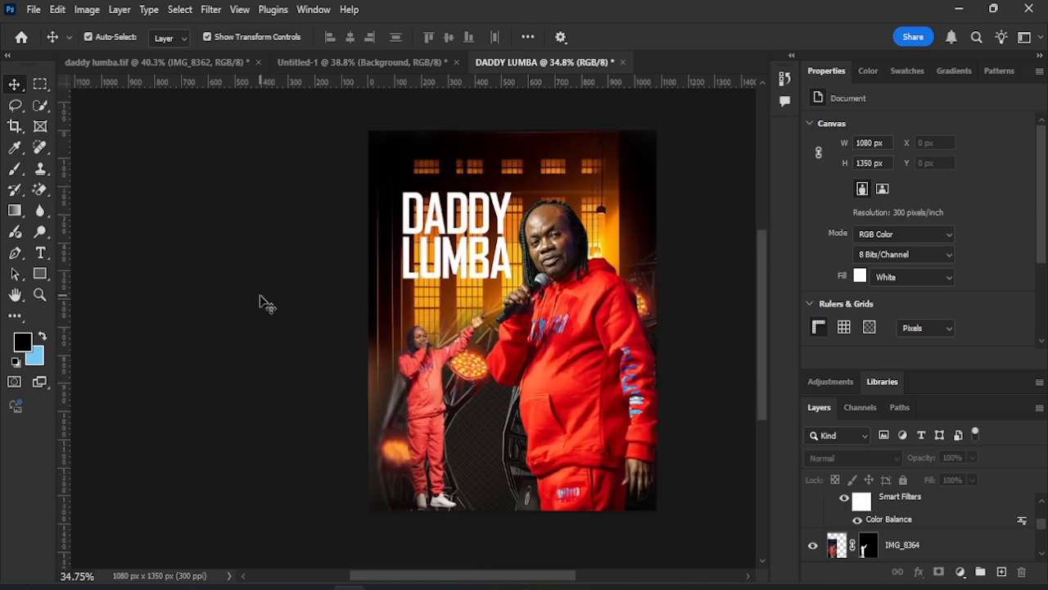
mouse_move(450, 586)
click(449, 531)
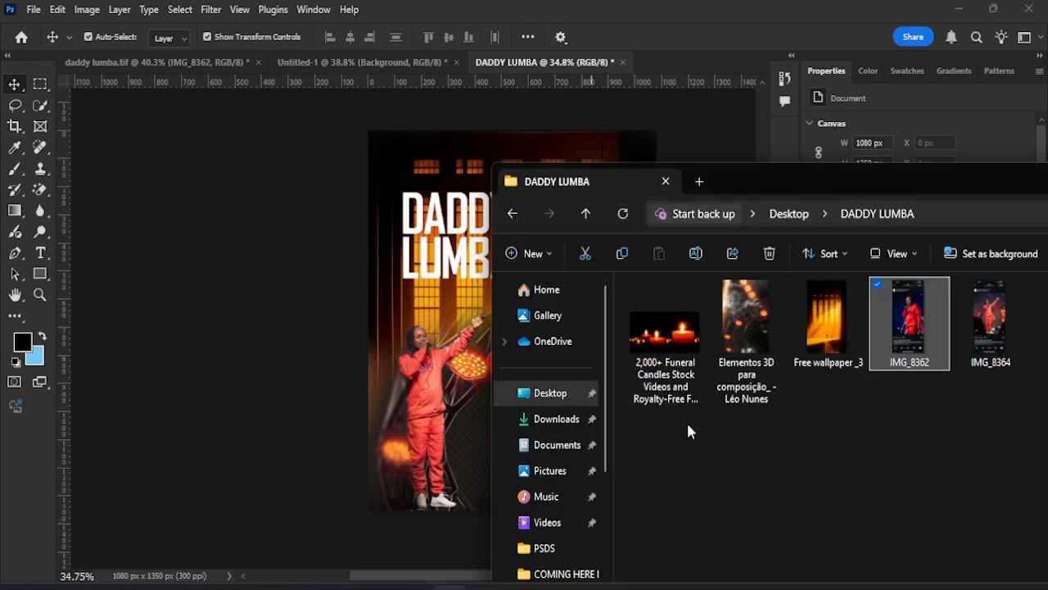
drag(658, 362, 503, 398)
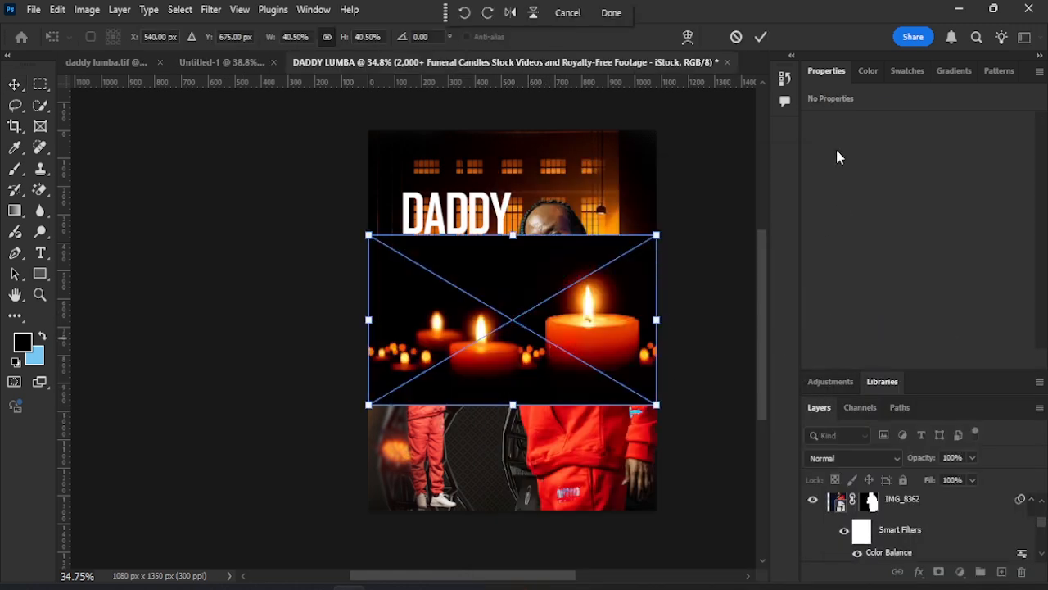
double_click(826, 71)
drag(464, 326, 467, 426)
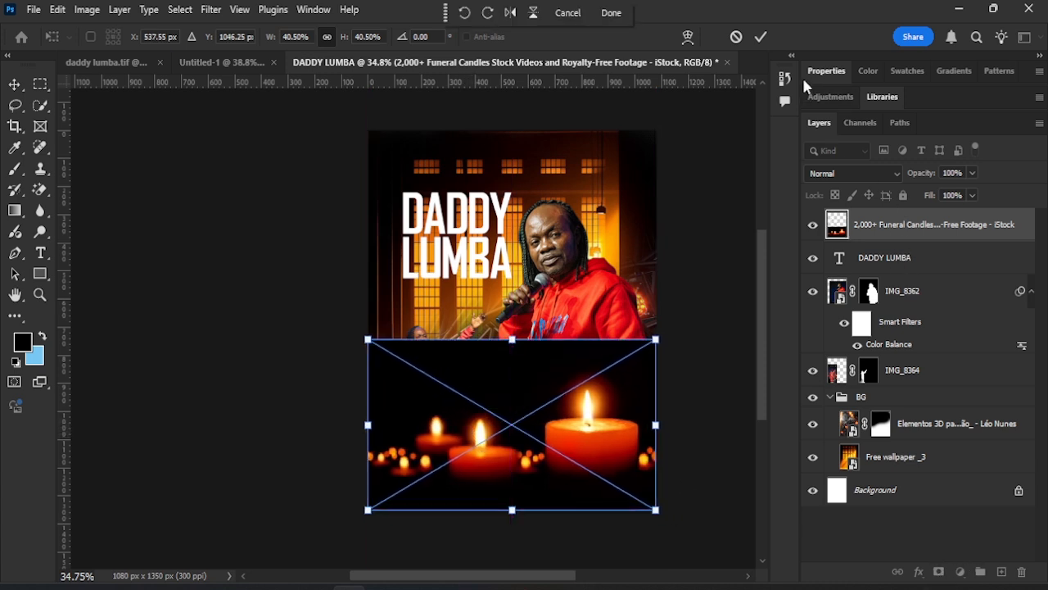
click(761, 37)
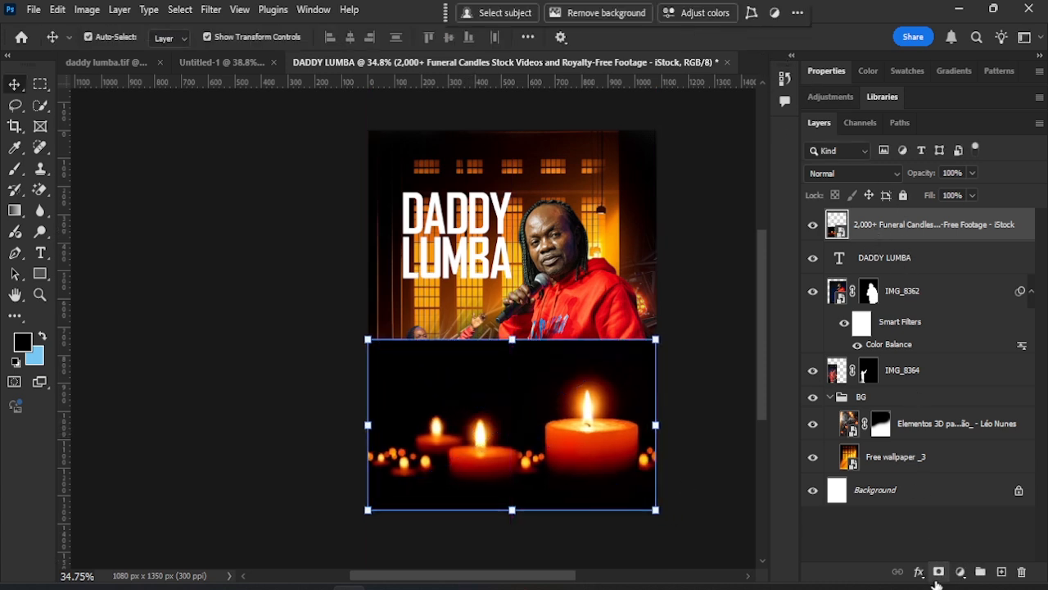
Step: Mask out the candles image's upper part with a soft black 464 px brush, and lower the layer slightly past the canvas's bottom edge
click(938, 573)
click(15, 169)
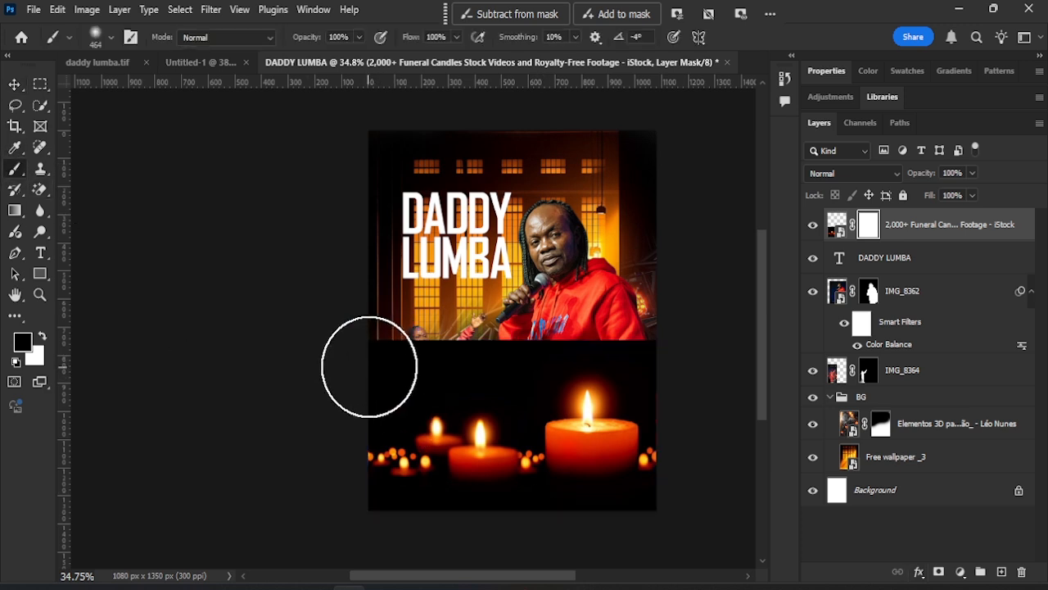
mouse_move(333, 356)
mouse_down()
mouse_move(739, 370)
mouse_move(548, 377)
mouse_move(483, 398)
mouse_up()
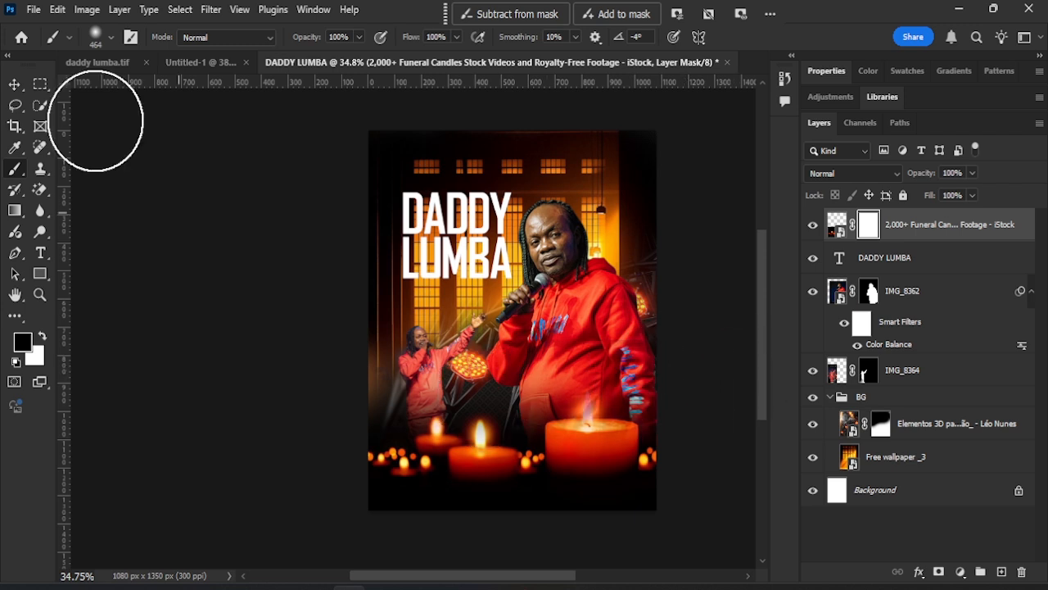
key(v)
drag(577, 453, 572, 483)
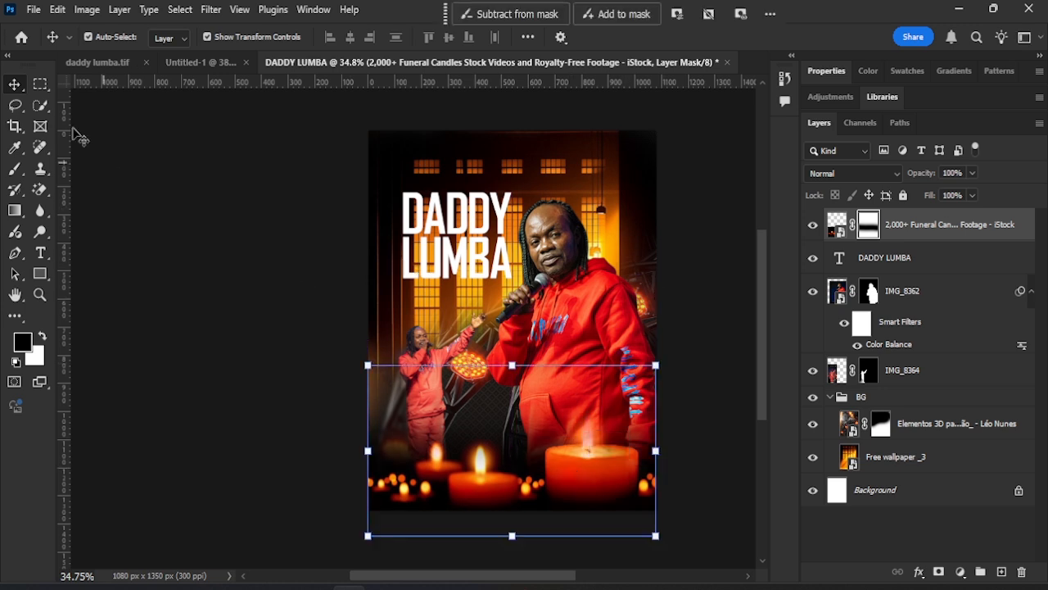
click(705, 262)
Step: Draw a red-filled rectangle without stroke, about 300 x 50 px, beneath the DADDY LUMBA title at about X 166 px, Y 549 px
scroll(82, 253, down, 1)
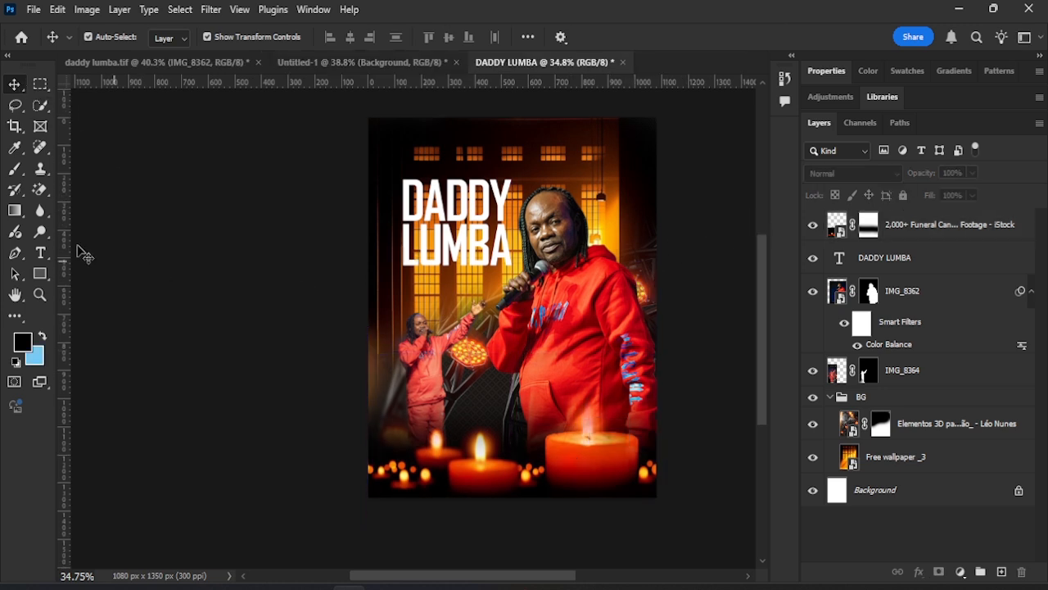
click(40, 274)
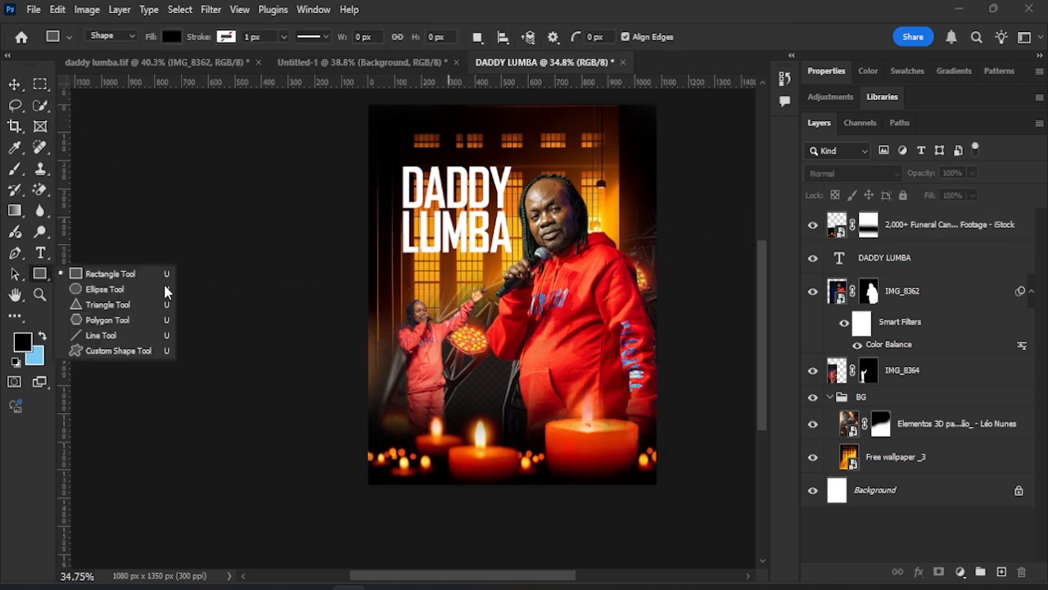
click(168, 36)
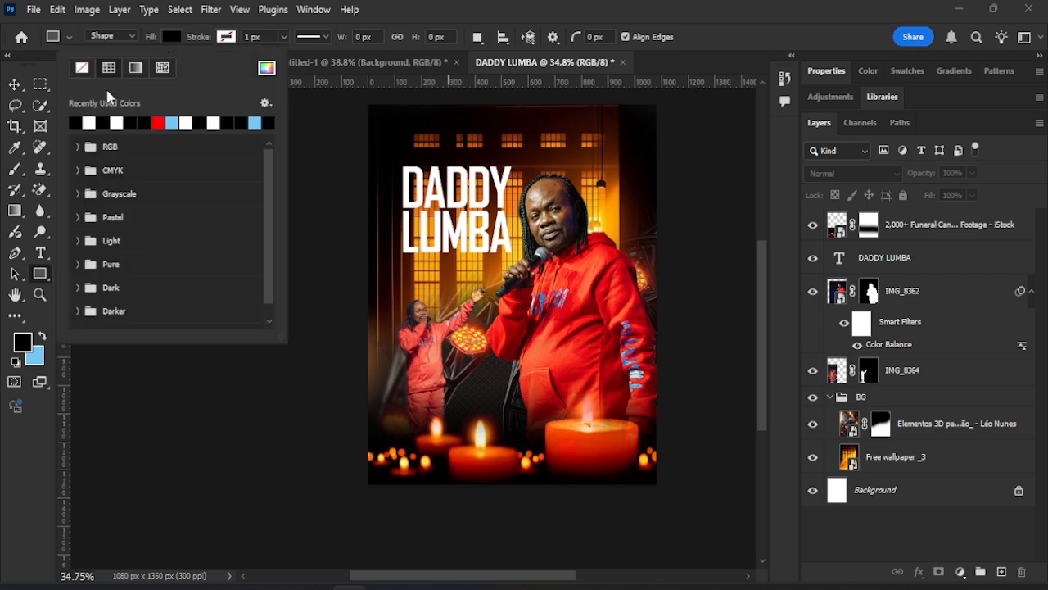
click(160, 123)
key(Return)
scroll(378, 276, up, 4)
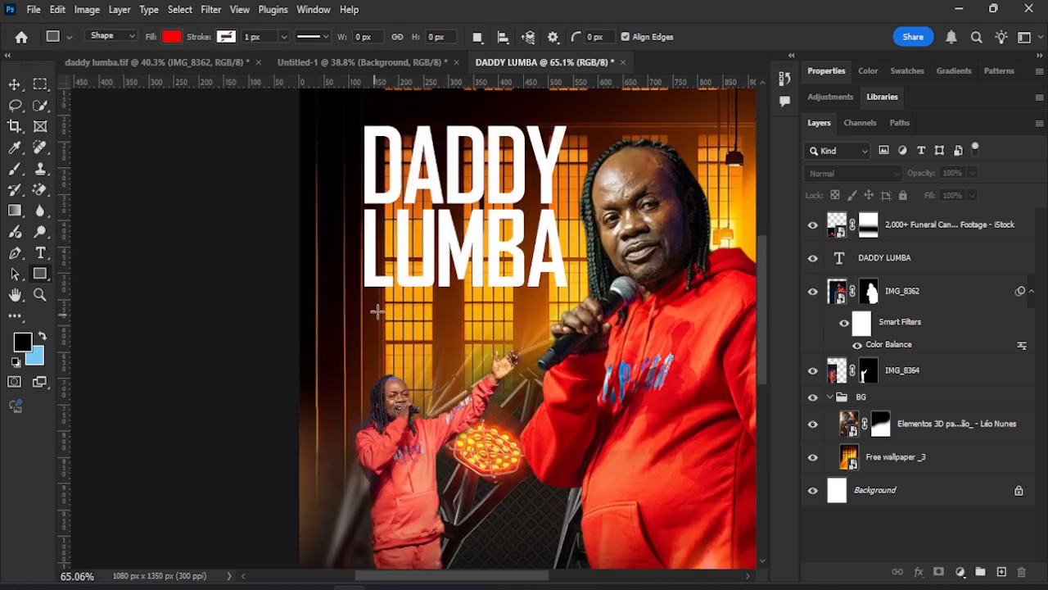
drag(381, 300, 532, 326)
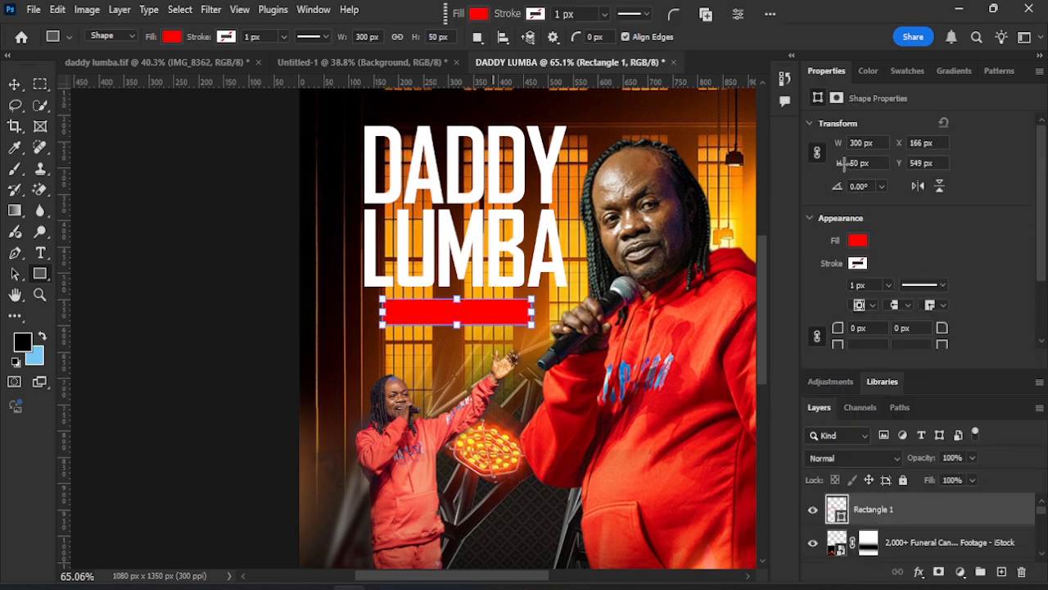
Step: Round the red rectangle's corners with a 7 px radius and deselect the shape
scroll(934, 300, down, 1)
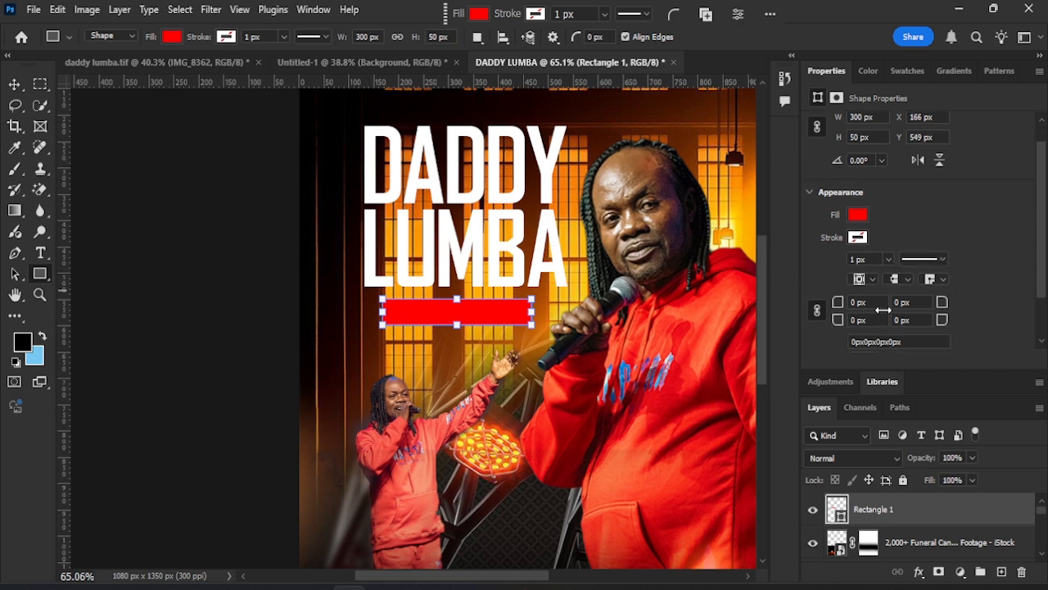
drag(843, 308, 845, 302)
text(7)
click(15, 85)
click(270, 318)
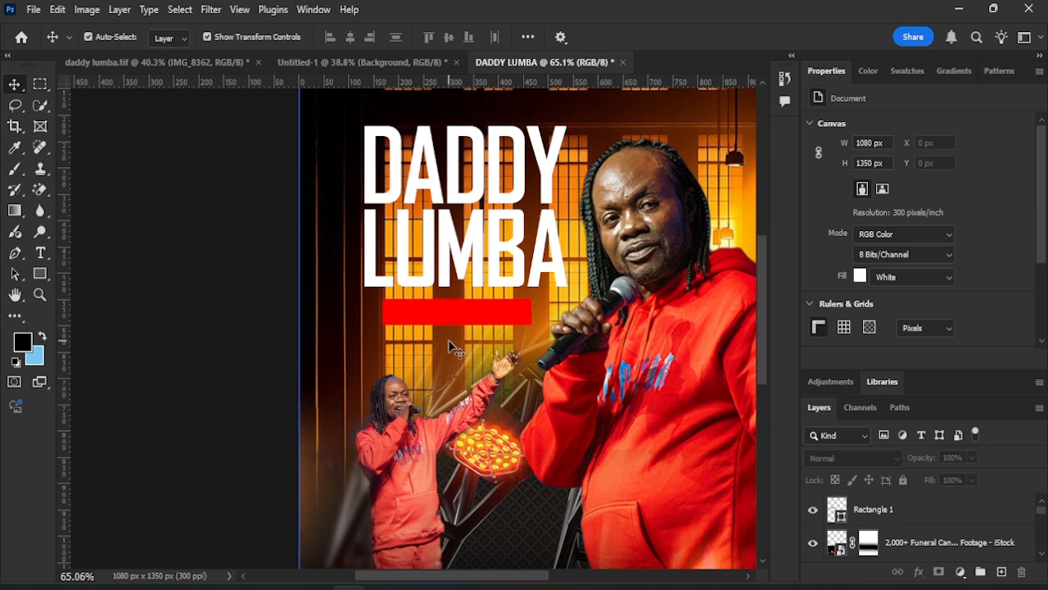
Step: Add a white text line reading "1964-2025" just below the red rectangle's upper edge
click(40, 253)
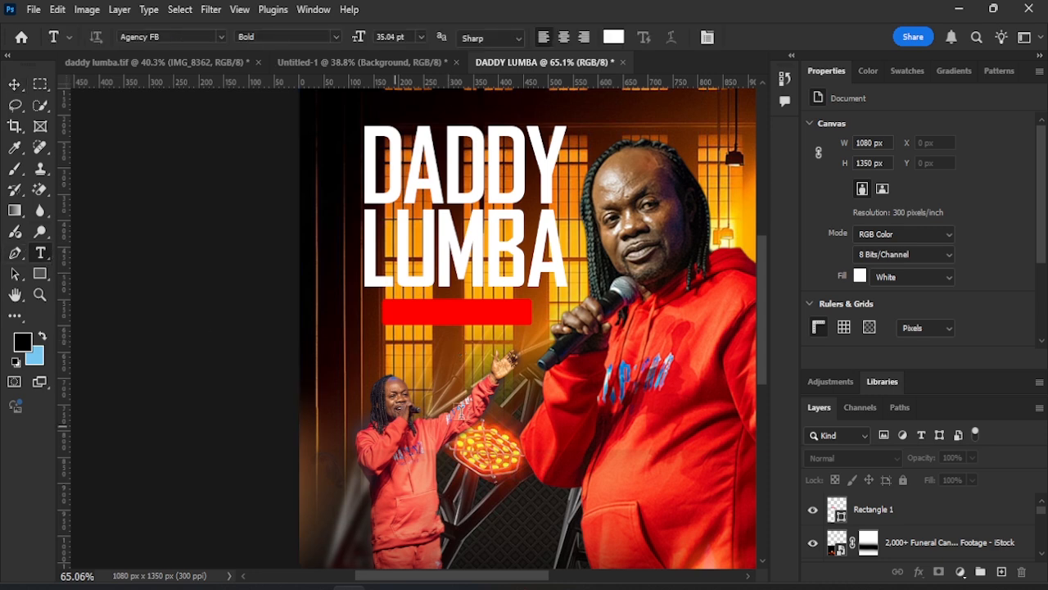
click(396, 366)
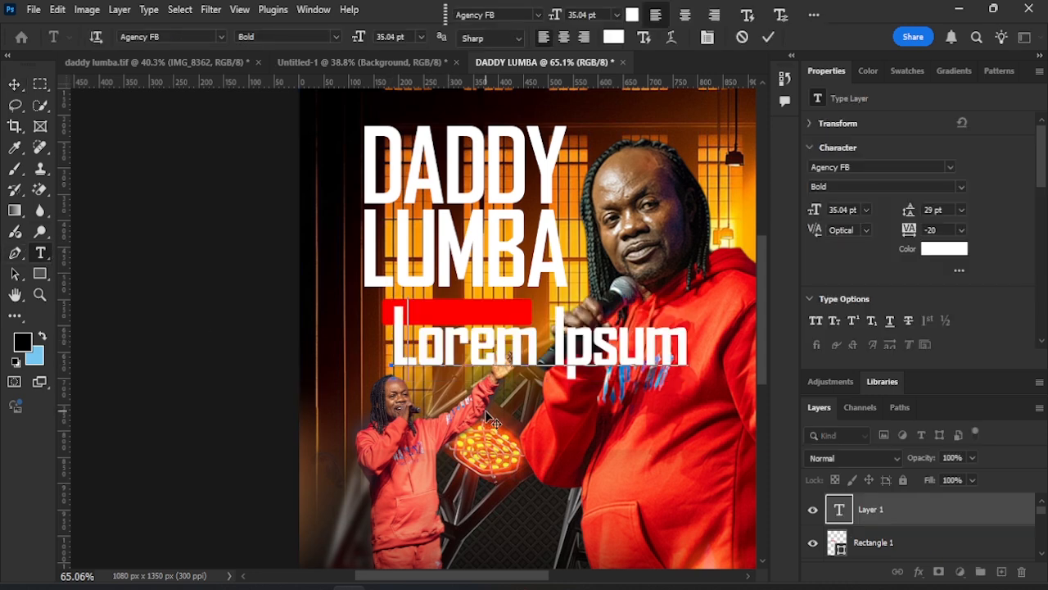
text(196)
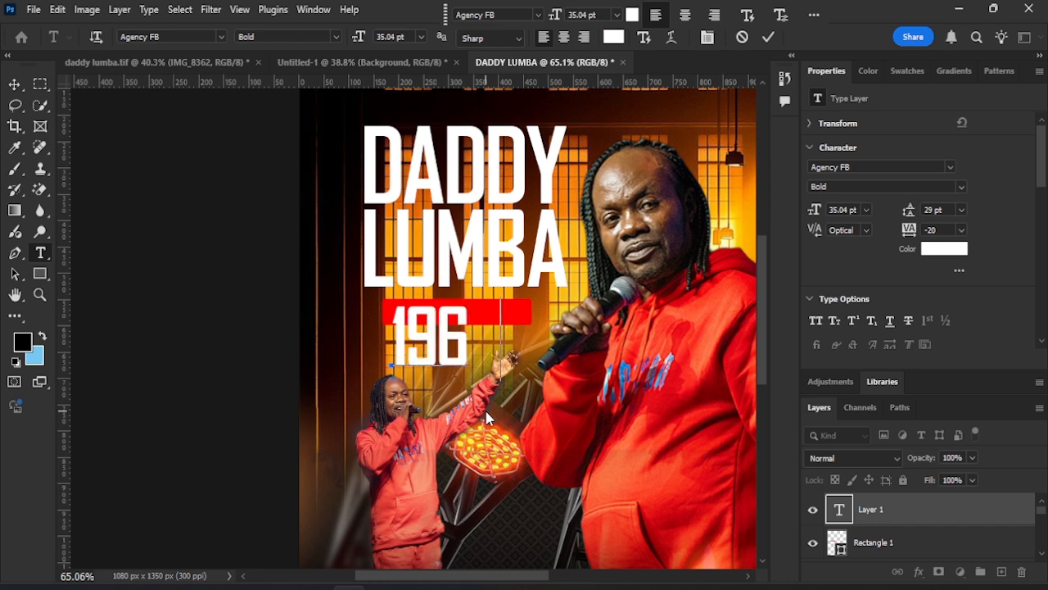
text(4-202)
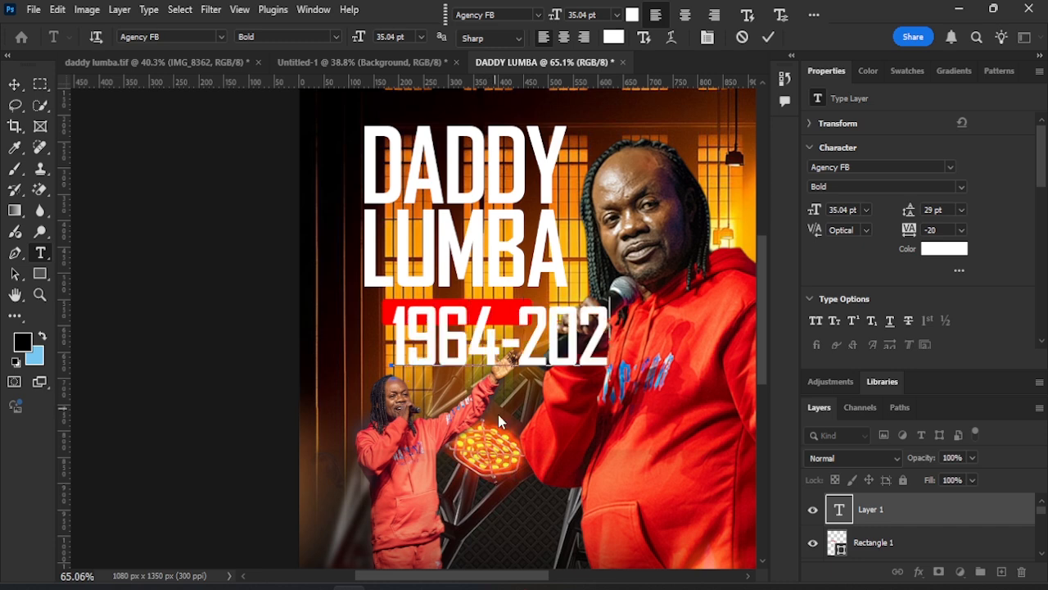
text(5)
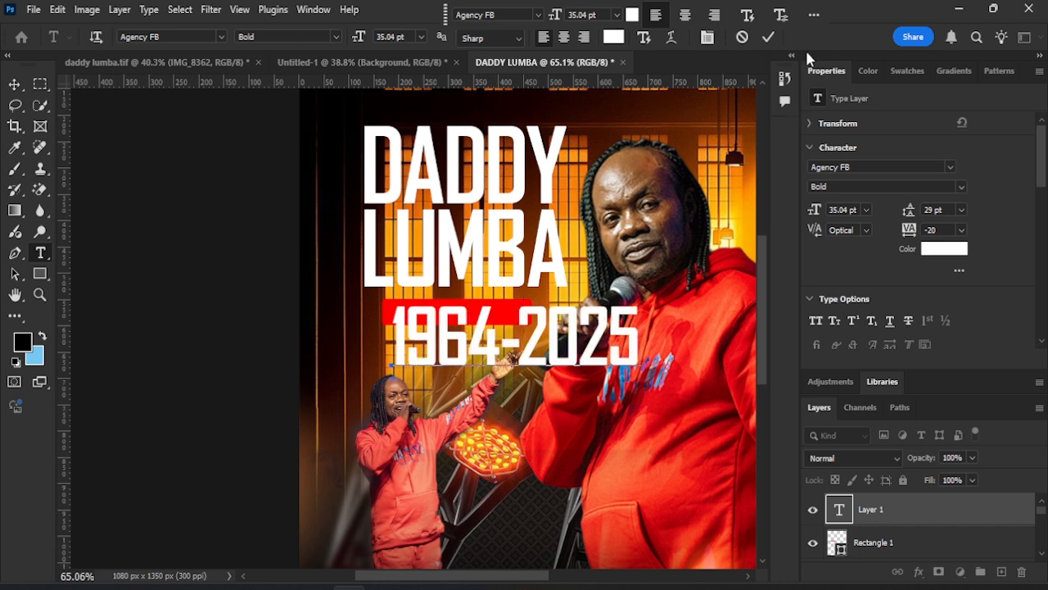
Step: Set the 1964-2025 text's font to Nexa Demo Bold
click(949, 167)
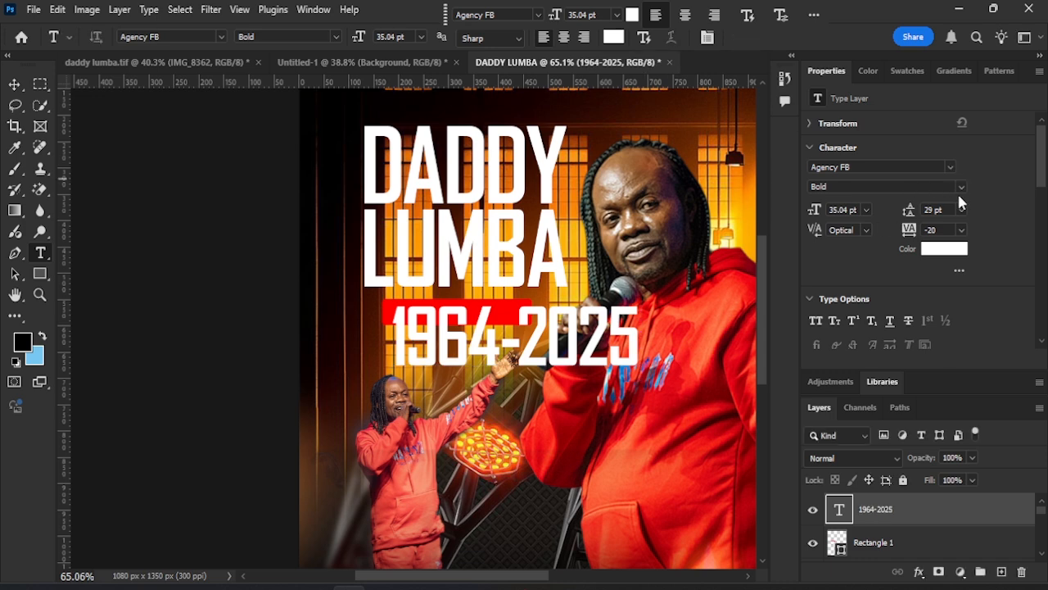
text(nexa)
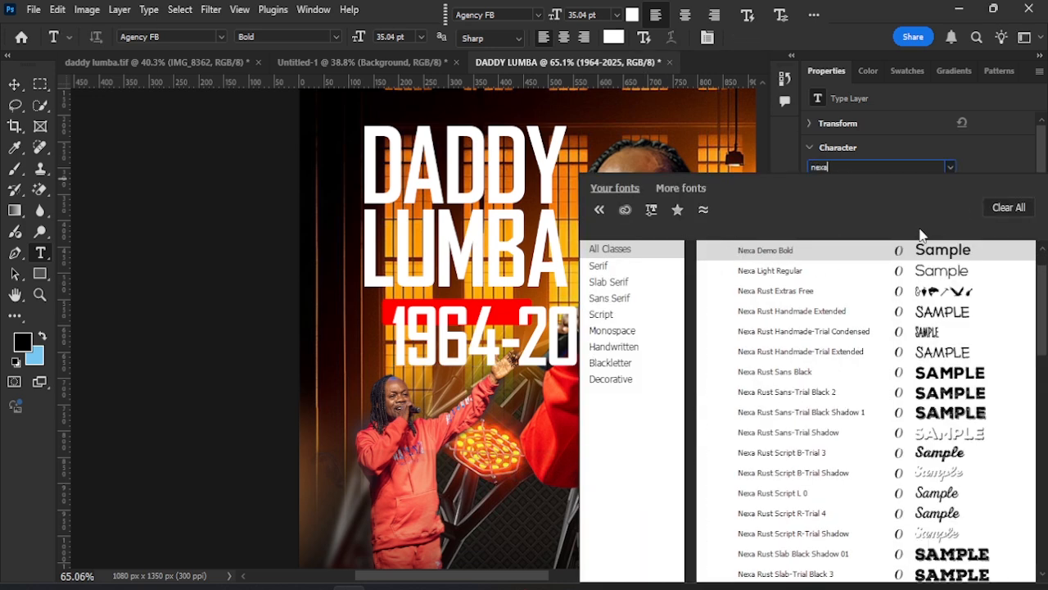
key(Down)
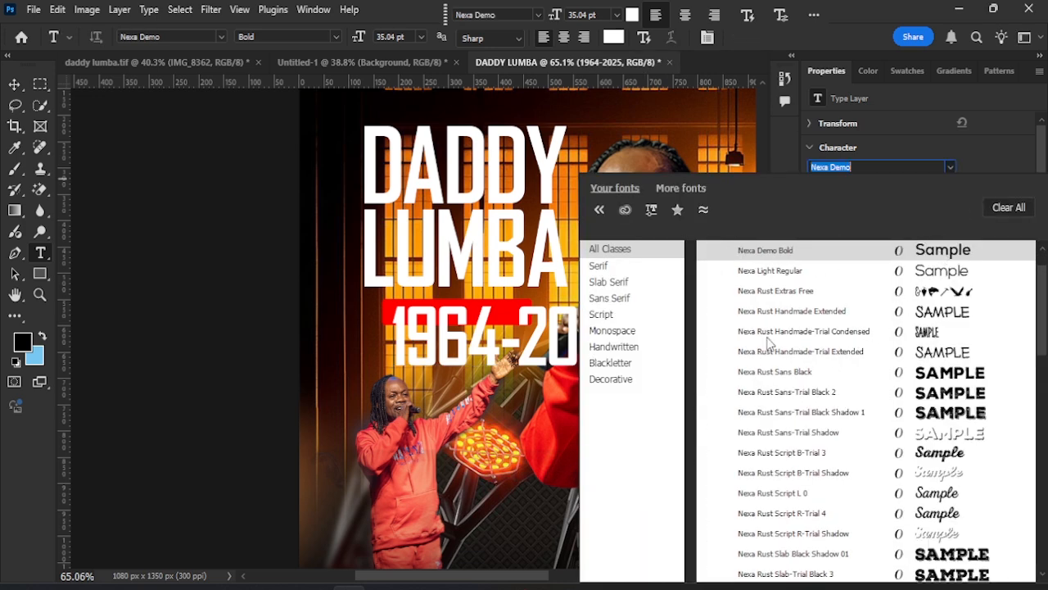
key(Return)
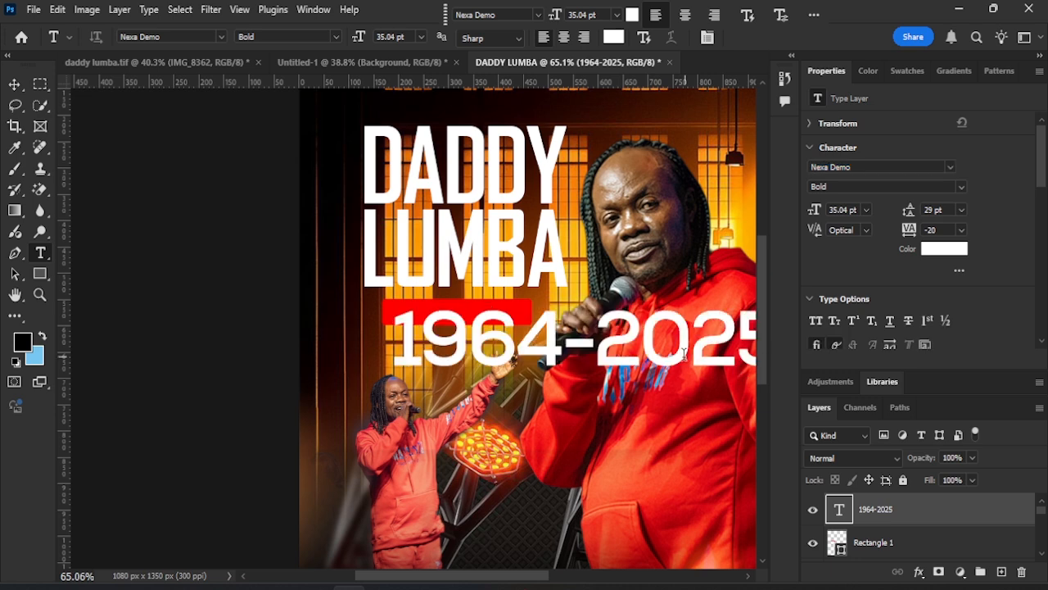
Step: Scale the 1964-2025 text to about 28.90% and centre it on the red rectangle
click(15, 84)
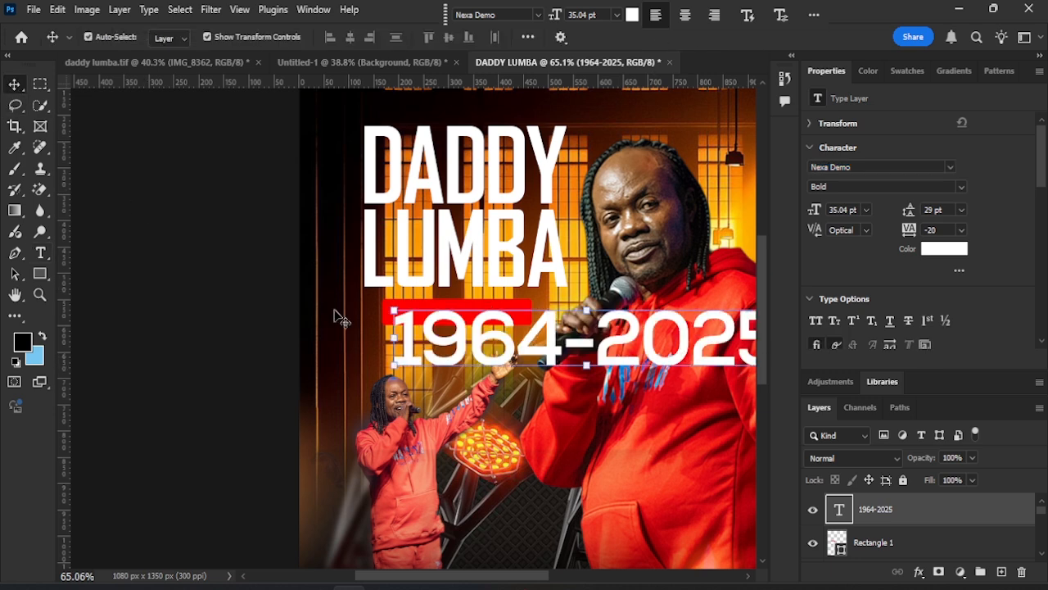
drag(391, 310, 496, 326)
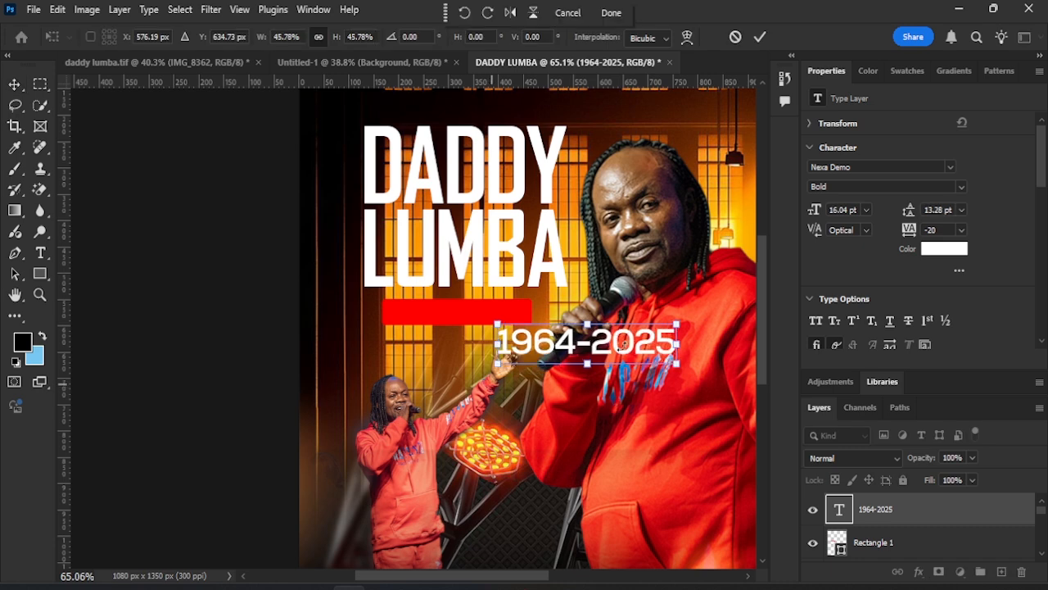
drag(574, 336, 459, 305)
drag(587, 321, 472, 303)
scroll(473, 304, up, 7)
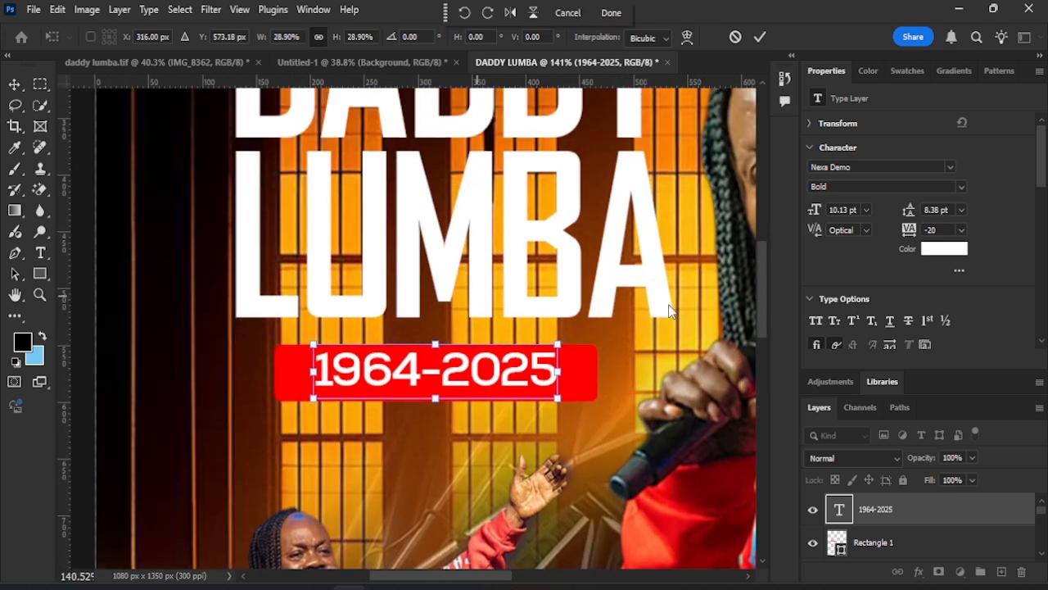
click(760, 36)
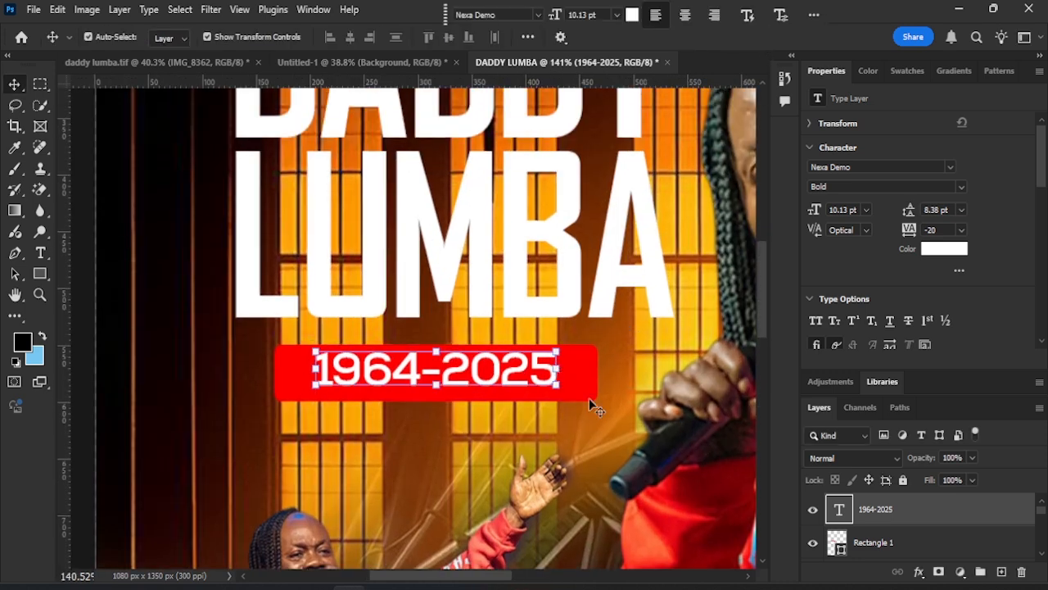
click(556, 386)
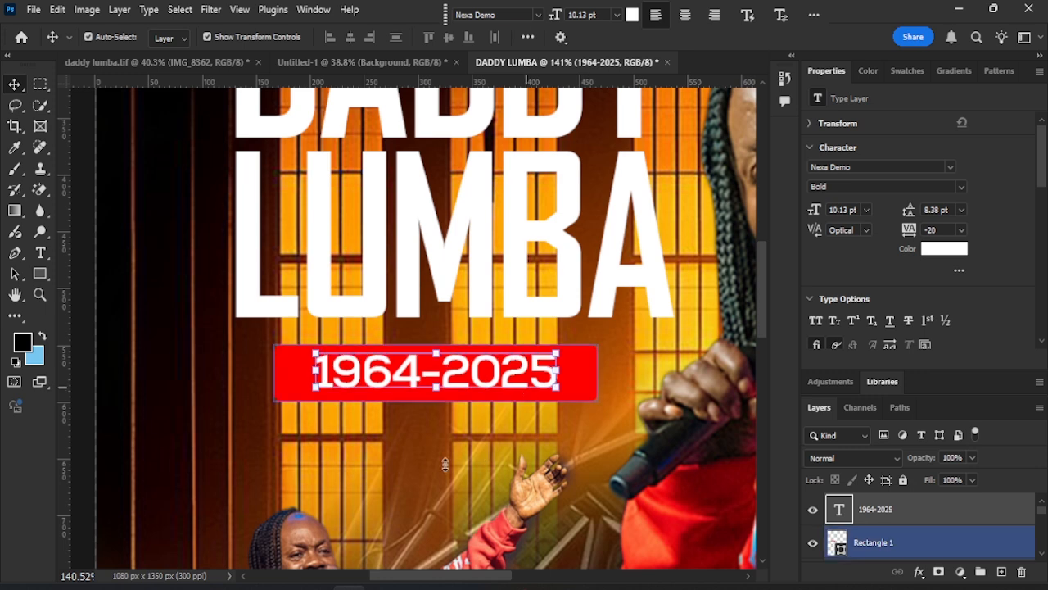
Step: Narrow the red rectangle evenly about its centre to 260 px wide, keeping its 50 px height
click(587, 370)
click(587, 369)
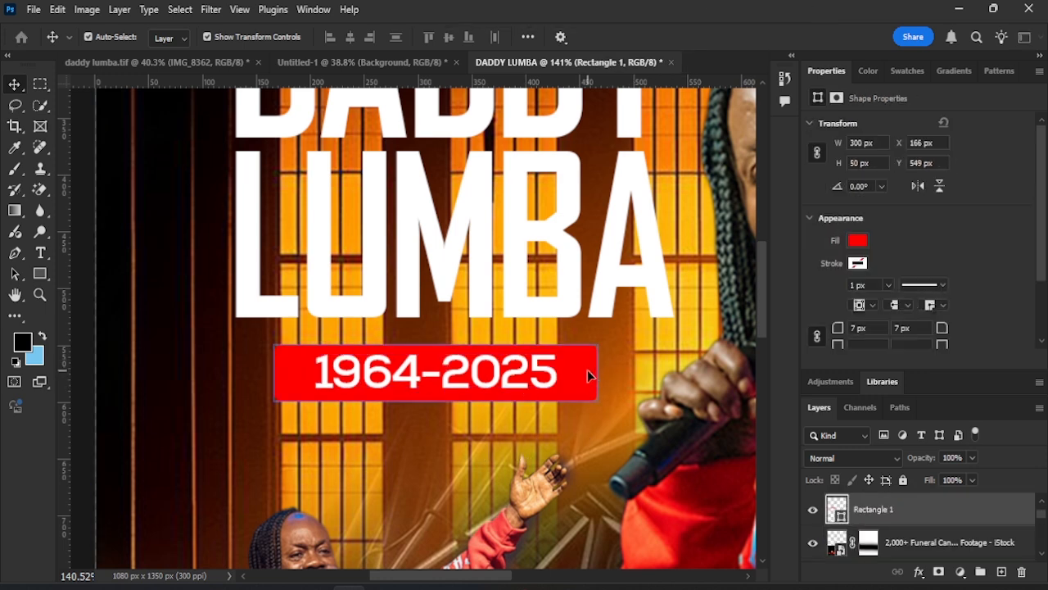
drag(596, 372, 579, 366)
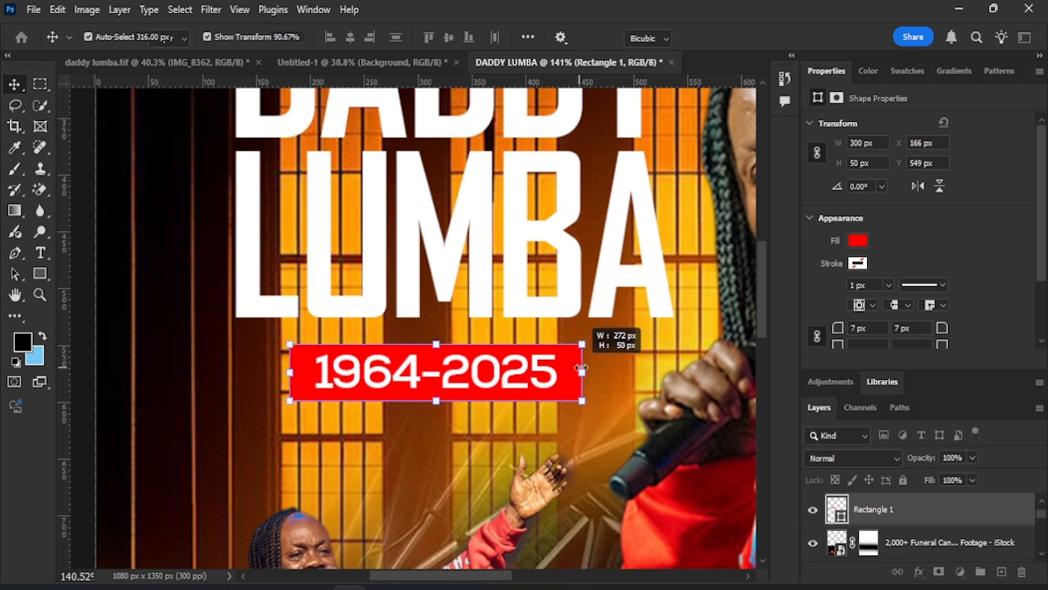
drag(581, 369, 584, 370)
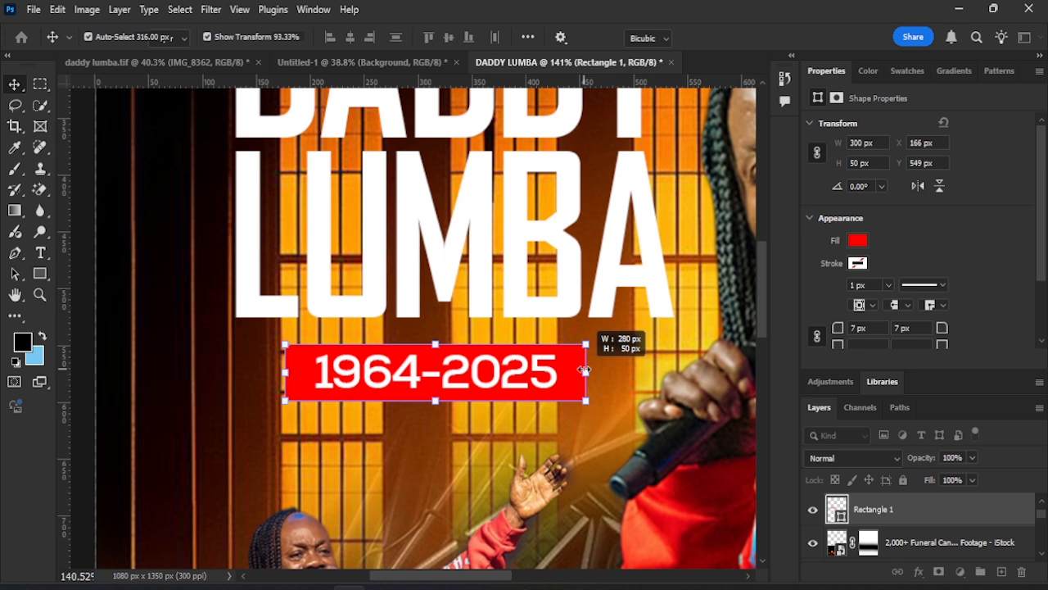
drag(585, 370, 576, 370)
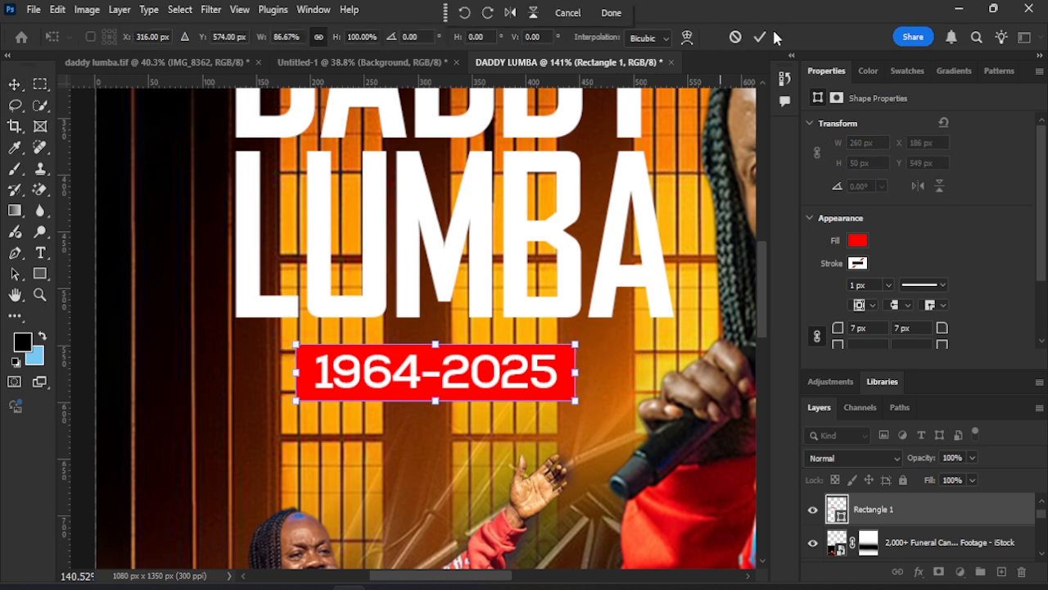
key(Return)
scroll(511, 294, down, 1)
scroll(263, 397, down, 1)
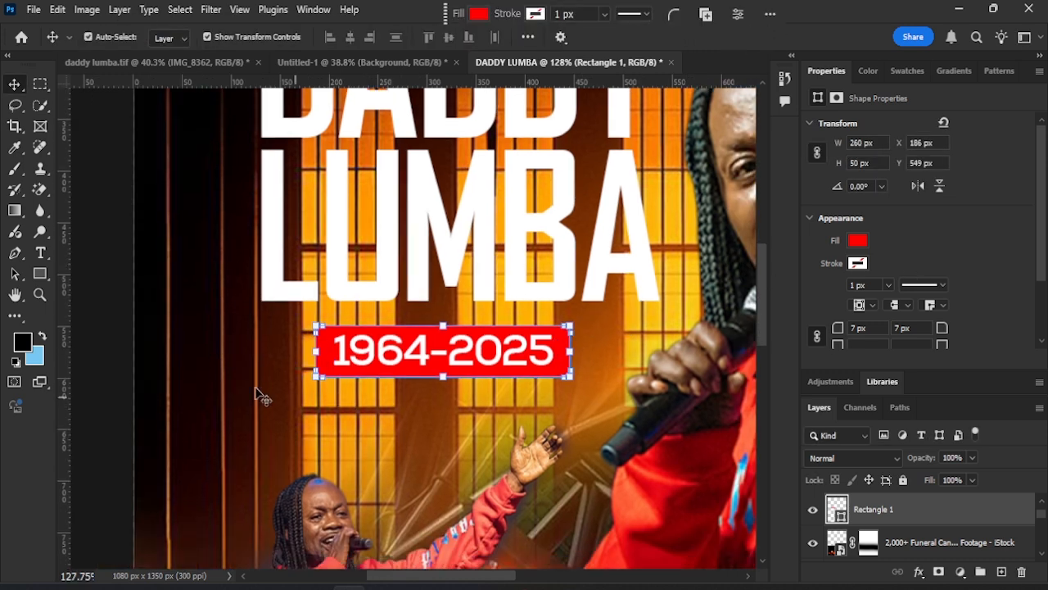
click(262, 397)
scroll(320, 396, down, 3)
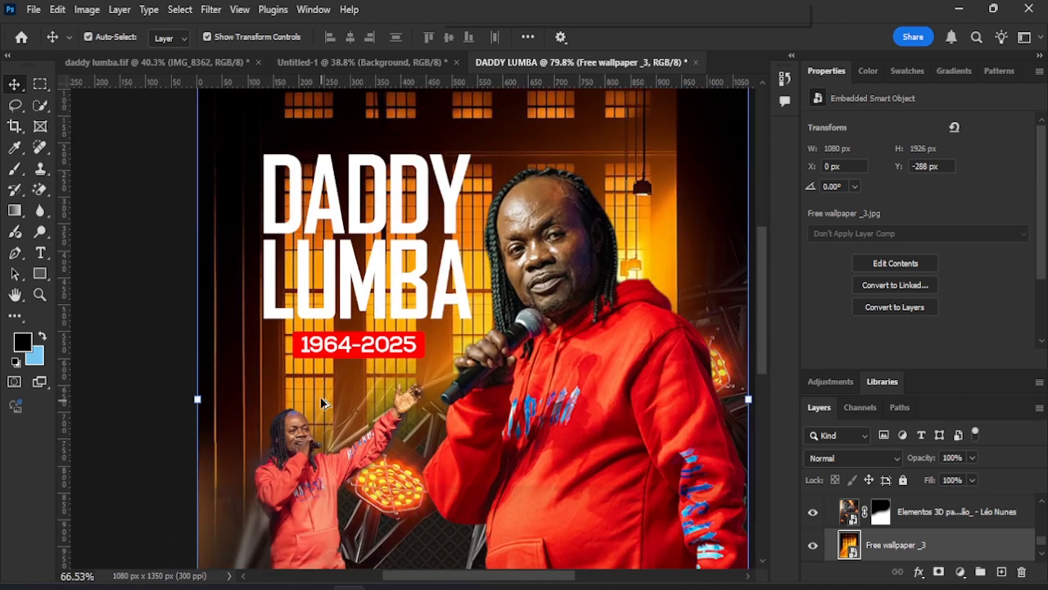
Step: Add a text line reading "exit of an icon" above the title near the canvas's upper edge, formatted in all caps
scroll(188, 304, up, 3)
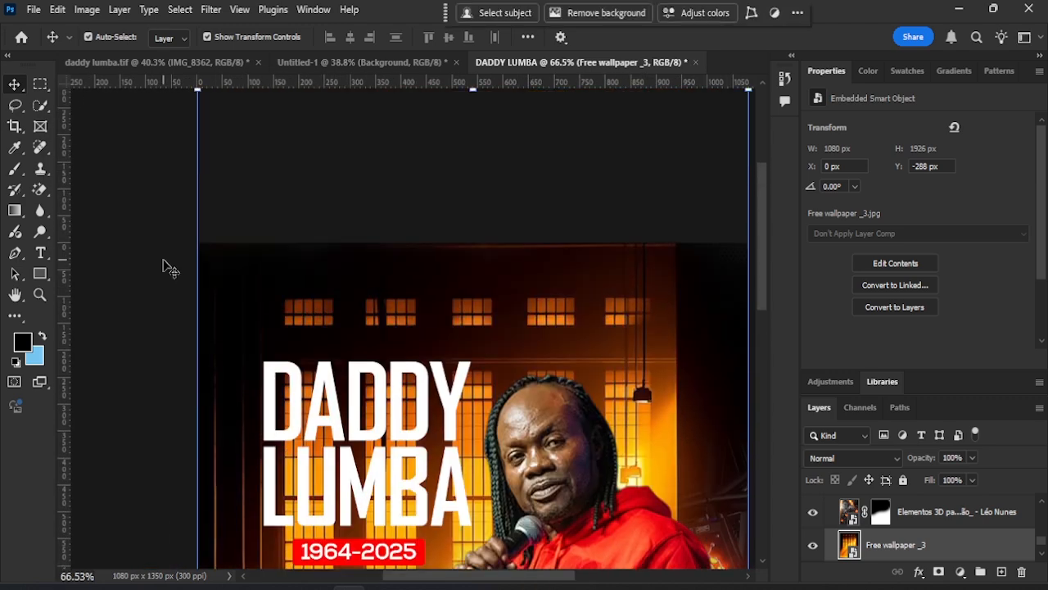
click(41, 252)
click(382, 307)
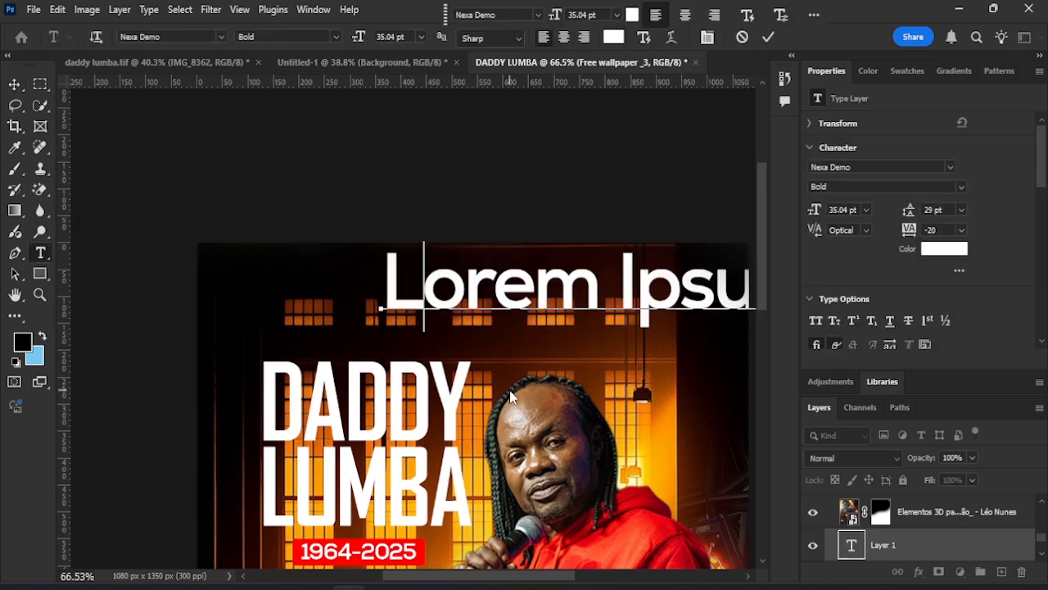
text(exit of an ic)
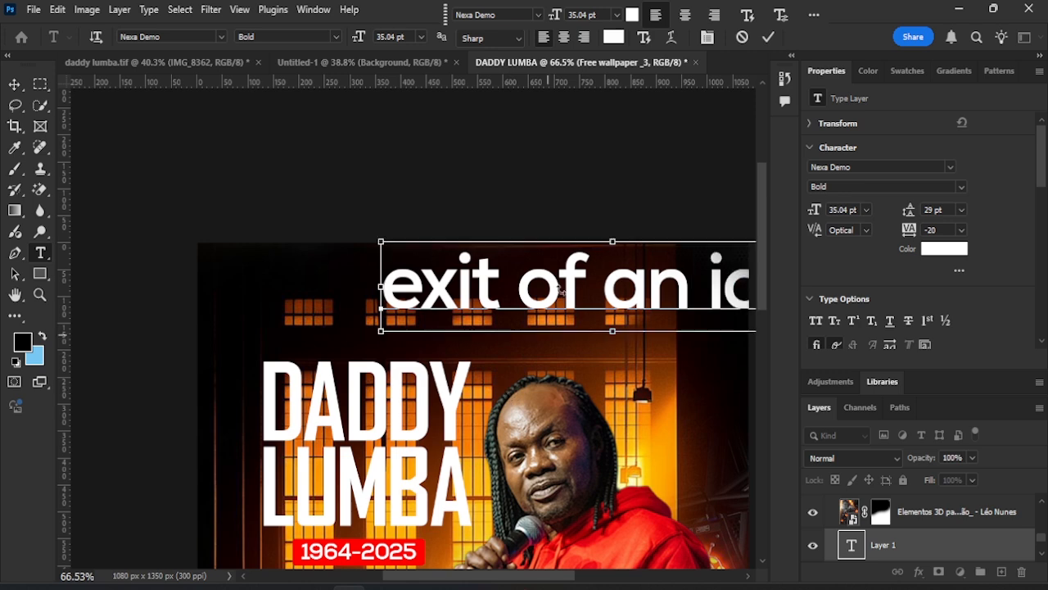
click(768, 39)
scroll(931, 188, down, 1)
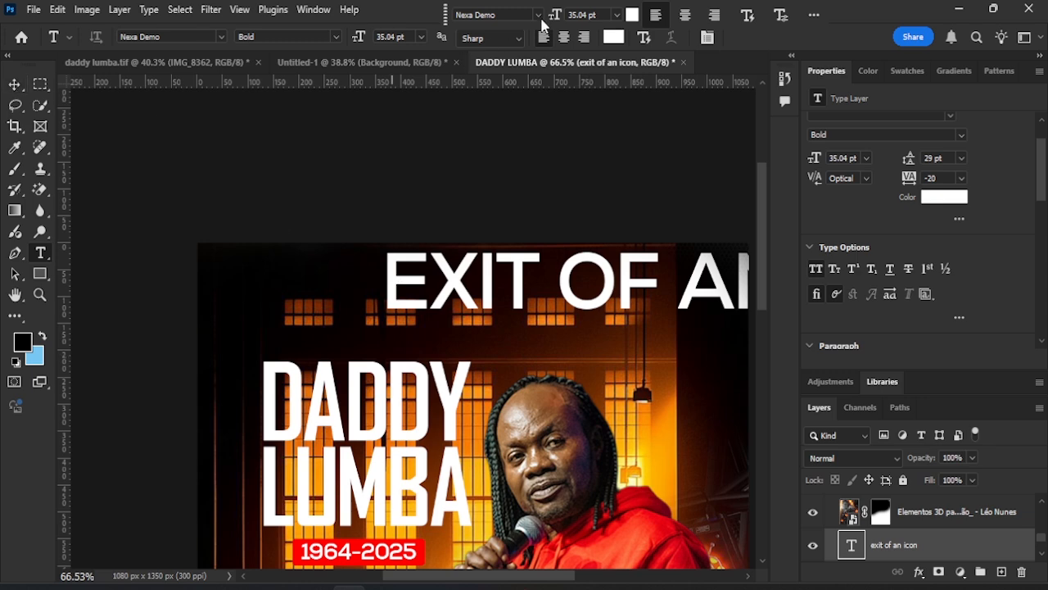
Step: Set the "exit of an icon" text's font to Montserrat Regular
click(538, 15)
text(monts)
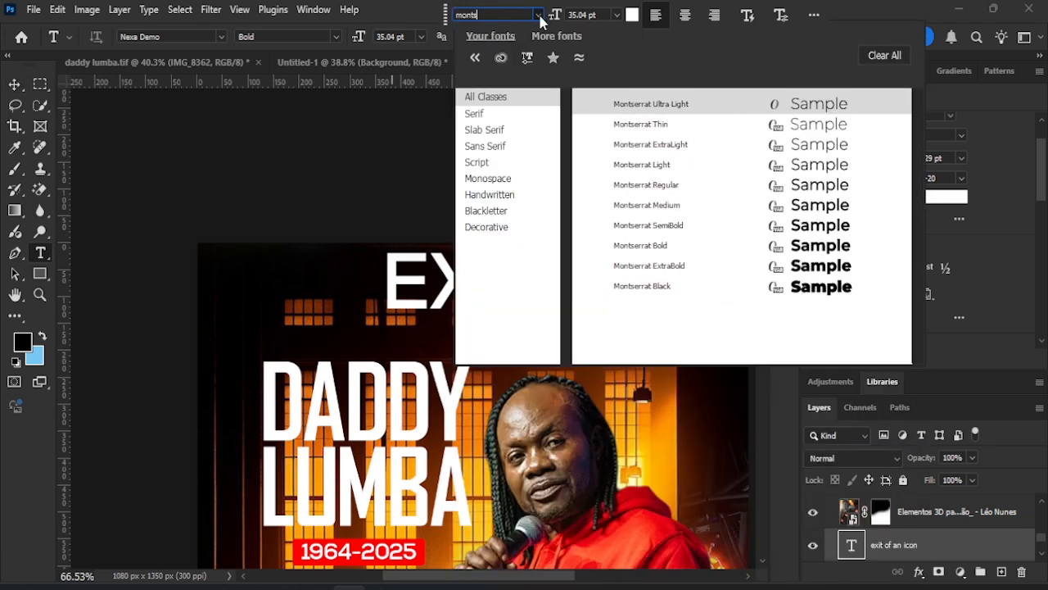
key(Return)
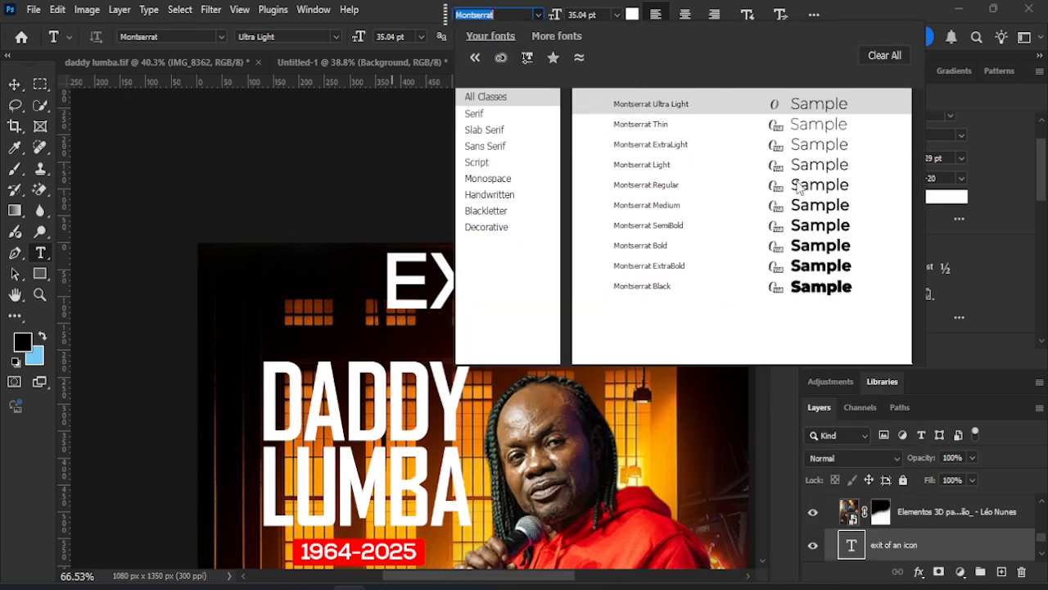
click(803, 187)
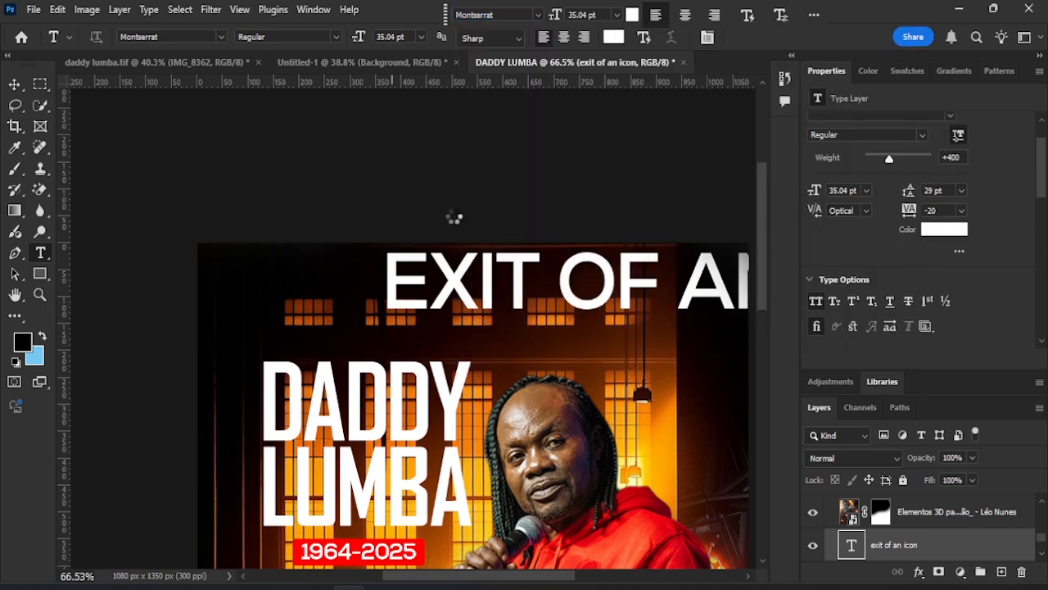
click(18, 84)
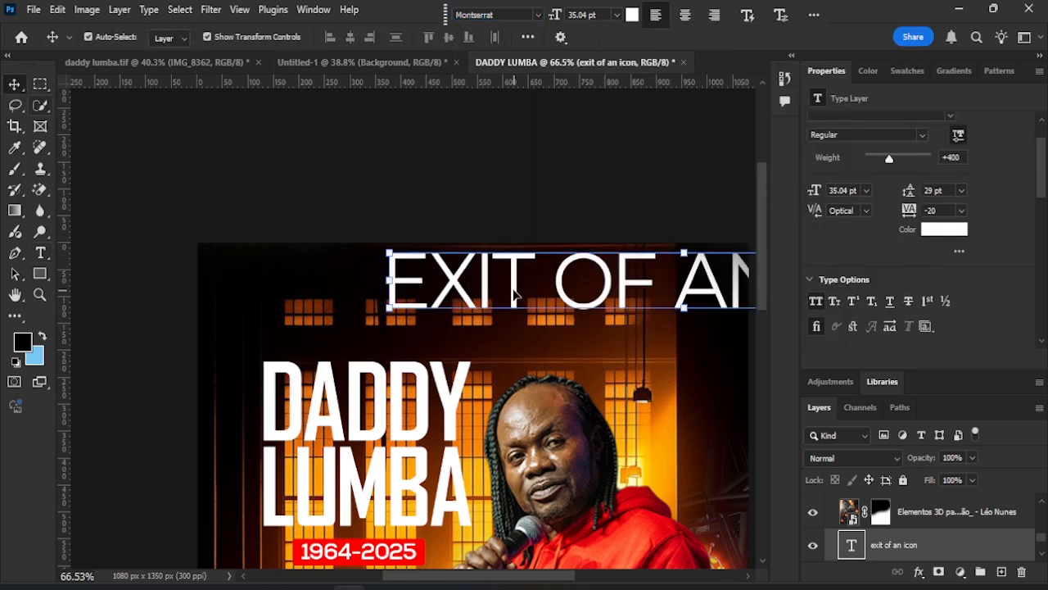
drag(524, 283, 402, 298)
drag(267, 324, 417, 336)
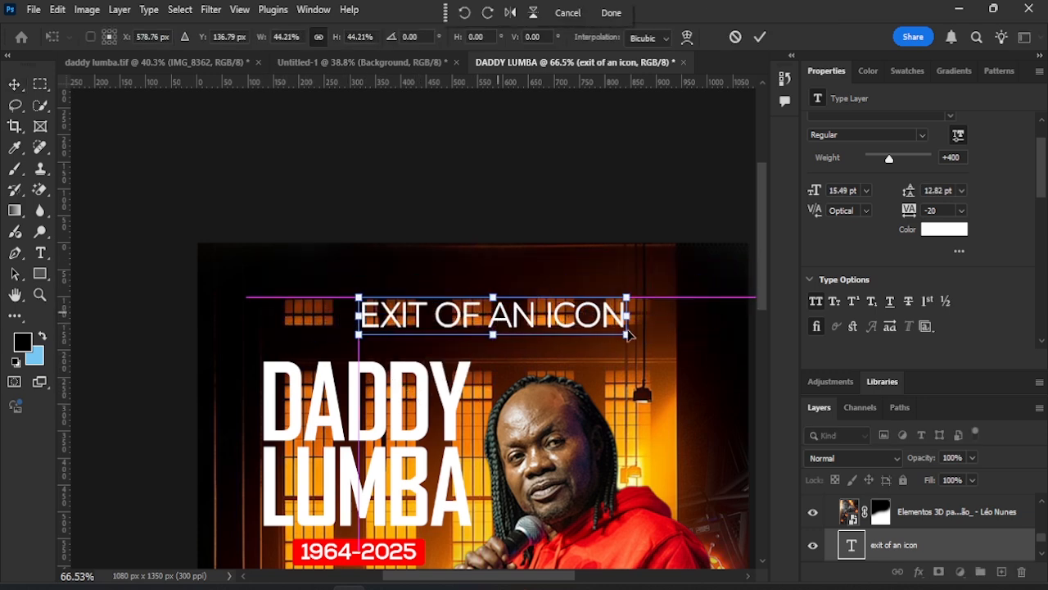
alt+click(632, 297)
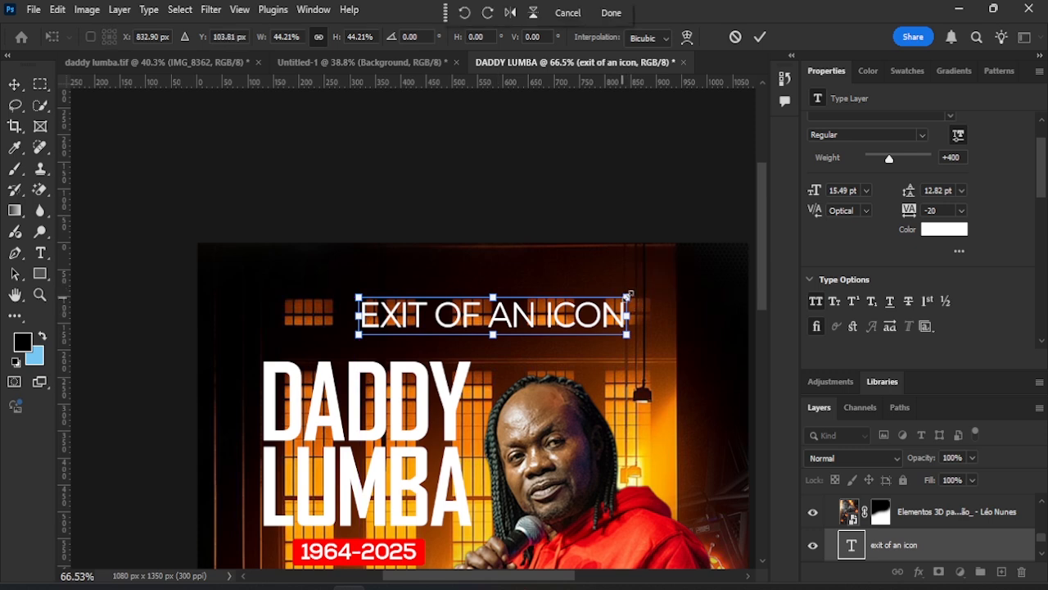
mouse_move(629, 295)
mouse_down()
mouse_move(611, 260)
mouse_move(616, 299)
mouse_up()
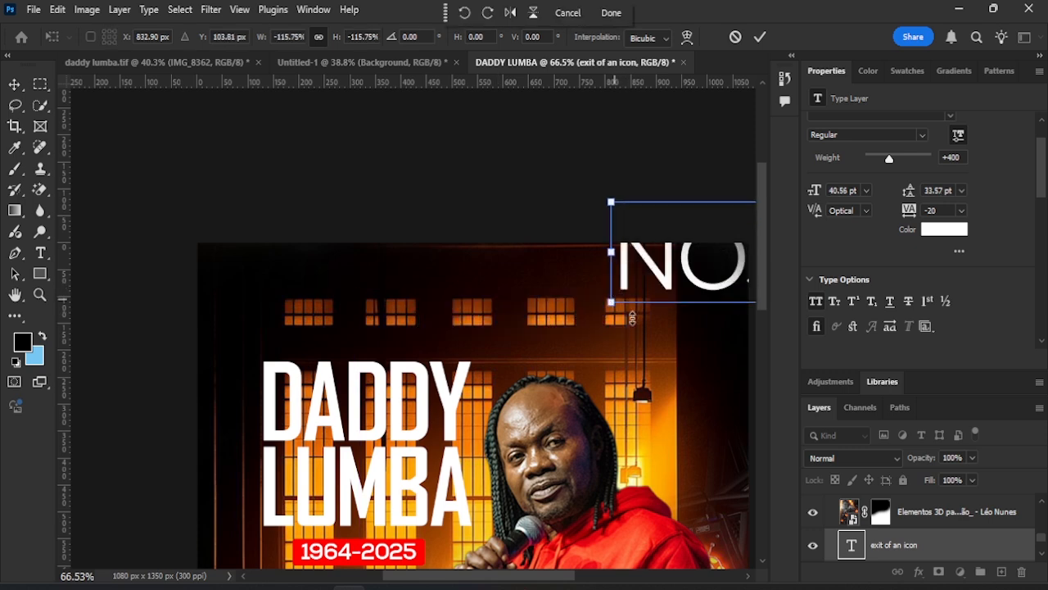
click(738, 39)
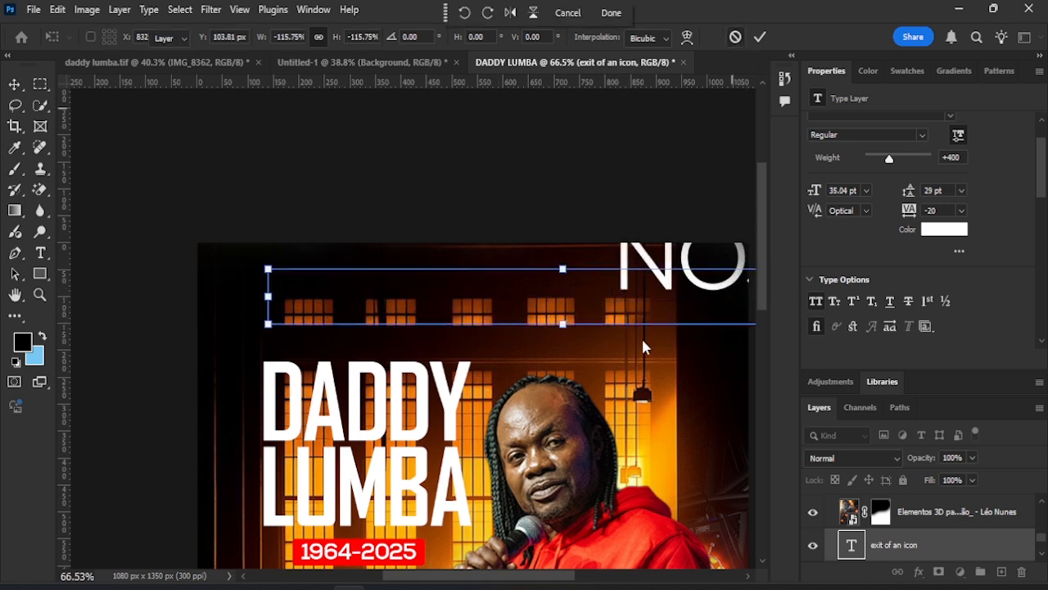
Step: Scale the "exit of an icon" text to about 28.32% and place it above the DADDY LUMBA title
scroll(405, 309, down, 2)
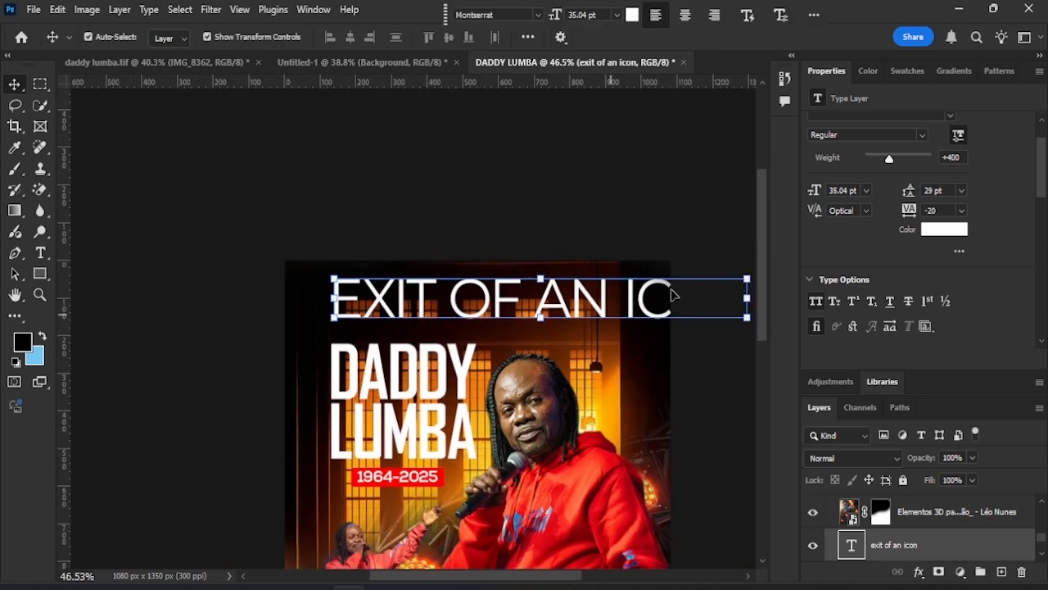
key(ctrl+t)
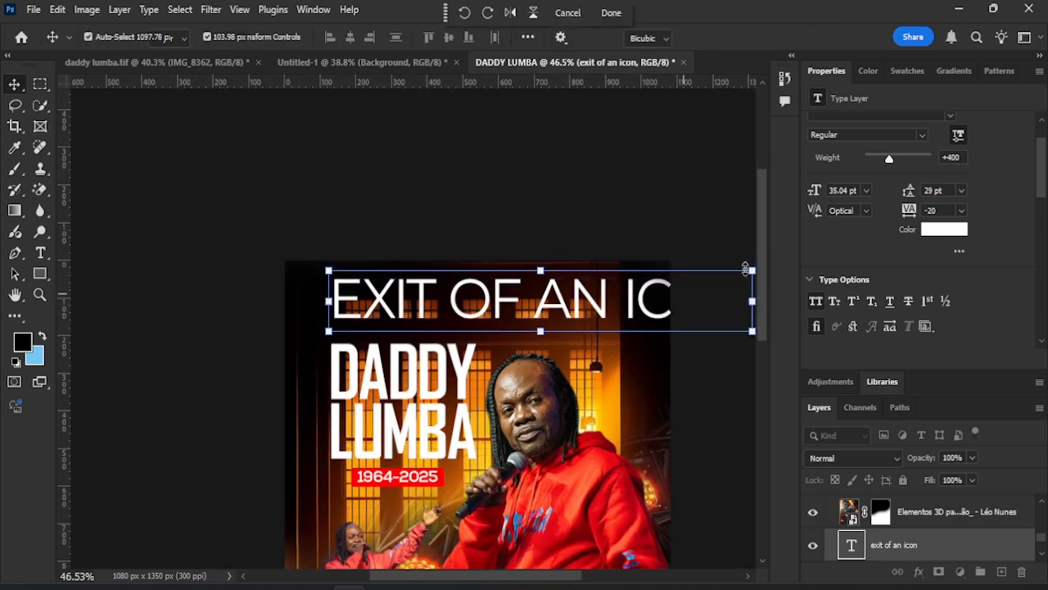
drag(748, 266, 704, 265)
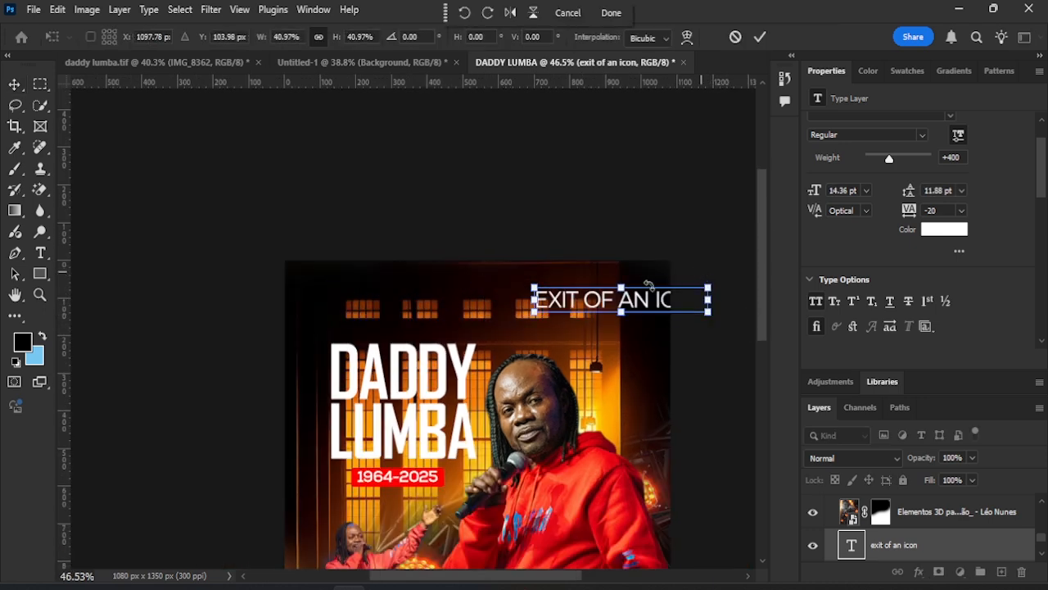
drag(650, 286, 506, 308)
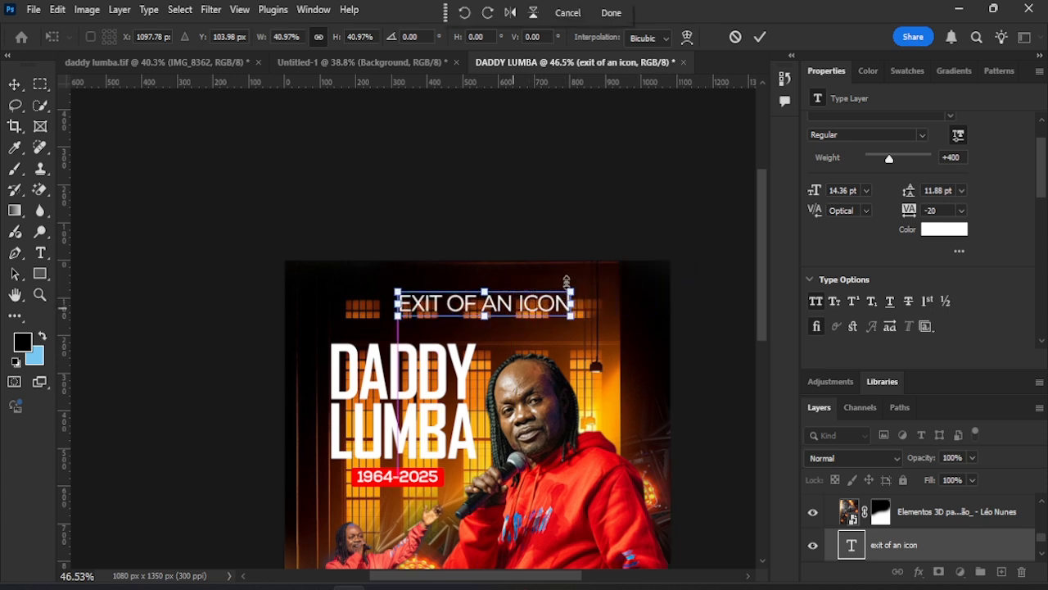
drag(576, 284, 558, 288)
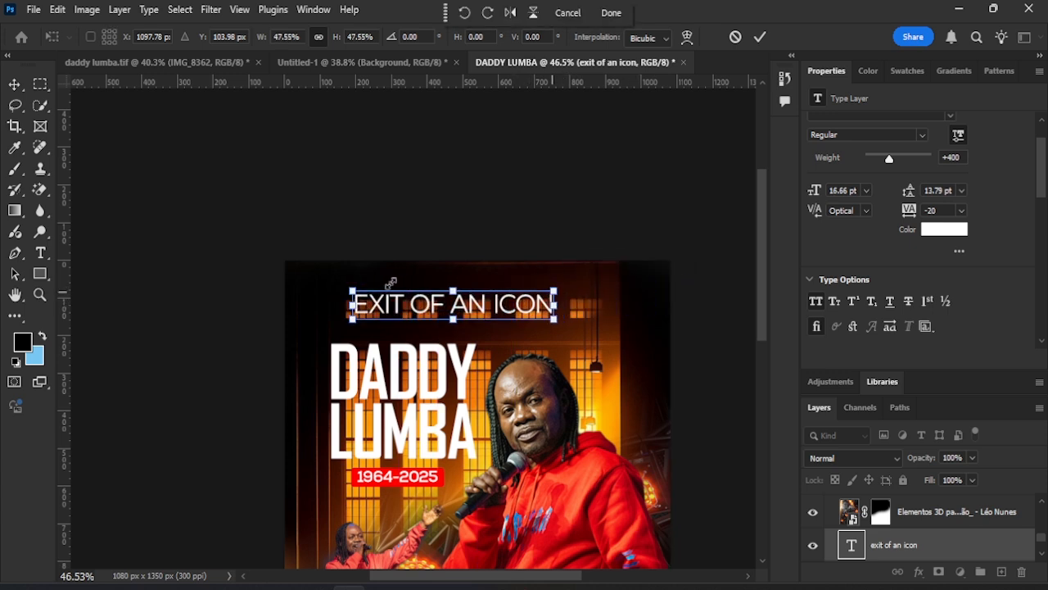
drag(359, 280, 431, 332)
click(760, 37)
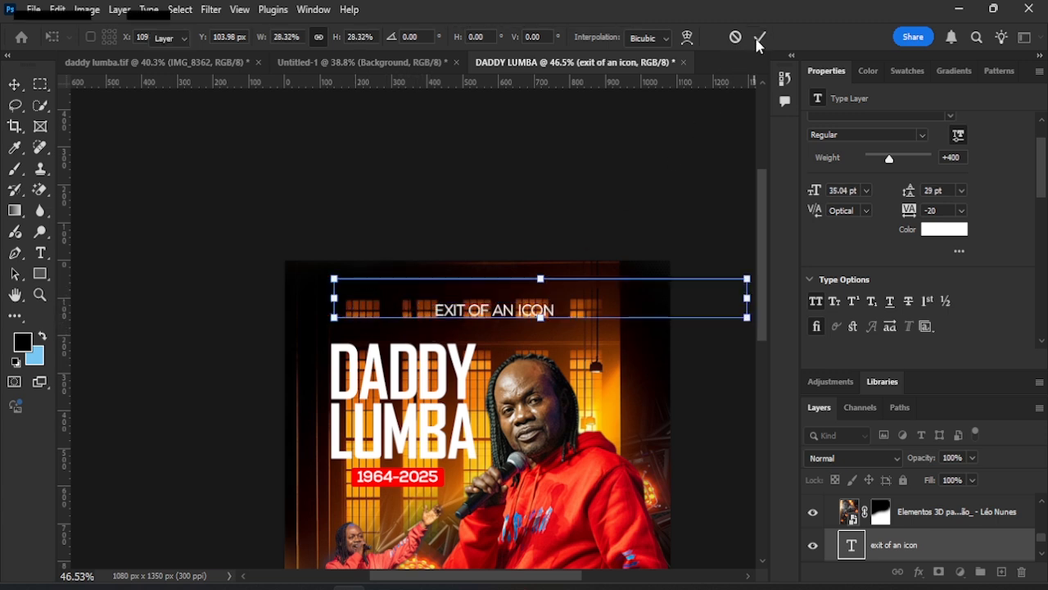
Step: Set the "exit of an icon" text's tracking to 260 and scale the line down to 7.56 pt
drag(901, 210, 924, 210)
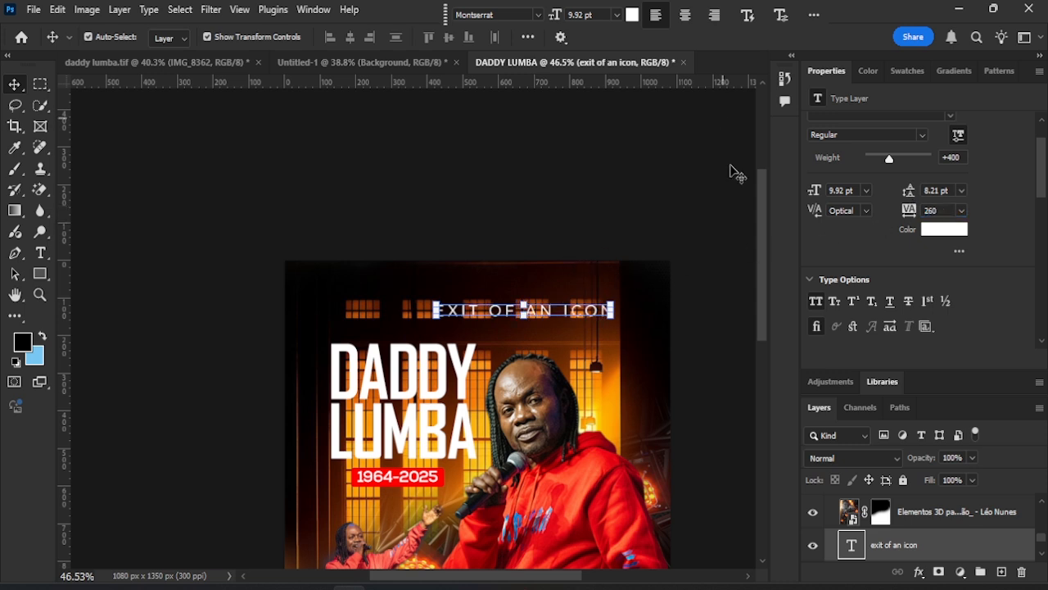
drag(618, 297, 575, 317)
click(921, 554)
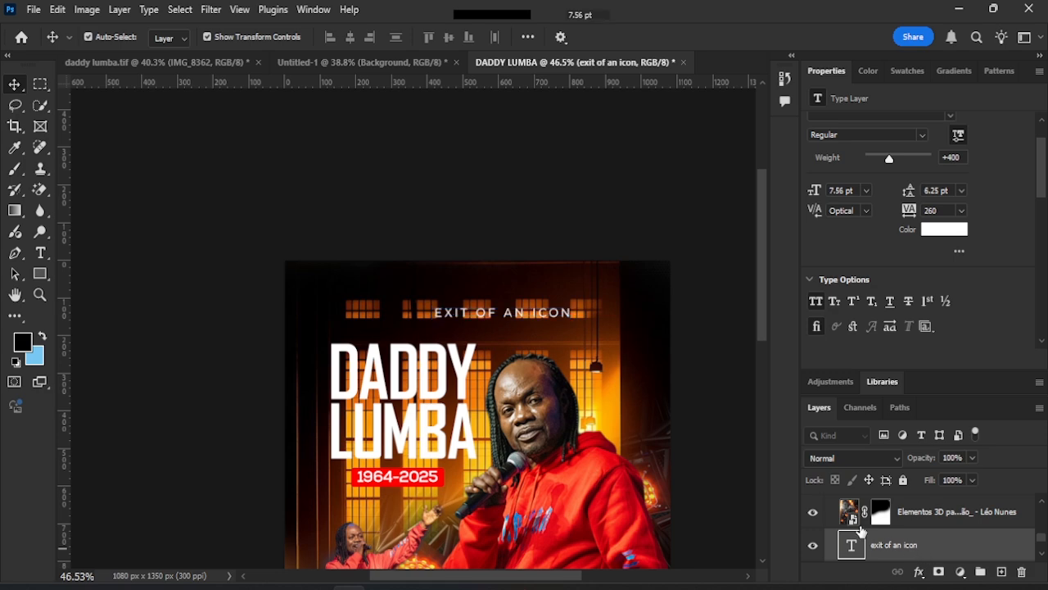
Step: Centre the "exit of an icon" text horizontally on the canvas and clear the selection
scroll(555, 319, down, 2)
key(ctrl+a)
scroll(555, 322, down, 1)
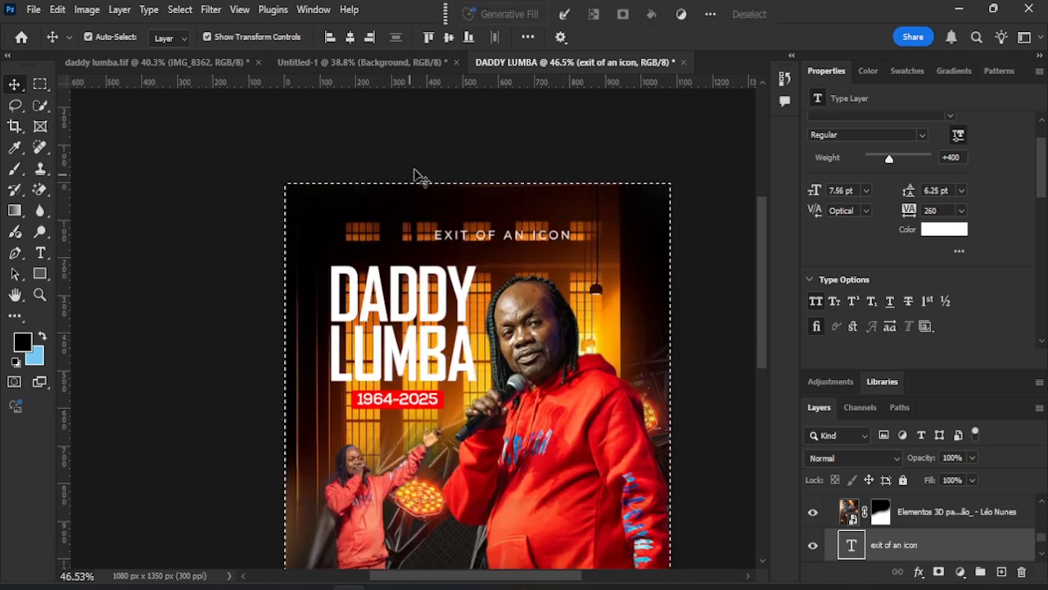
click(349, 38)
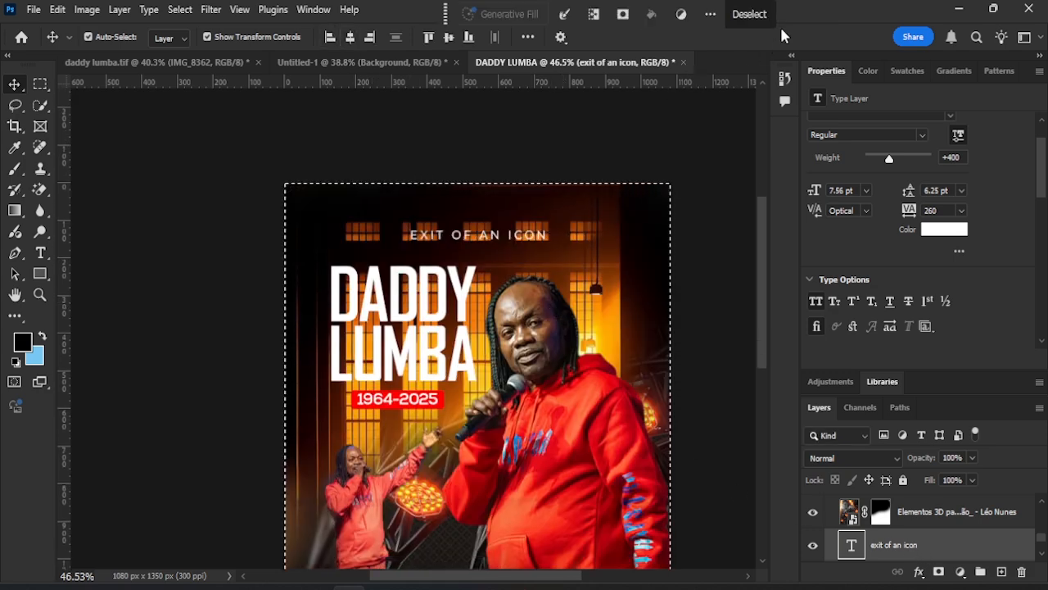
key(ctrl+d)
click(713, 222)
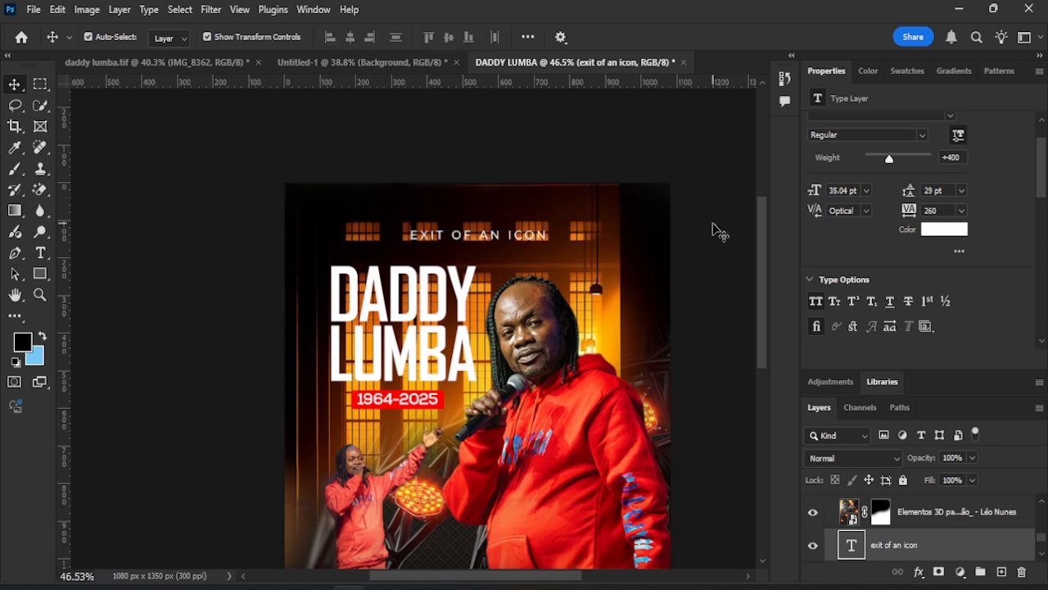
Step: Collapse the BG group and add a new empty layer directly above it
key(ctrl+minus)
scroll(710, 250, down, 6)
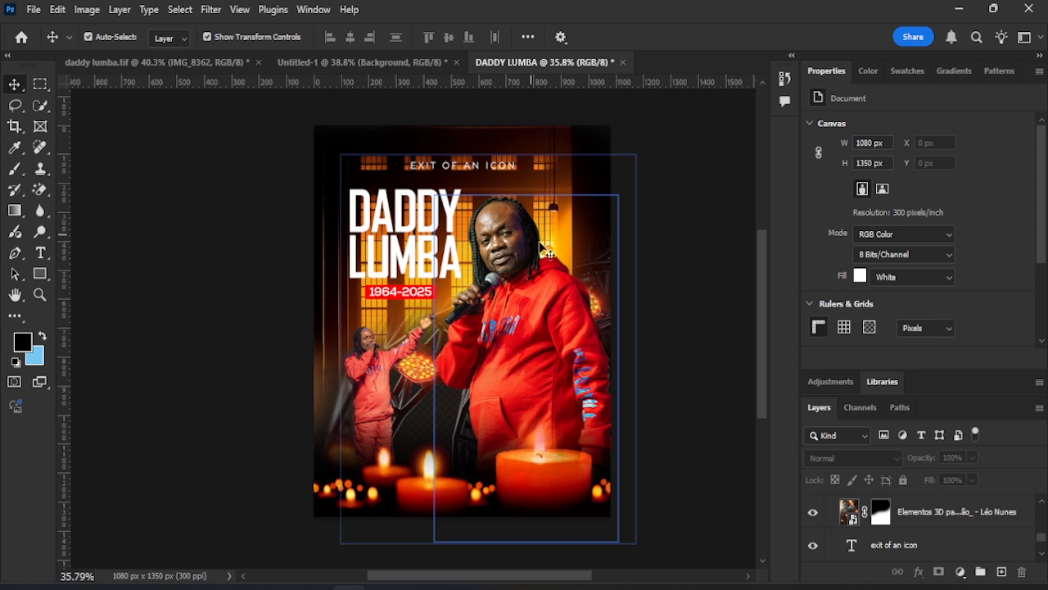
double_click(836, 76)
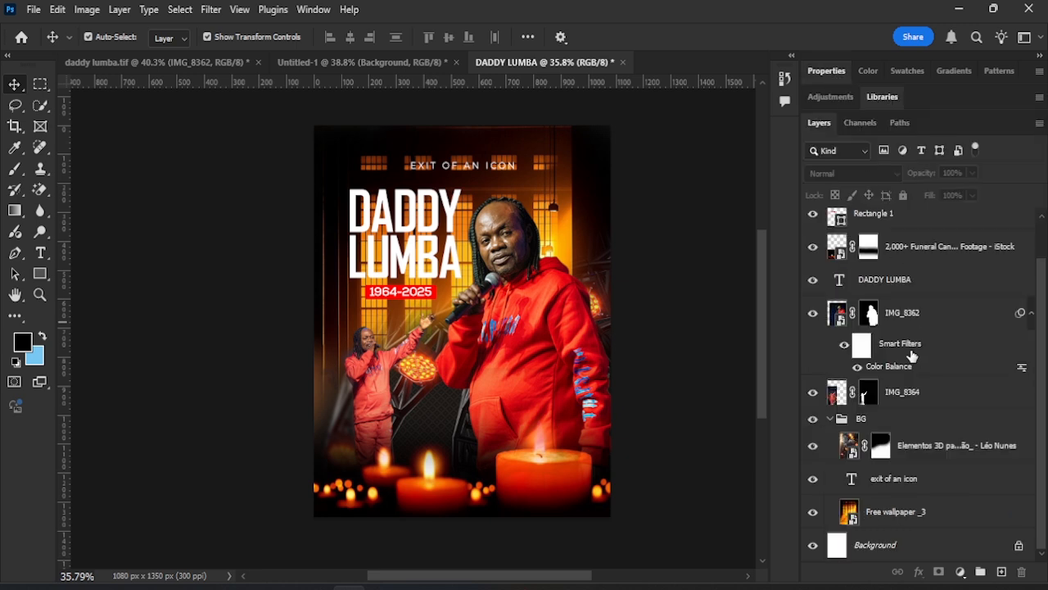
click(942, 511)
click(894, 482)
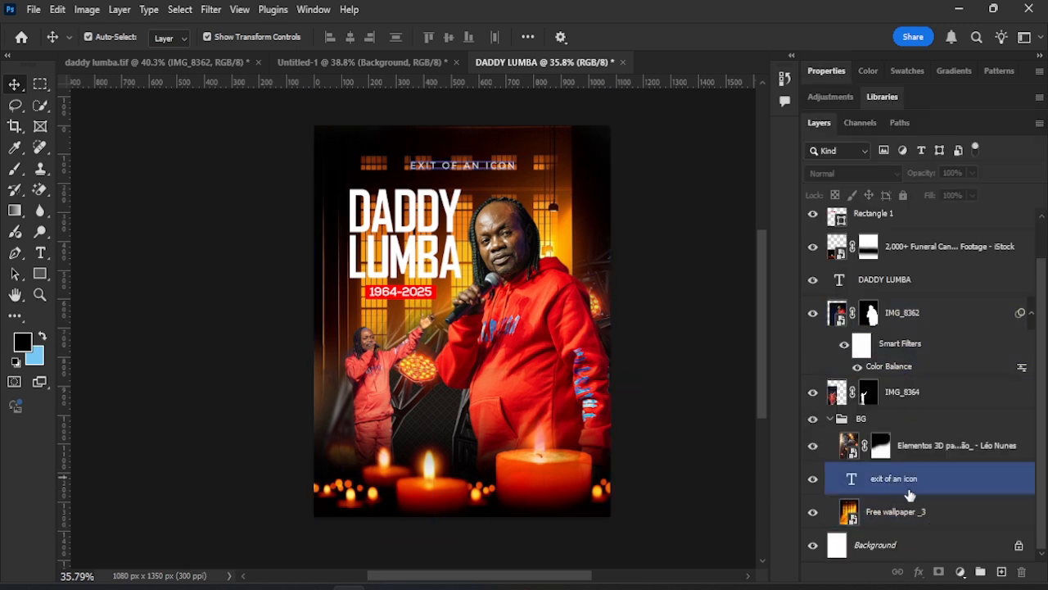
click(831, 419)
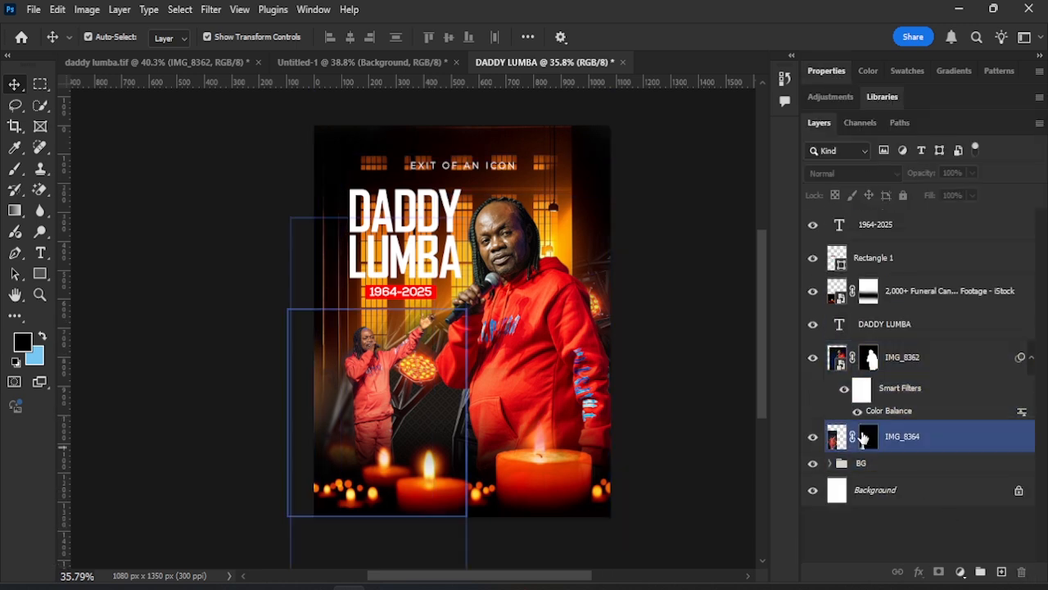
click(866, 464)
click(1001, 571)
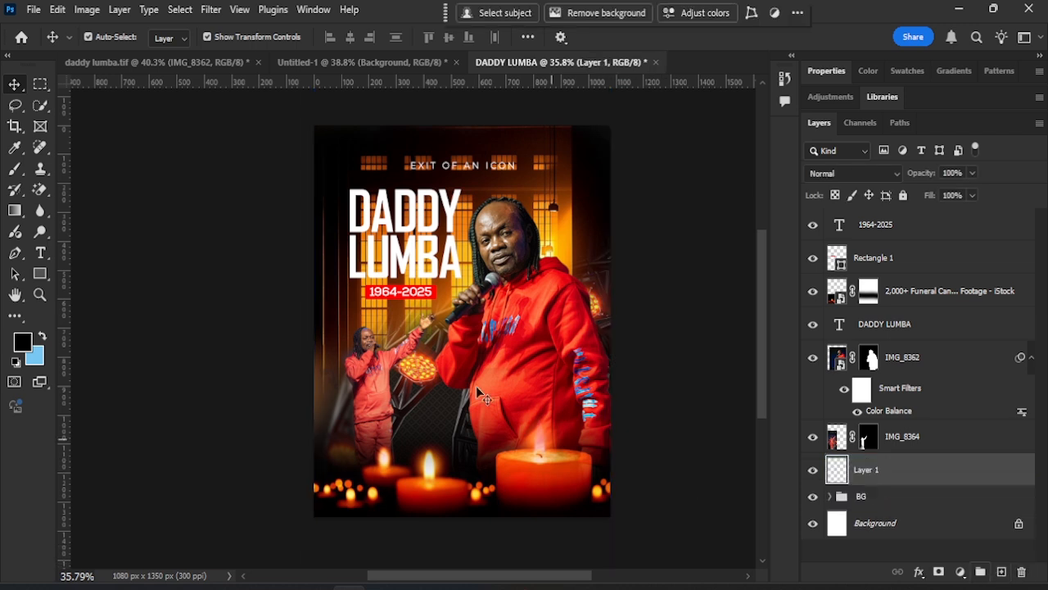
Step: Try painting black across the canvas's upper area on the new layer with a soft 464 px brush at 100% opacity
click(15, 169)
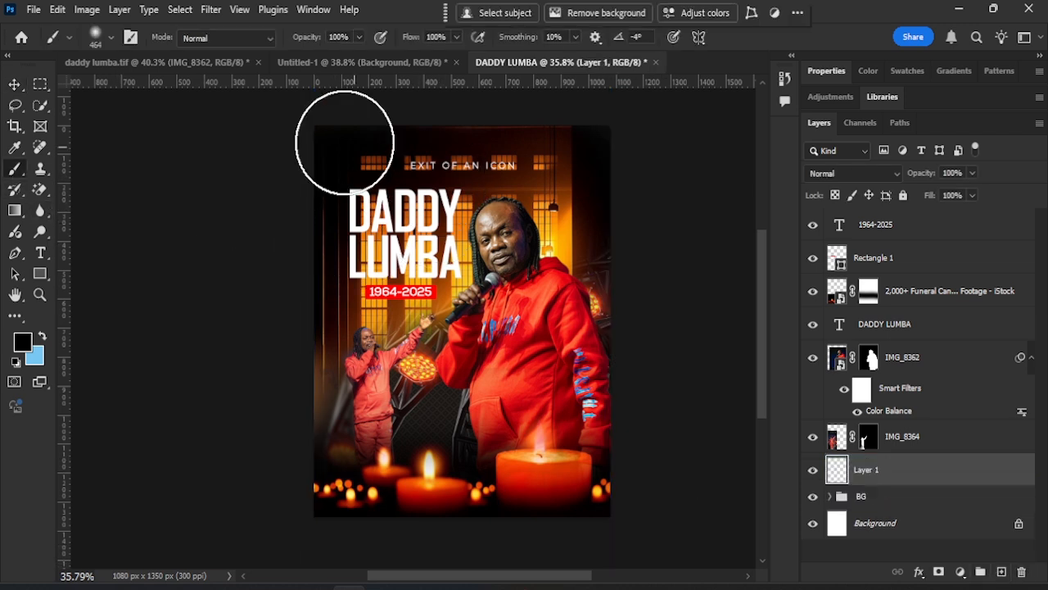
mouse_move(335, 150)
mouse_down()
mouse_move(503, 133)
mouse_move(563, 160)
mouse_up()
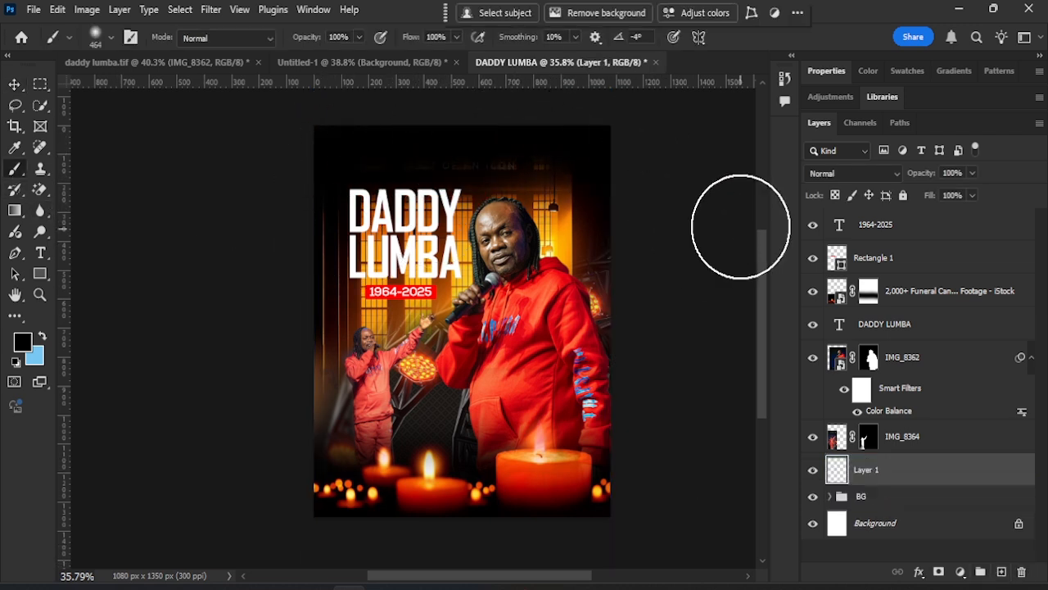
key(ctrl+z)
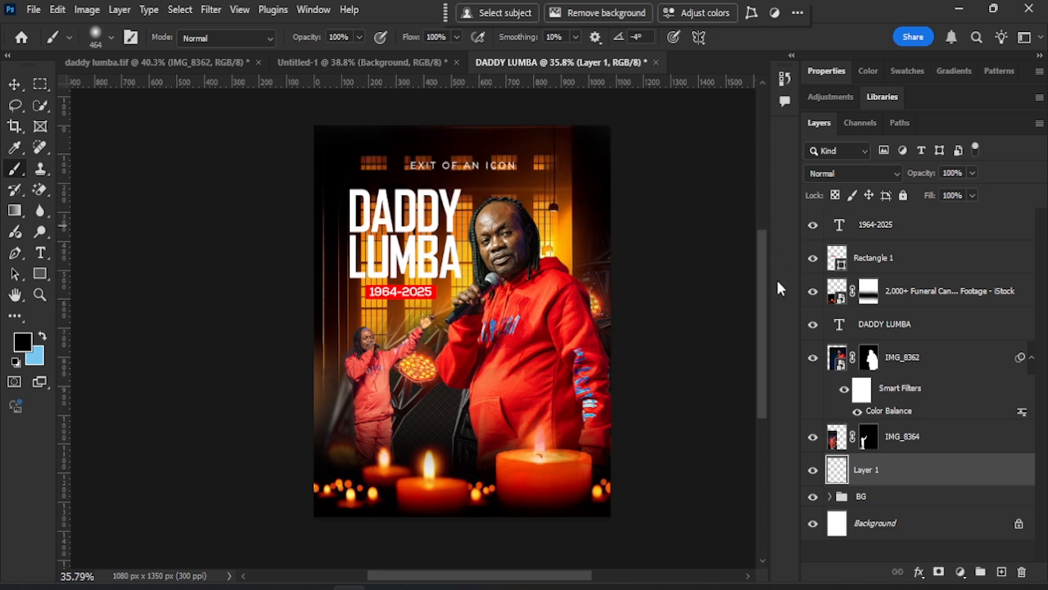
click(813, 470)
click(813, 470)
click(813, 471)
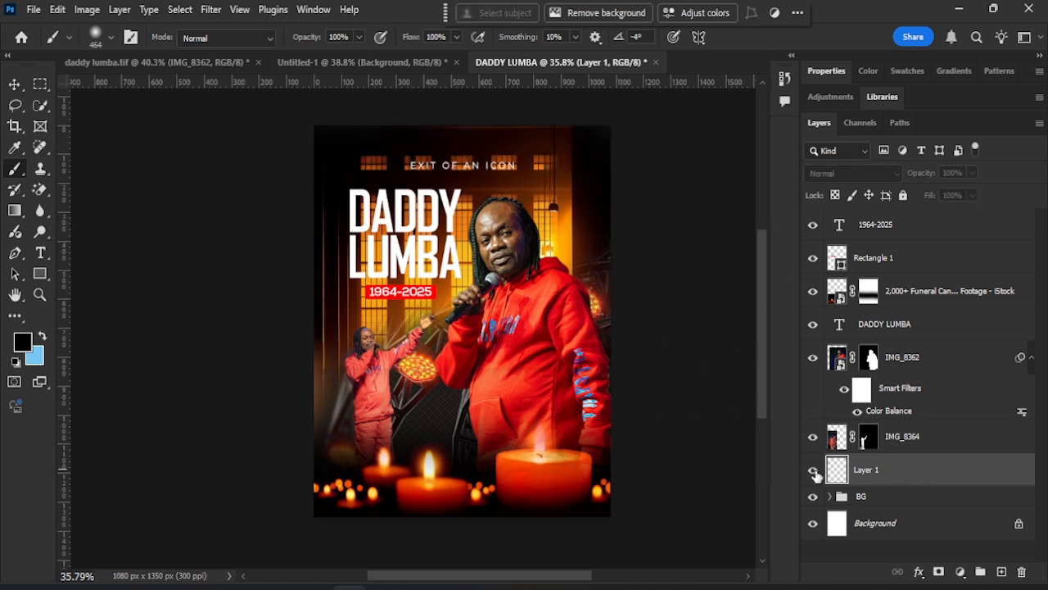
click(813, 470)
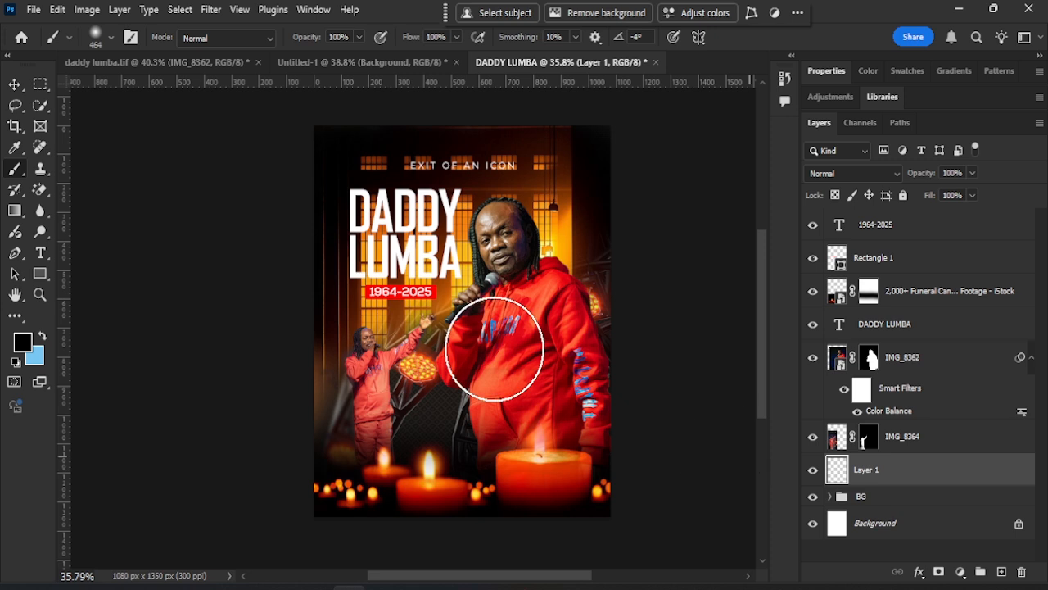
Step: Lower the brush opacity to 55% and paint black shading across the canvas's upper edge on Layer 1
click(359, 38)
drag(330, 63, 327, 64)
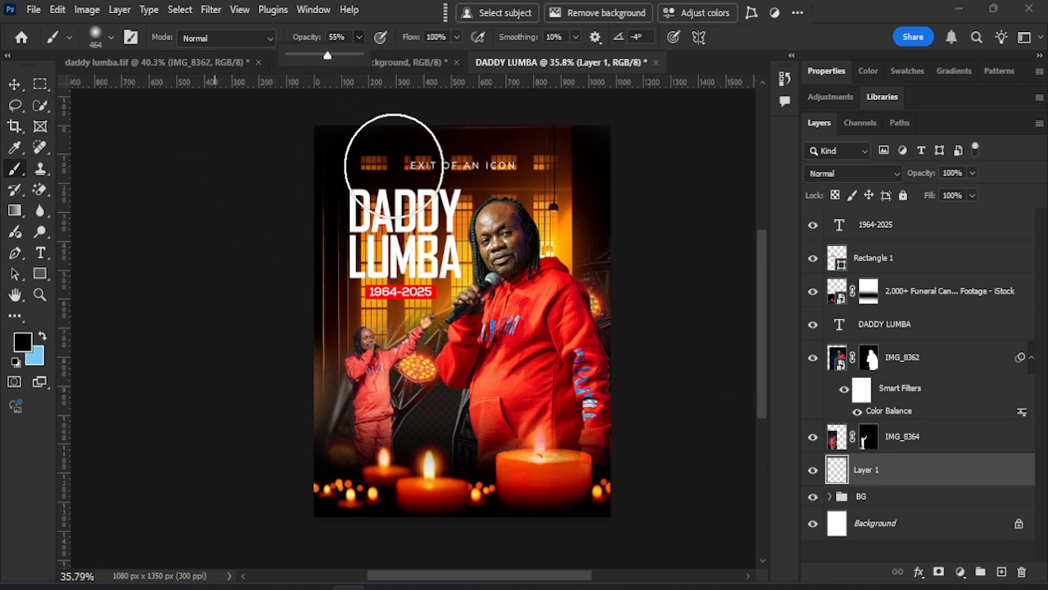
scroll(401, 180, up, 2)
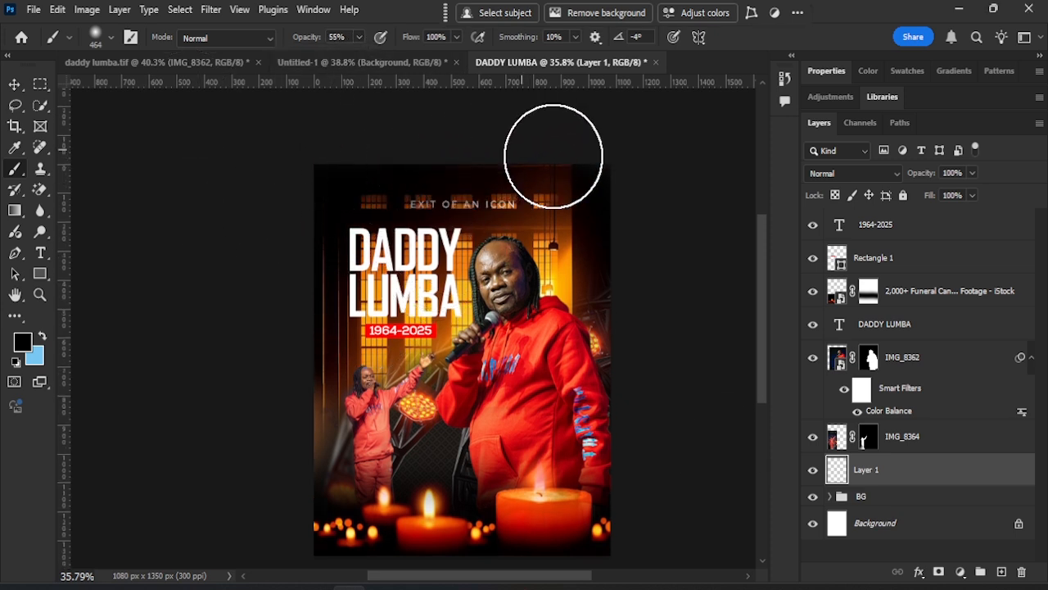
click(15, 85)
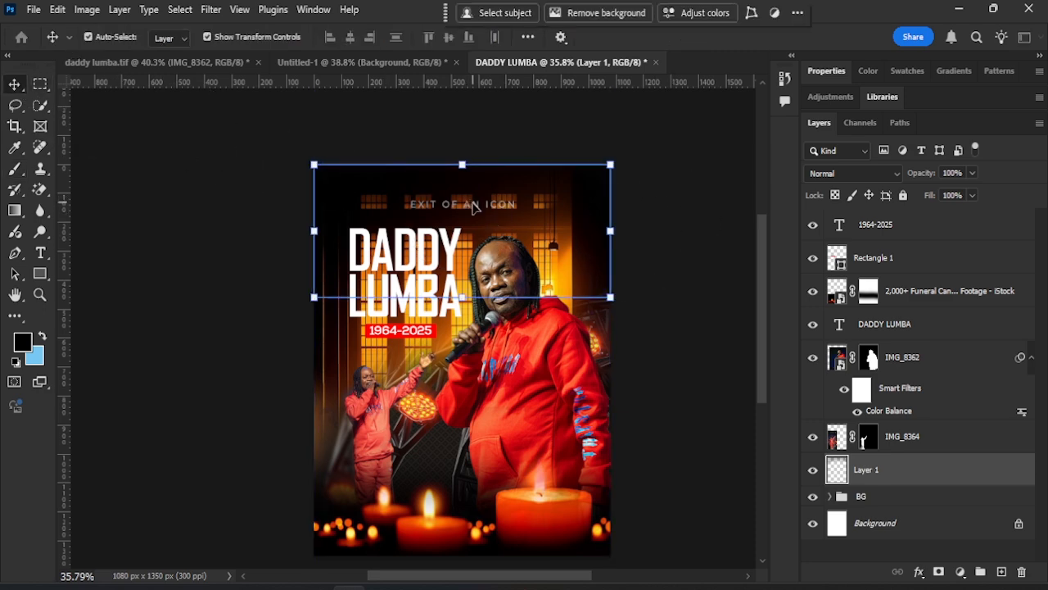
Step: Move the "exit of an icon" layer out of the BG group to above the Rectangle 1 layer, keeping Layer 1 visible
click(825, 442)
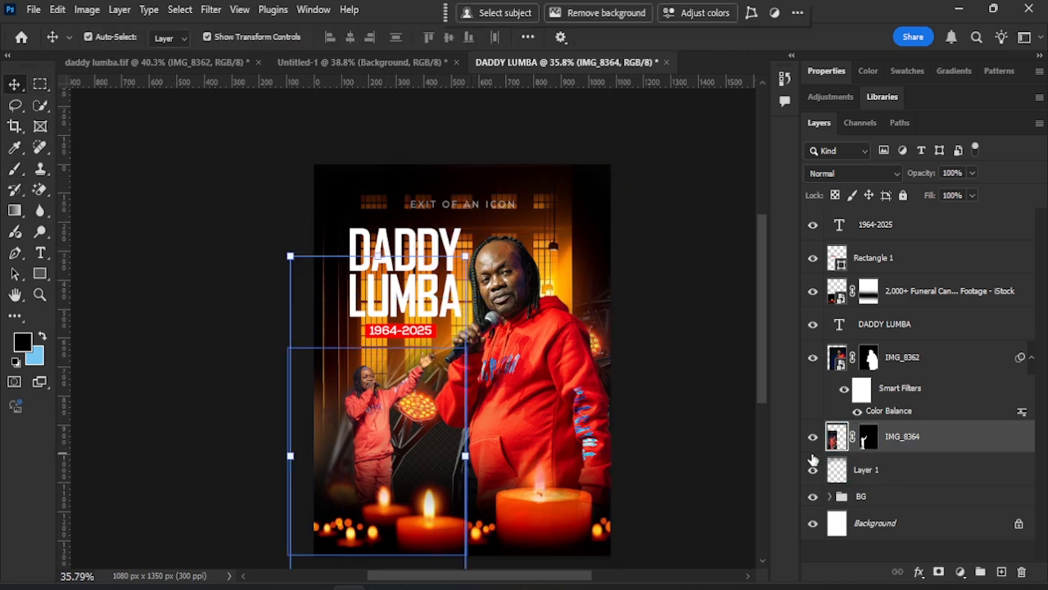
click(812, 469)
click(742, 397)
click(474, 215)
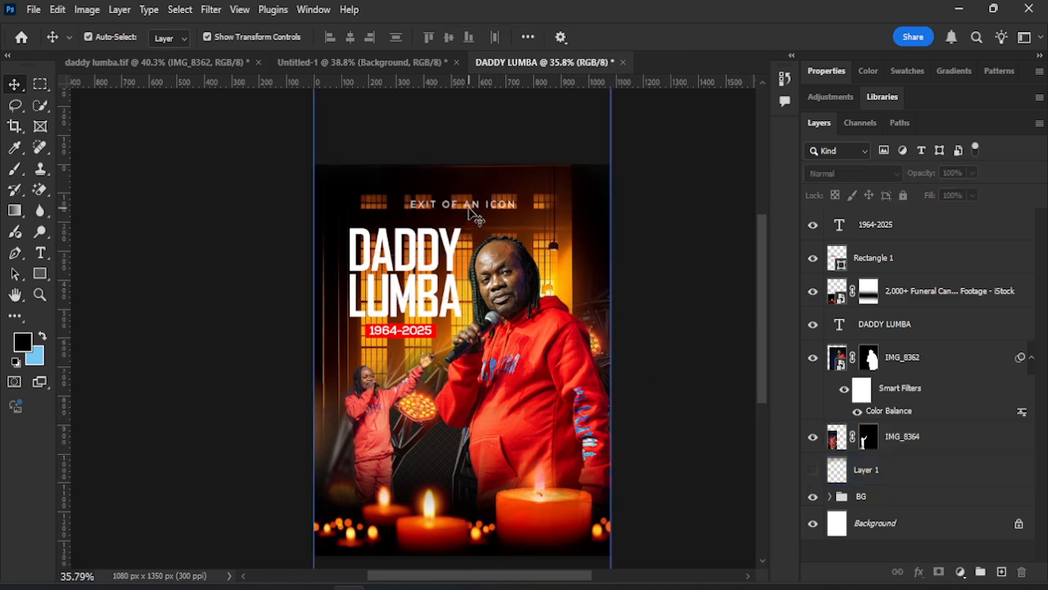
click(893, 512)
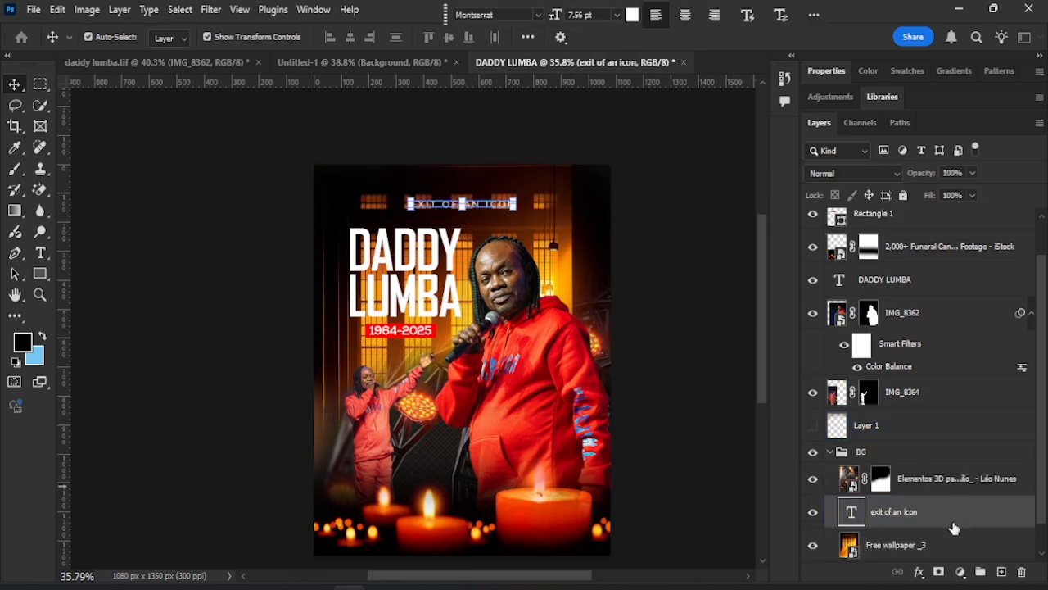
drag(918, 505, 902, 188)
scroll(615, 276, down, 3)
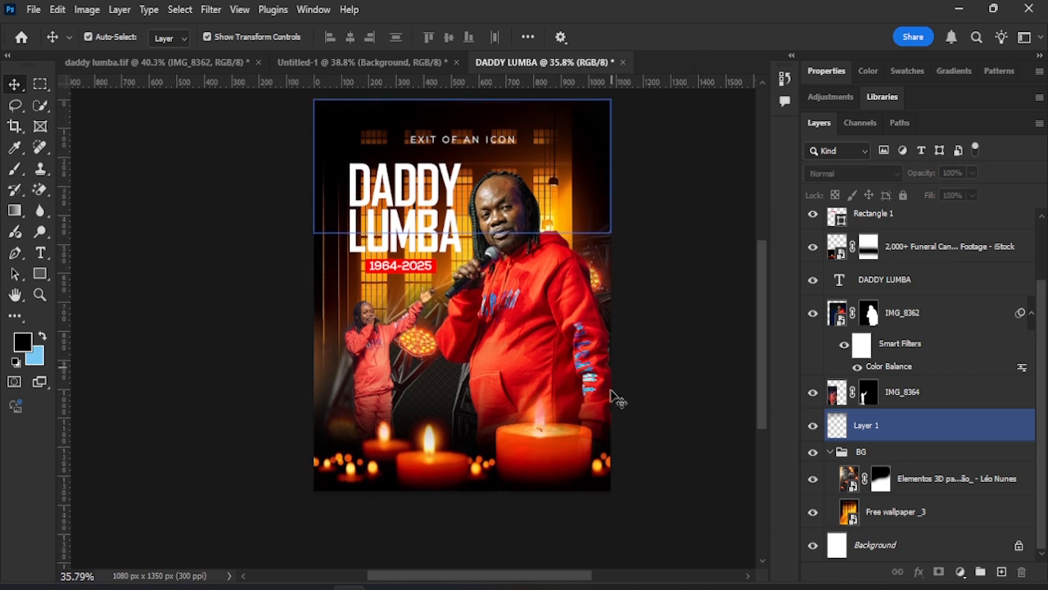
Step: Paint soft black shading on Layer 1 along the canvas's left edge beside the small singer, using the 464 px brush at 55% opacity
click(492, 400)
click(413, 364)
click(110, 287)
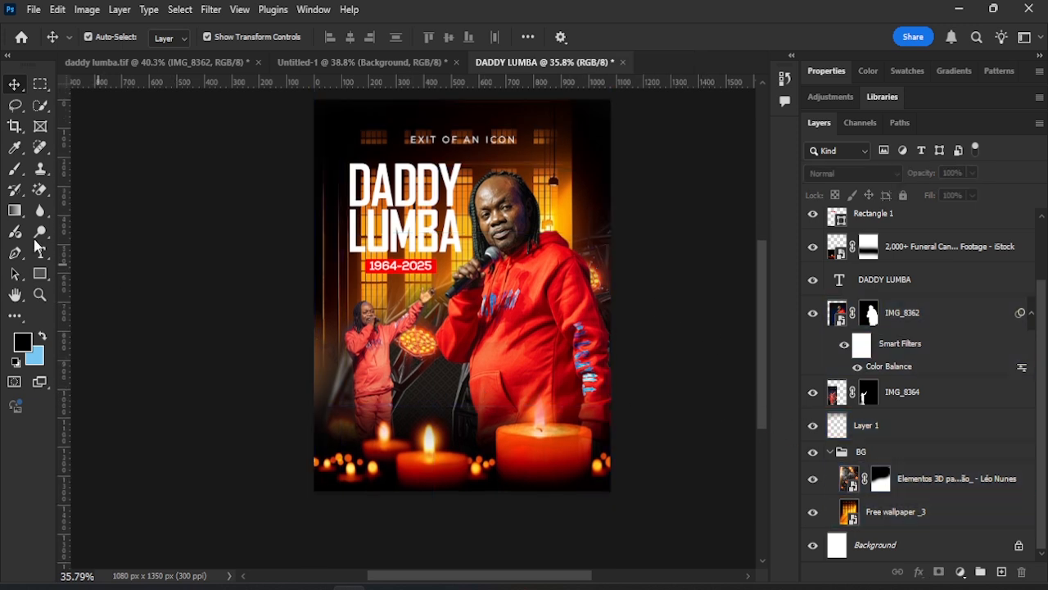
click(14, 171)
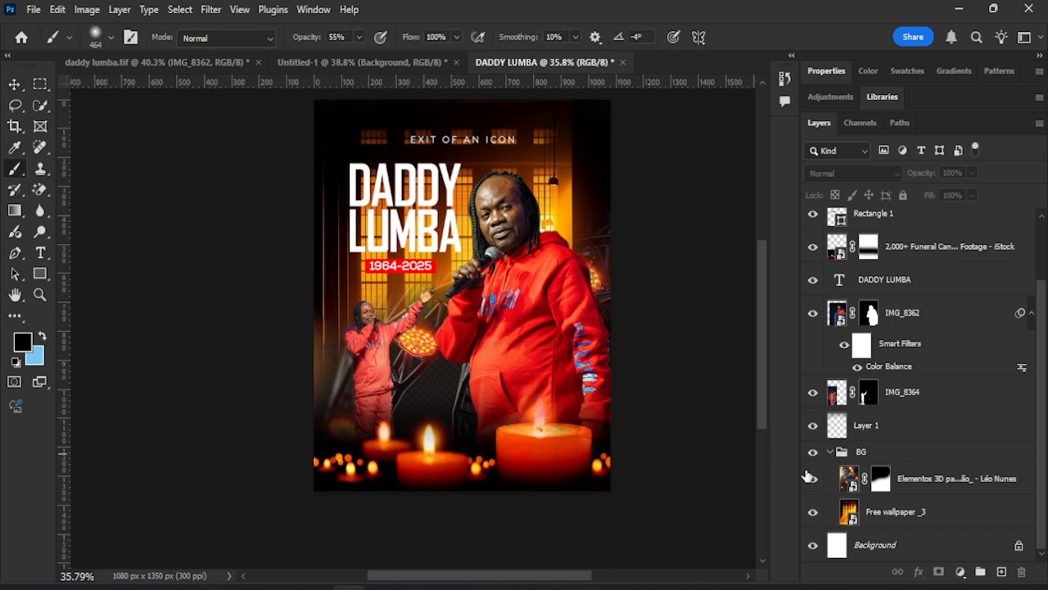
click(868, 429)
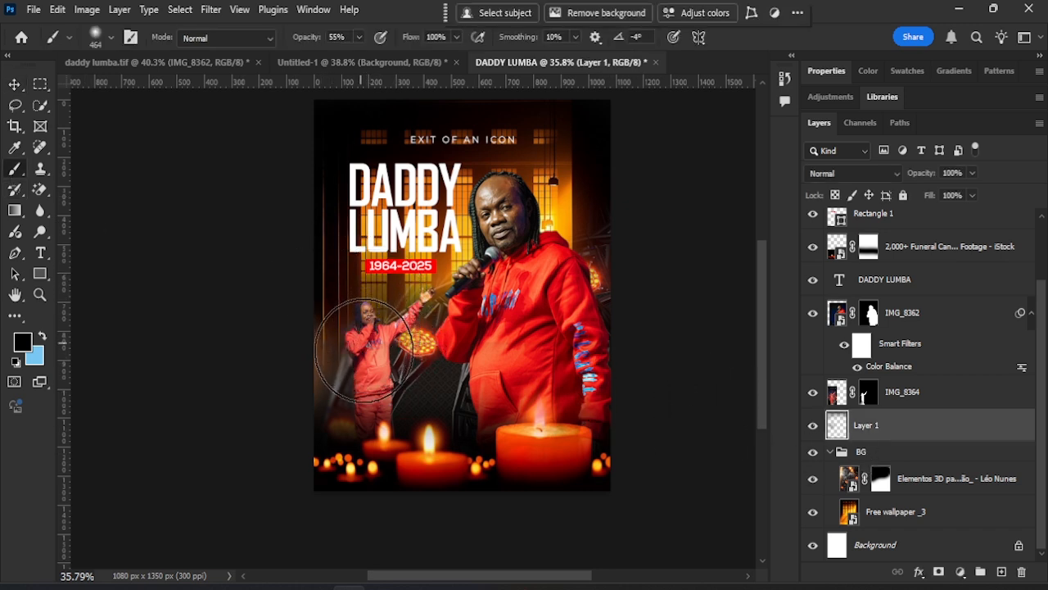
click(328, 375)
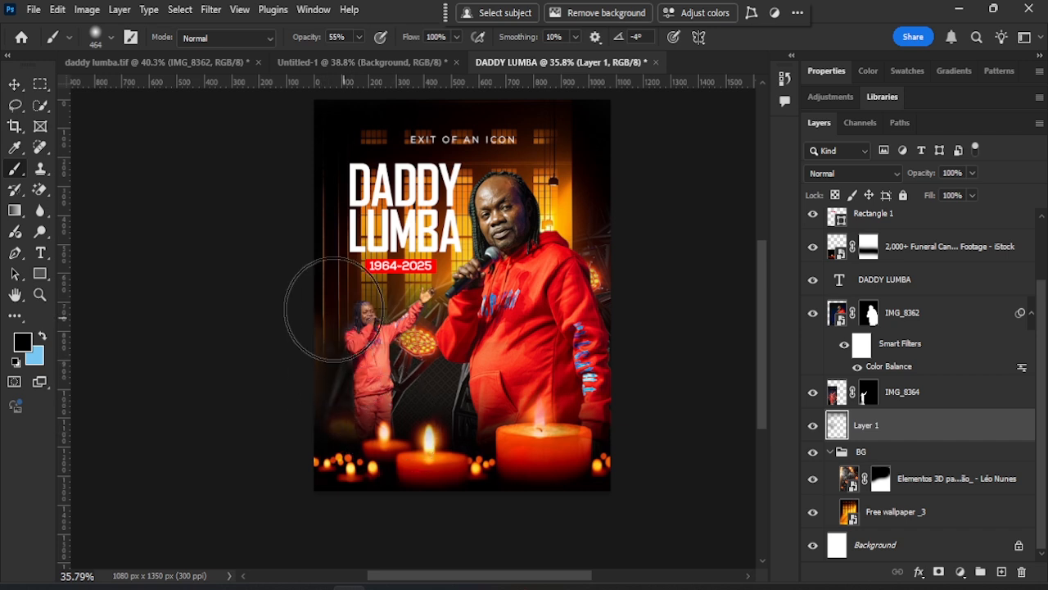
mouse_move(320, 417)
mouse_down()
mouse_move(345, 458)
mouse_move(433, 510)
mouse_move(300, 404)
mouse_up()
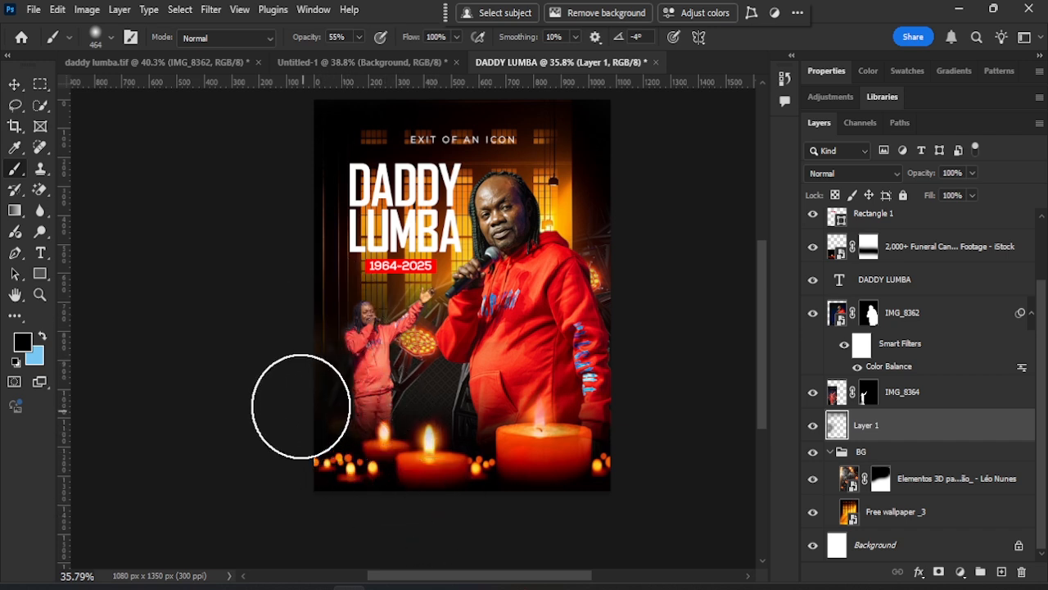
Step: Darken the stage light between the two singer cut-outs with black brush shading on Layer 1, and deselect the layer
scroll(655, 409, up, 1)
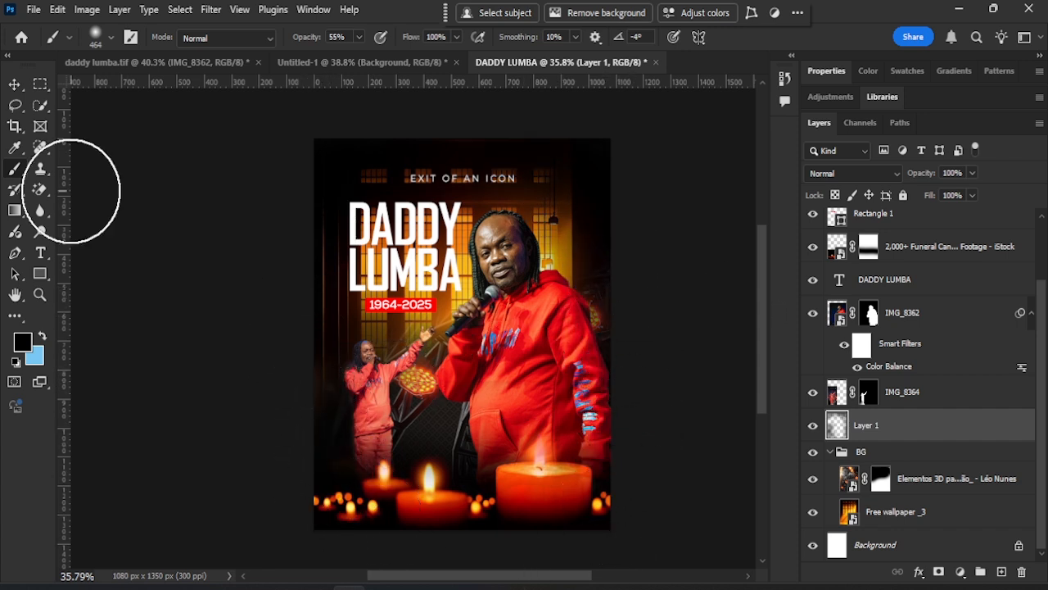
mouse_move(411, 367)
mouse_down()
mouse_move(420, 374)
mouse_move(419, 361)
mouse_up()
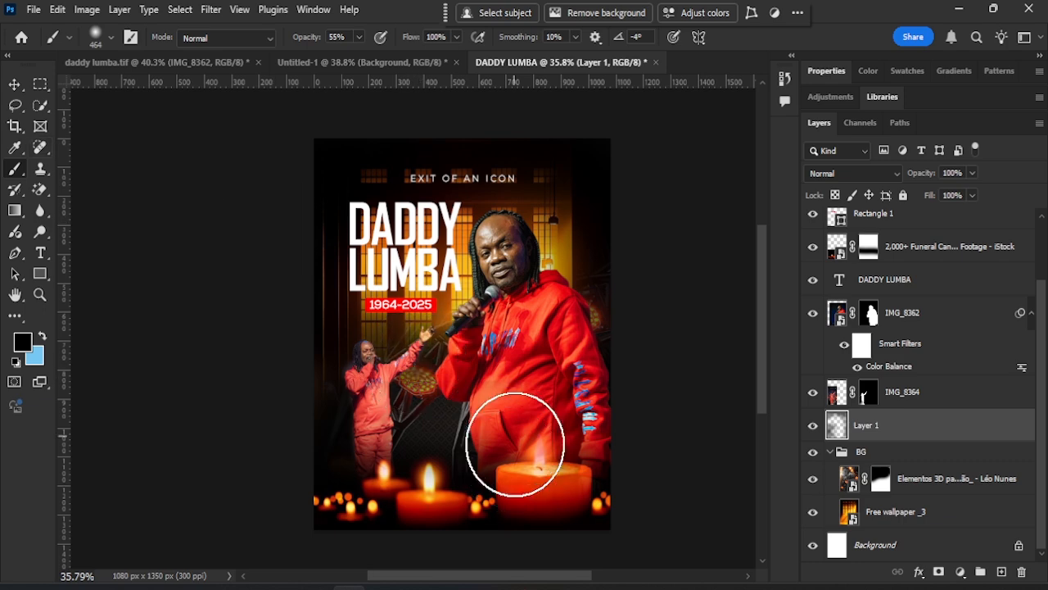
click(14, 85)
click(688, 339)
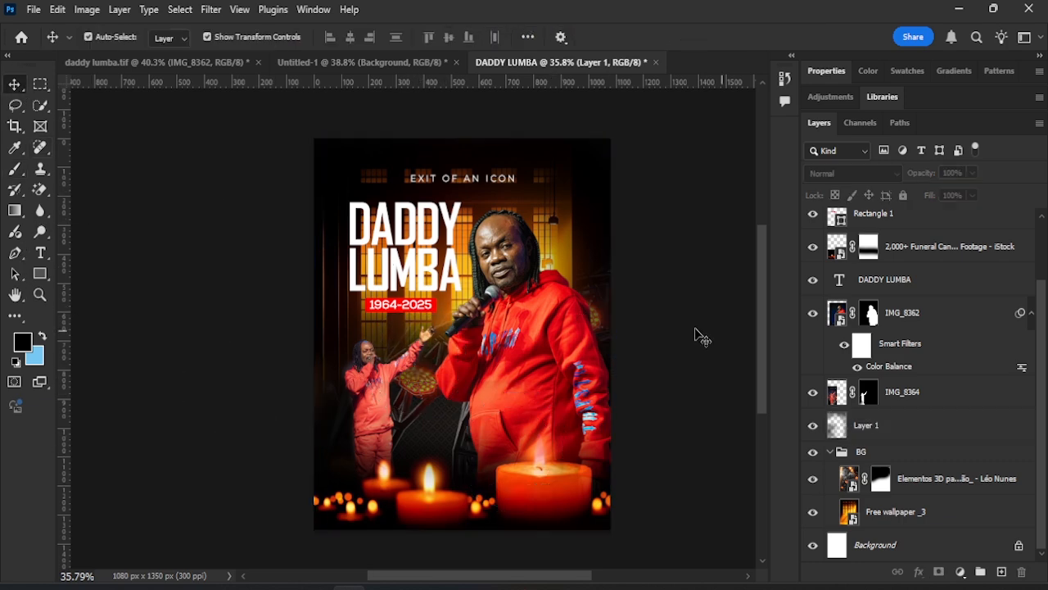
scroll(600, 314, up, 1)
click(600, 313)
scroll(600, 315, up, 1)
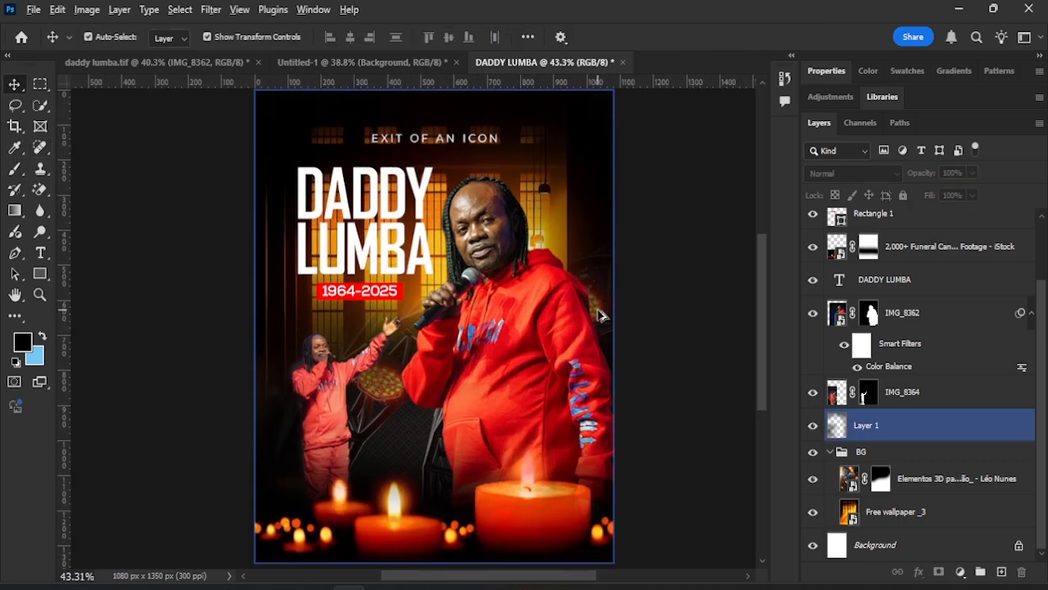
scroll(600, 314, down, 1)
click(654, 322)
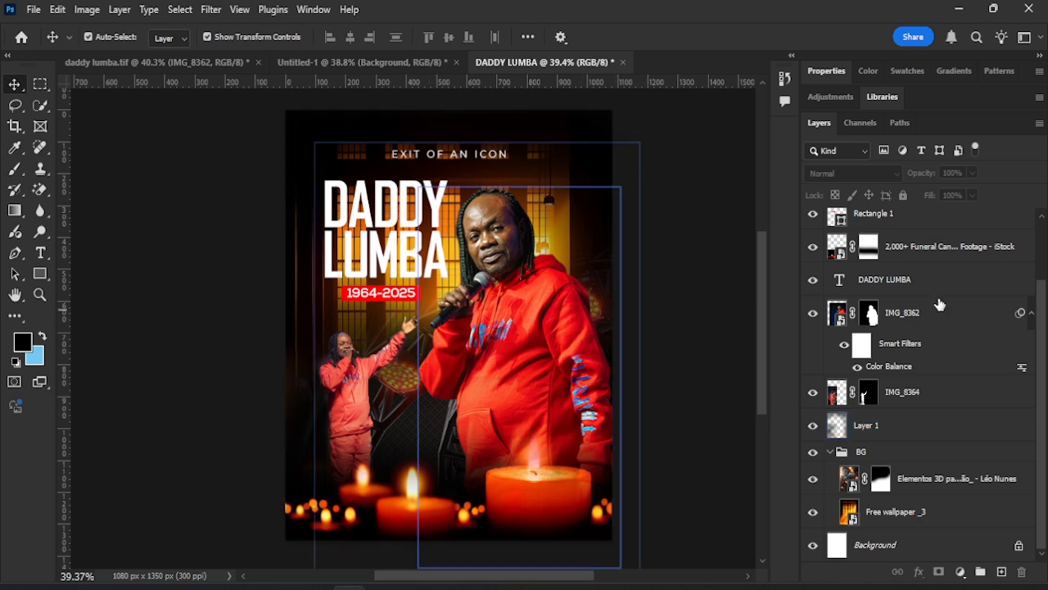
Step: Reselect Layer 1 and activate the 464 px Brush tool at 55% opacity to continue the black background shading
click(869, 425)
click(849, 511)
click(884, 478)
click(875, 428)
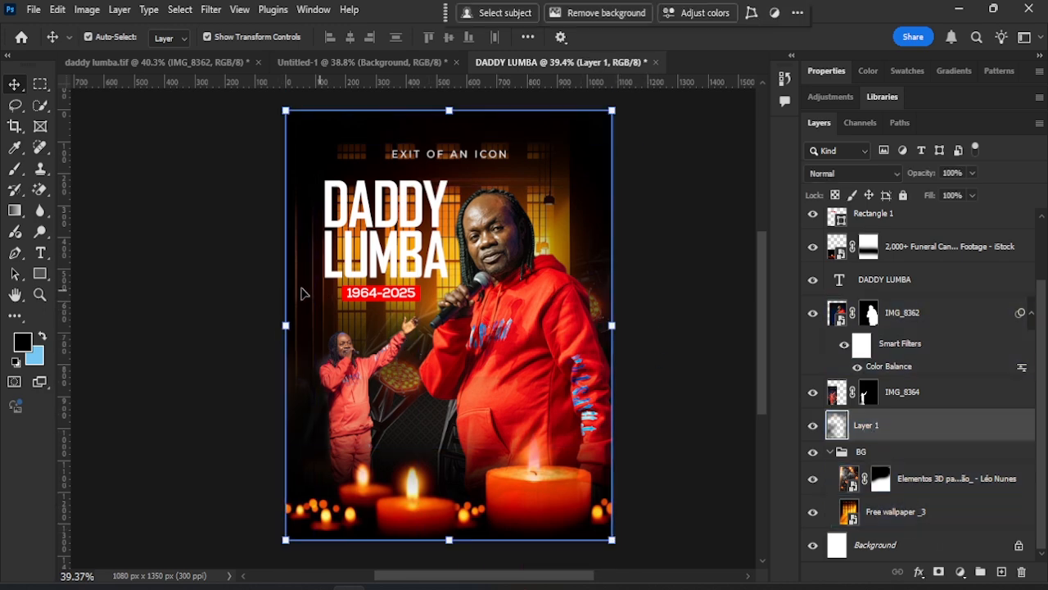
click(15, 168)
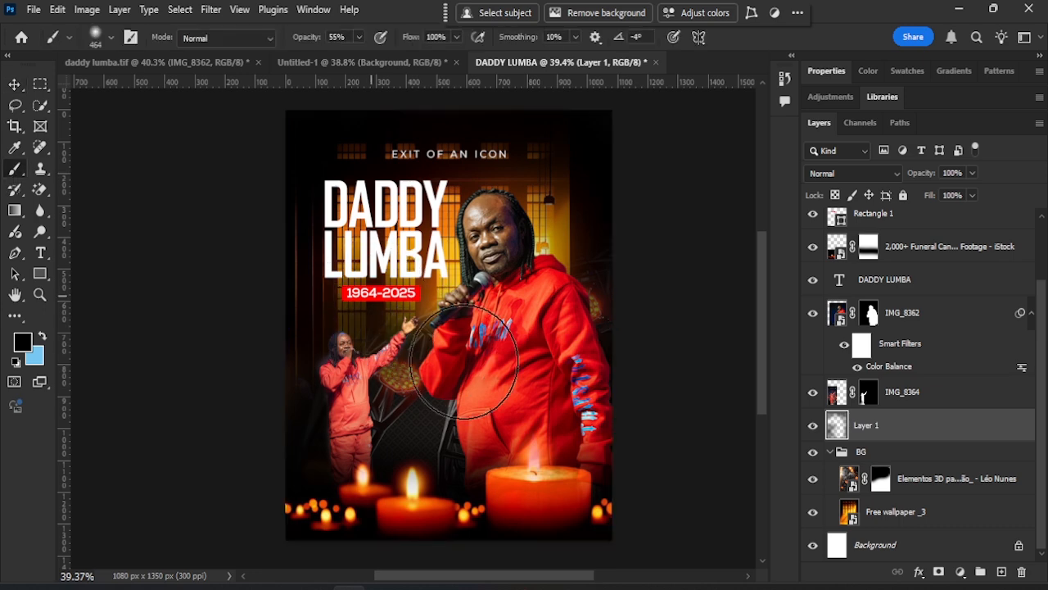